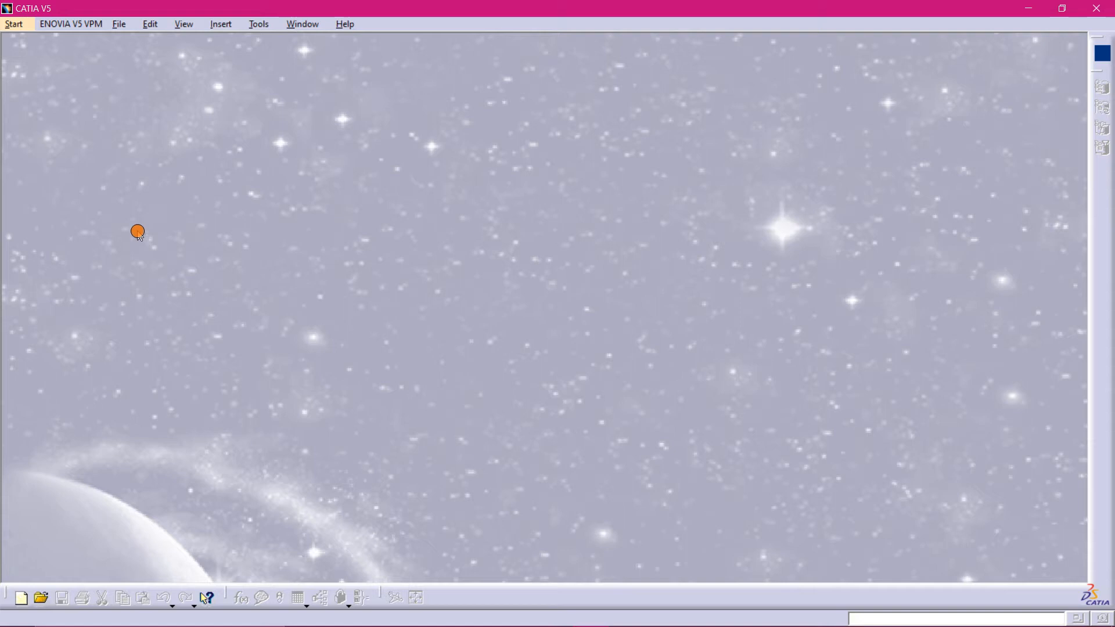
Start a new product in the Assembly Design workbench
{"action": "left_click", "coordinate": [18, 24]}
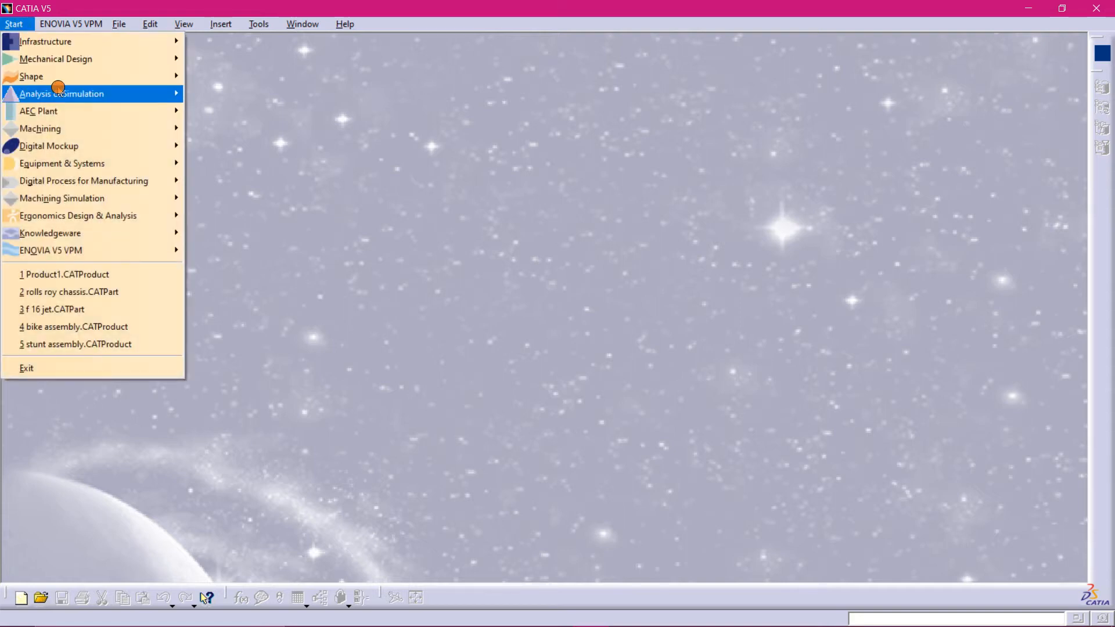
{"action": "left_click", "coordinate": [344, 70]}
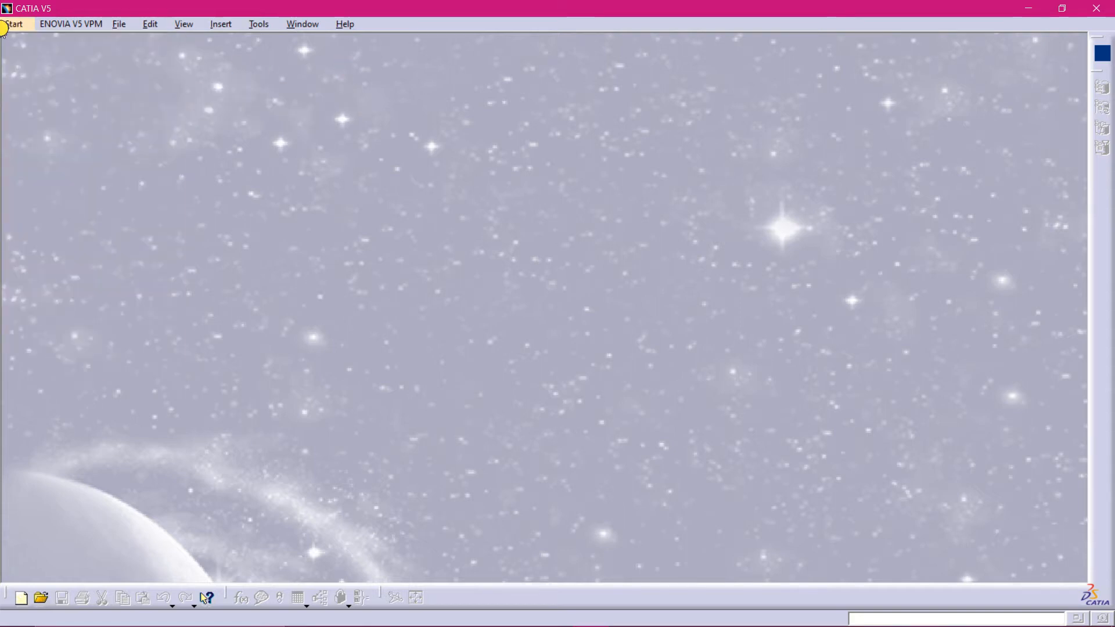
{"action": "left_click", "coordinate": [5, 26]}
{"action": "mouse_move", "coordinate": [46, 53]}
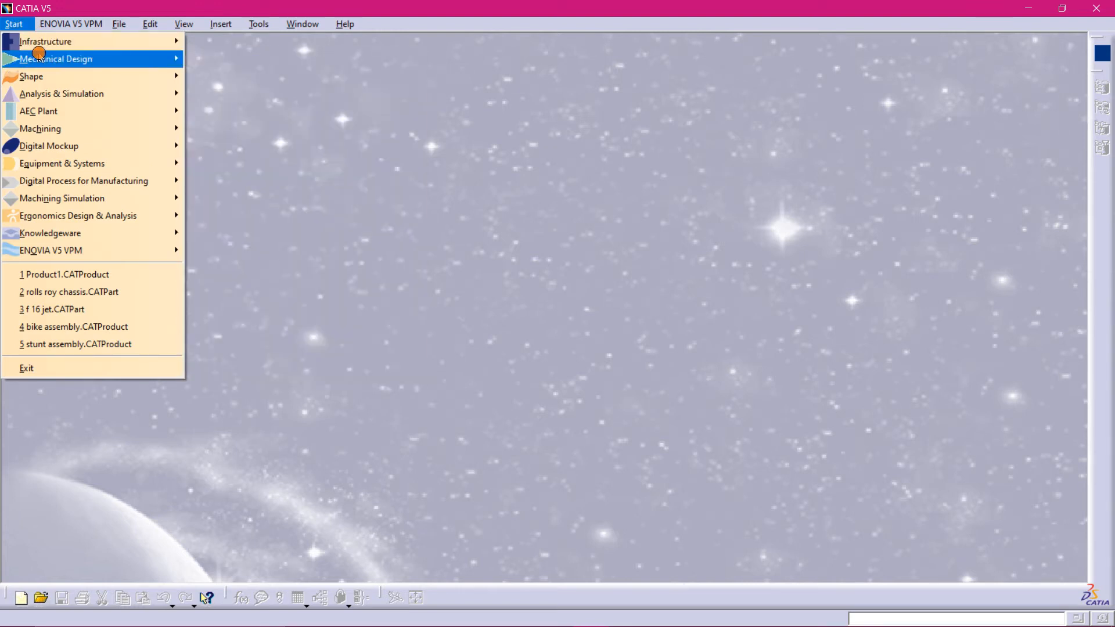
{"action": "left_click", "coordinate": [236, 79]}
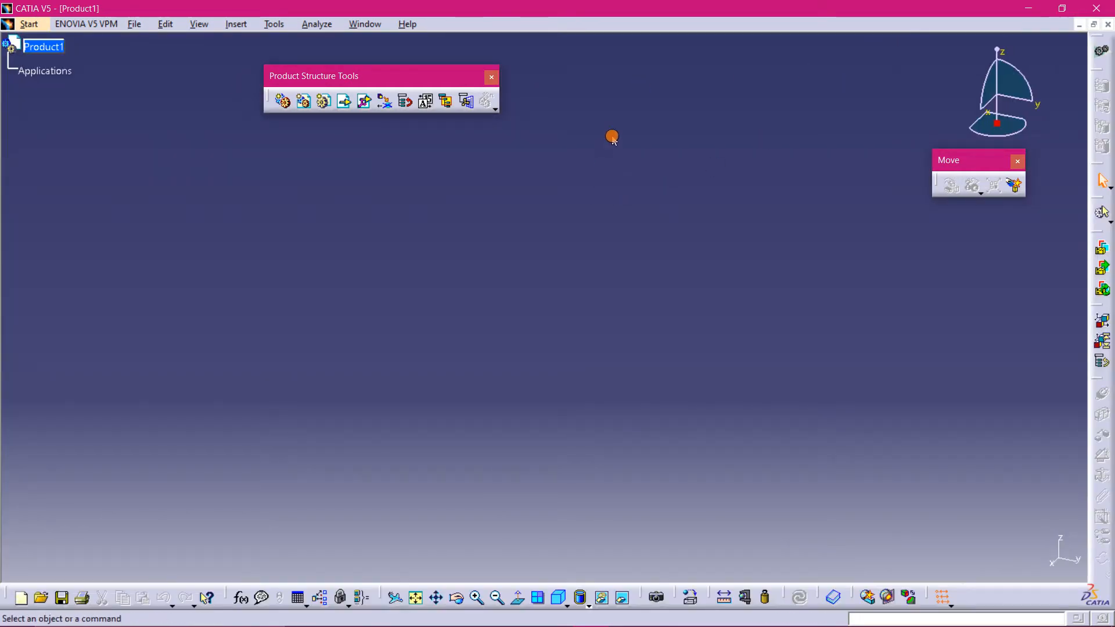
{"action": "left_click", "coordinate": [1028, 8]}
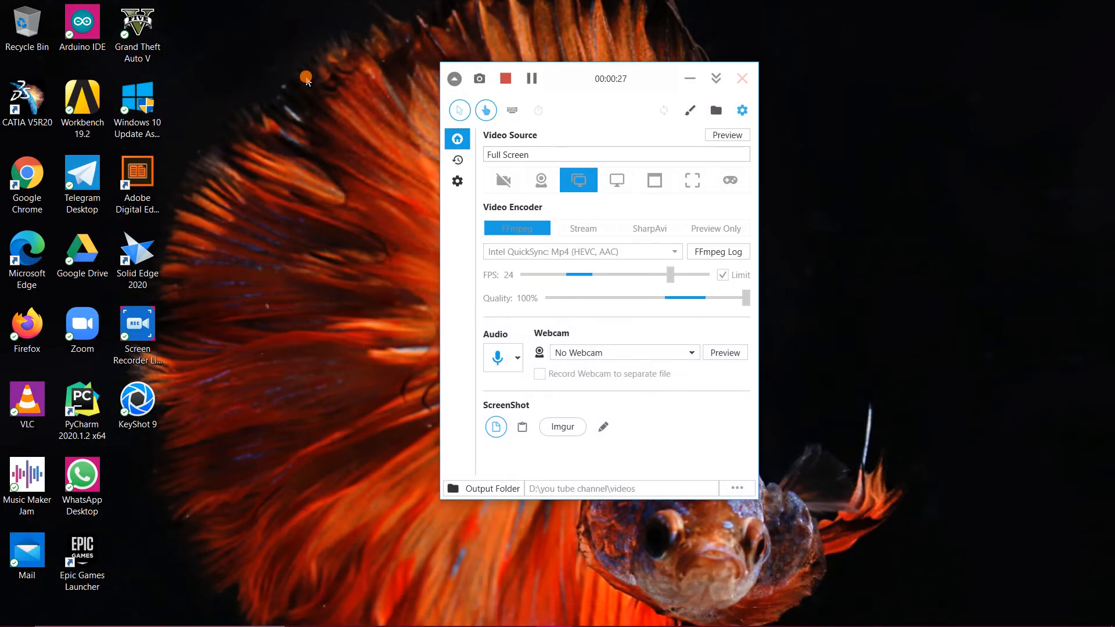
{"action": "right_click", "coordinate": [306, 76]}
{"action": "left_click", "coordinate": [332, 120]}
{"action": "key", "text": "F5"}
{"action": "key", "text": "F5"}
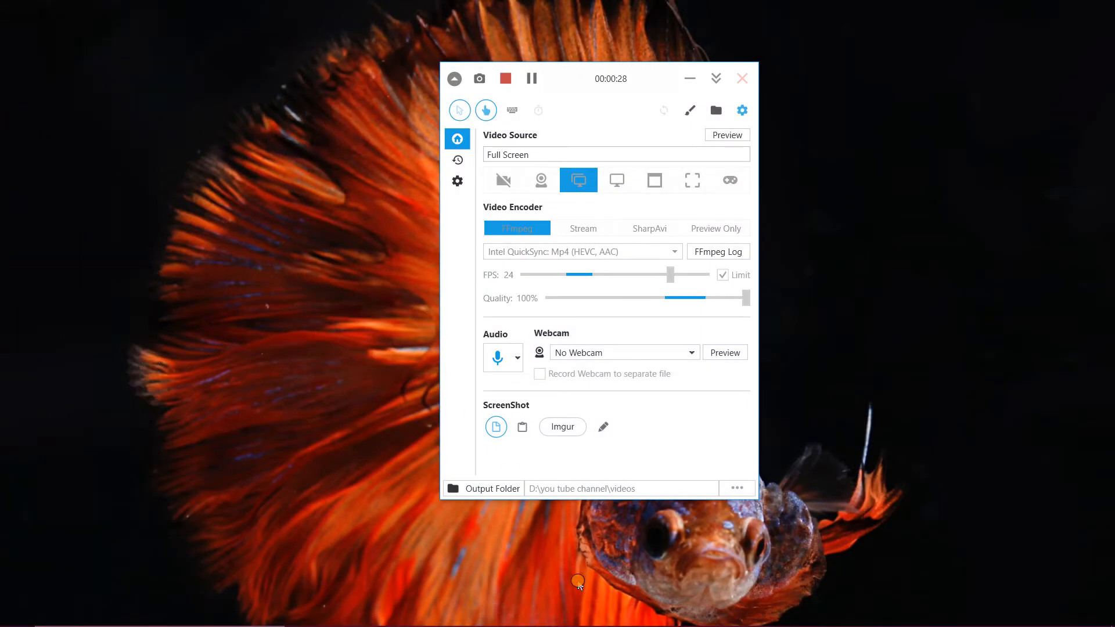
{"action": "left_click", "coordinate": [589, 614]}
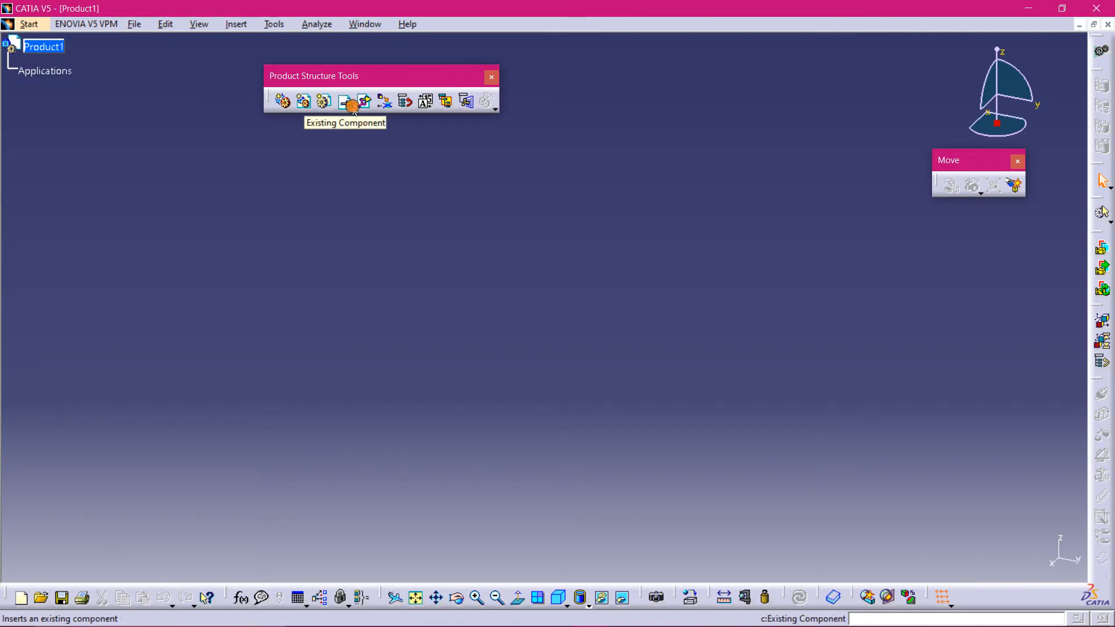
{"action": "left_click", "coordinate": [552, 615]}
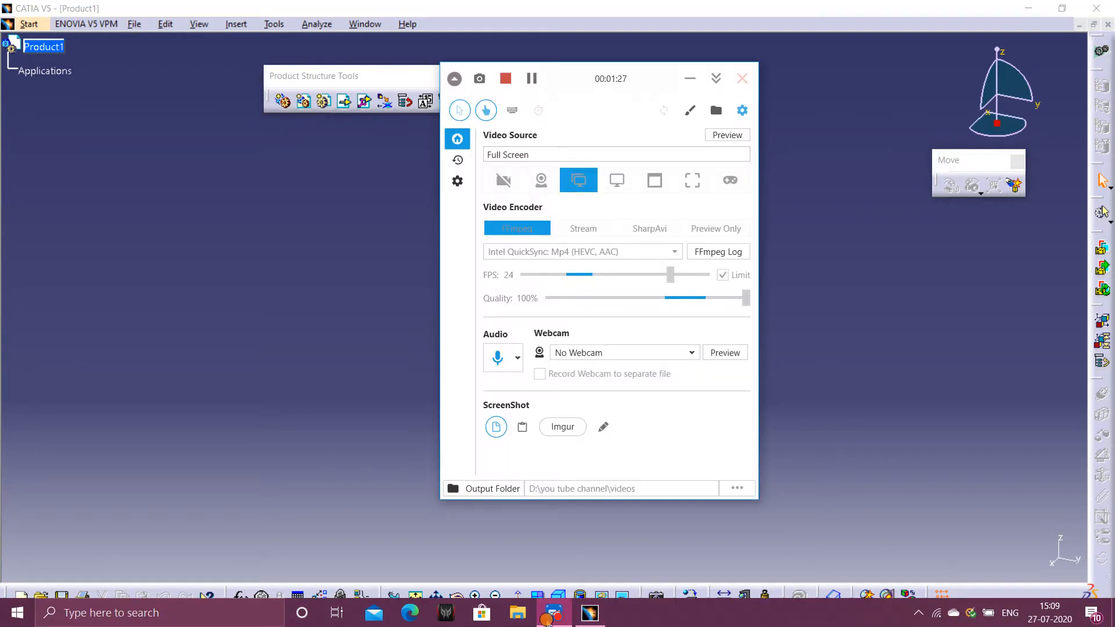
{"action": "left_click", "coordinate": [531, 79]}
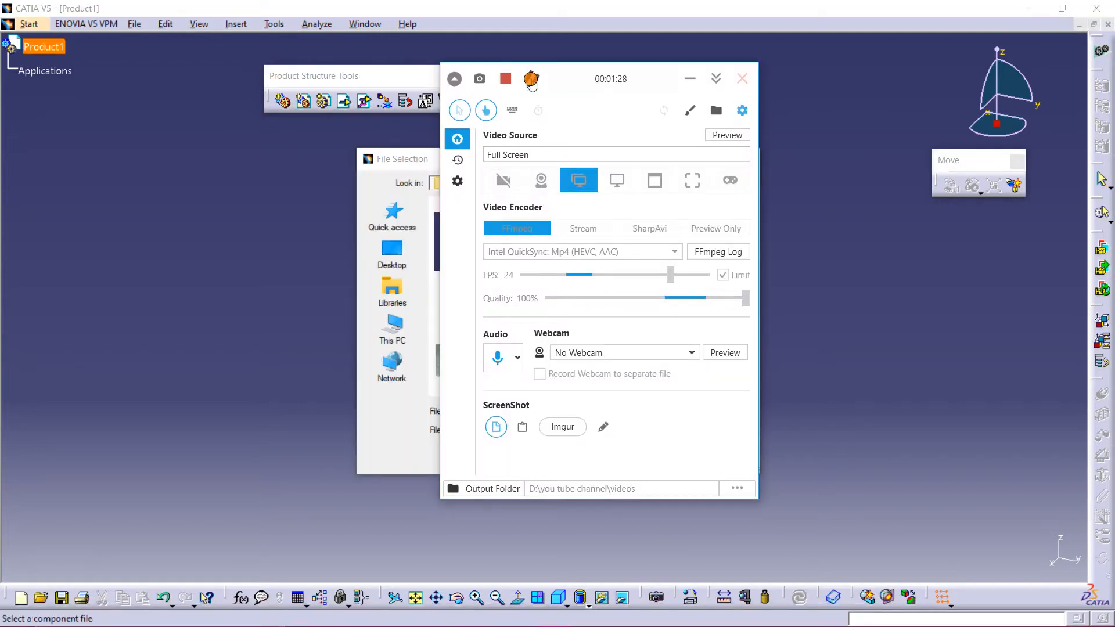
{"action": "left_click", "coordinate": [716, 78]}
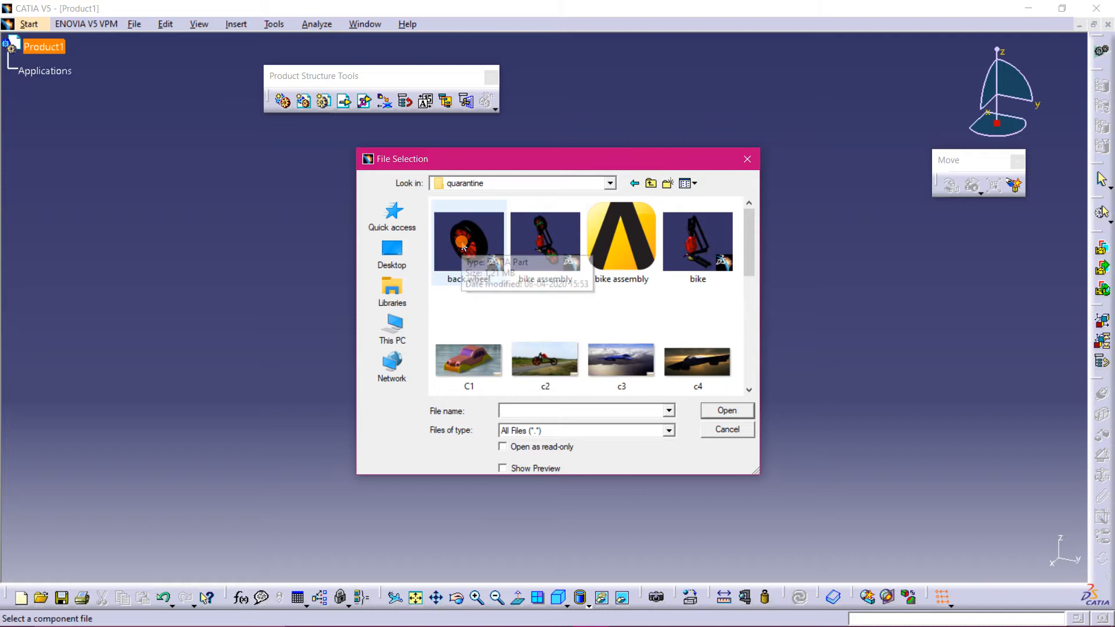
{"action": "left_click", "coordinate": [749, 158]}
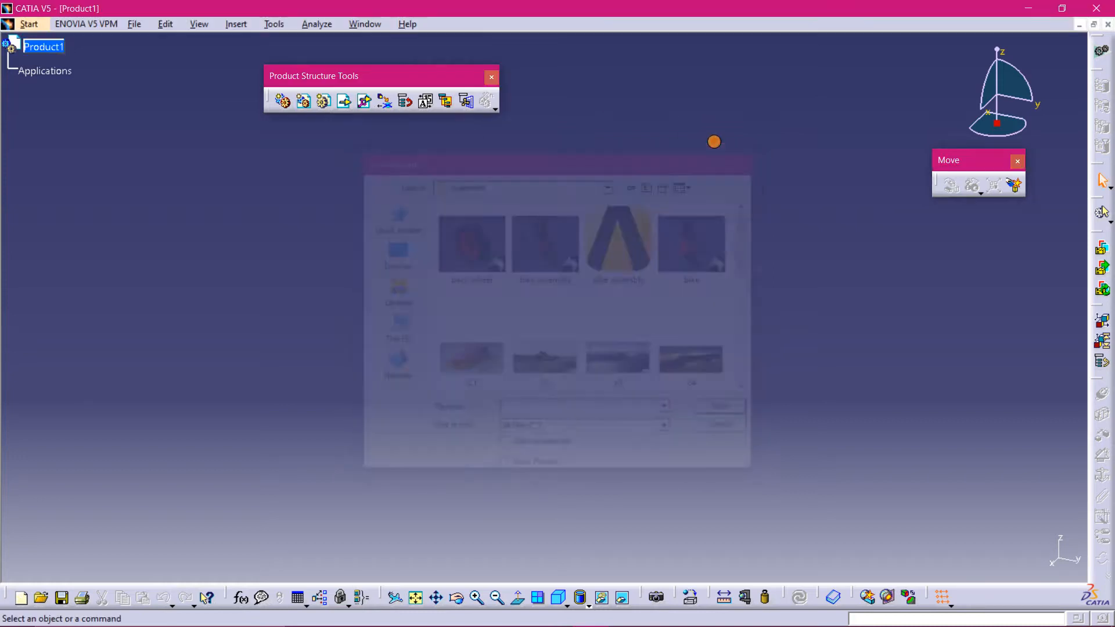
{"action": "left_click", "coordinate": [64, 111]}
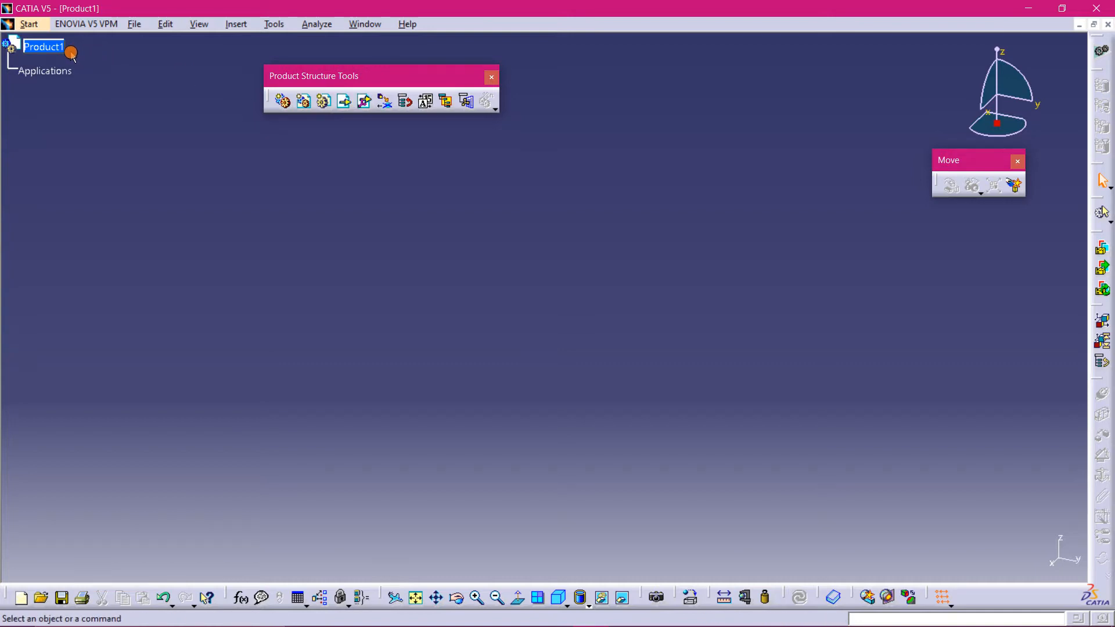
Insert the bike part from the quarantine folder into Product1 as an existing component
{"action": "left_click", "coordinate": [53, 61]}
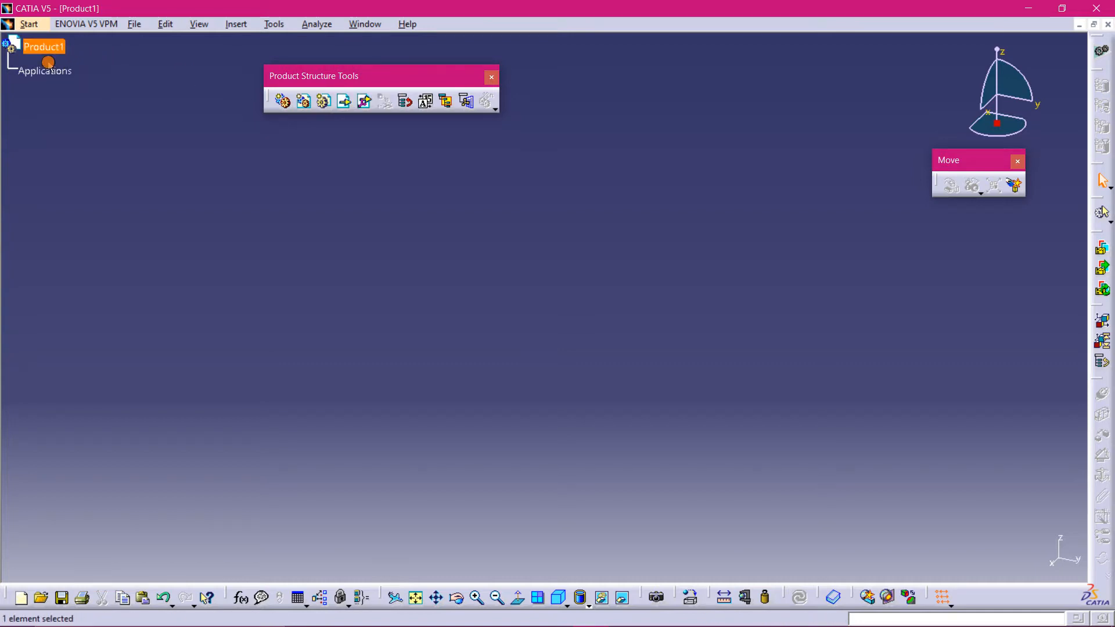
{"action": "left_click", "coordinate": [344, 102]}
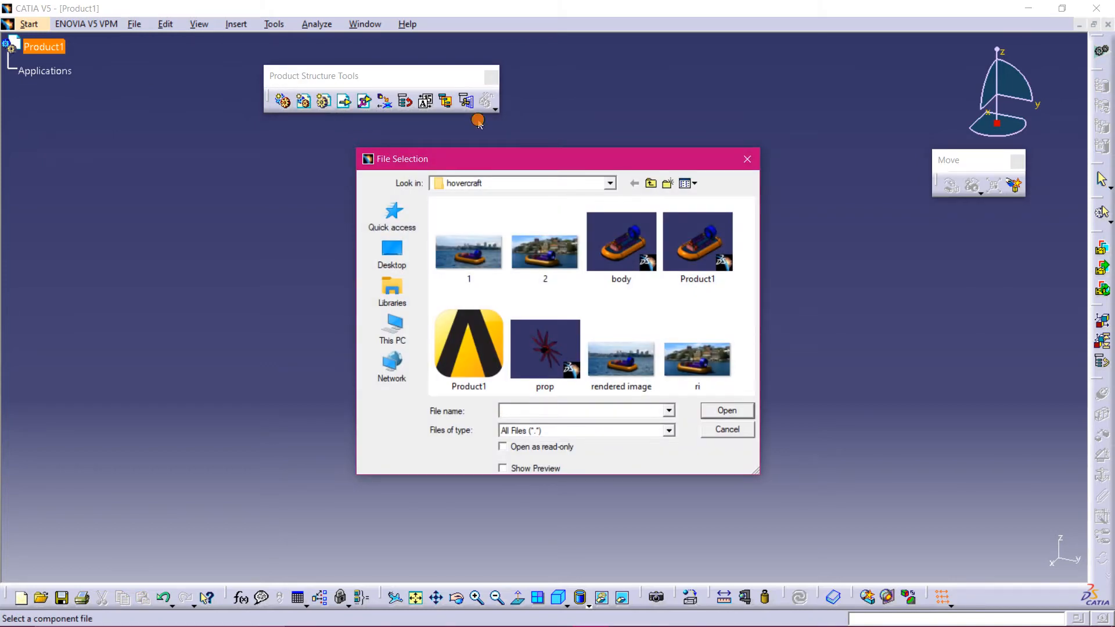
{"action": "left_click", "coordinate": [608, 183]}
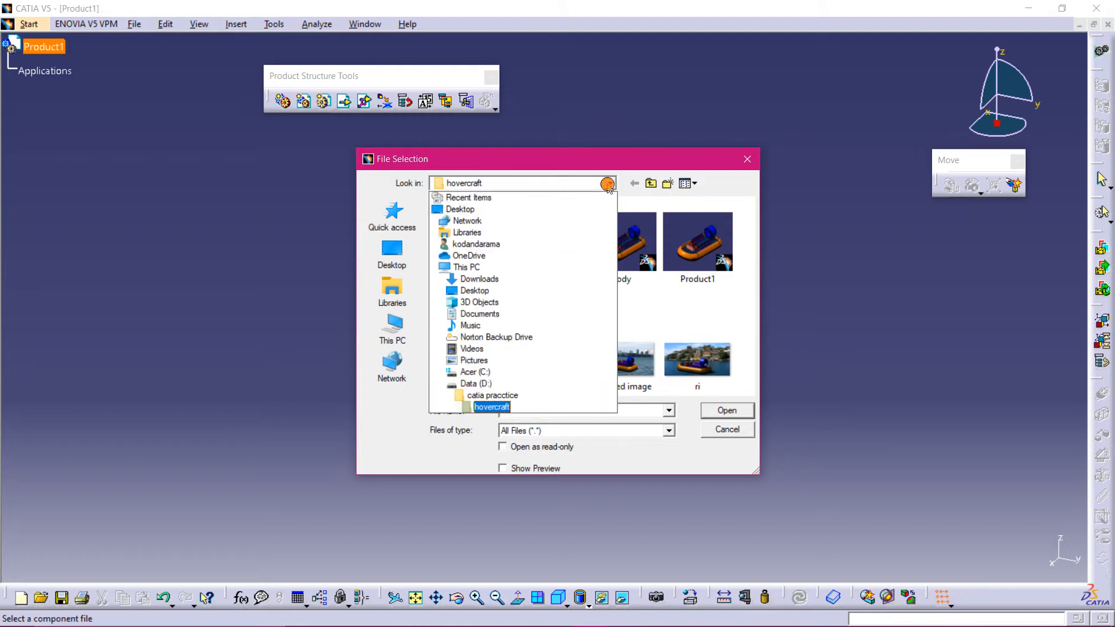
{"action": "left_click", "coordinate": [506, 392]}
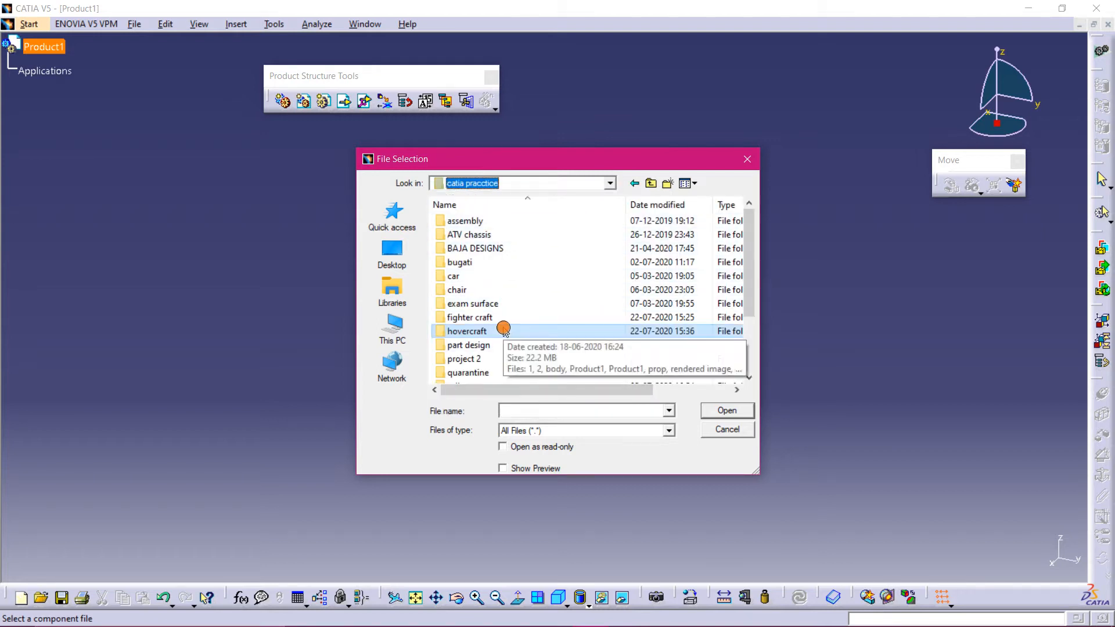
{"action": "scroll", "coordinate": [504, 328], "scroll_direction": "down", "scroll_amount": 1}
{"action": "double_click", "coordinate": [491, 347]}
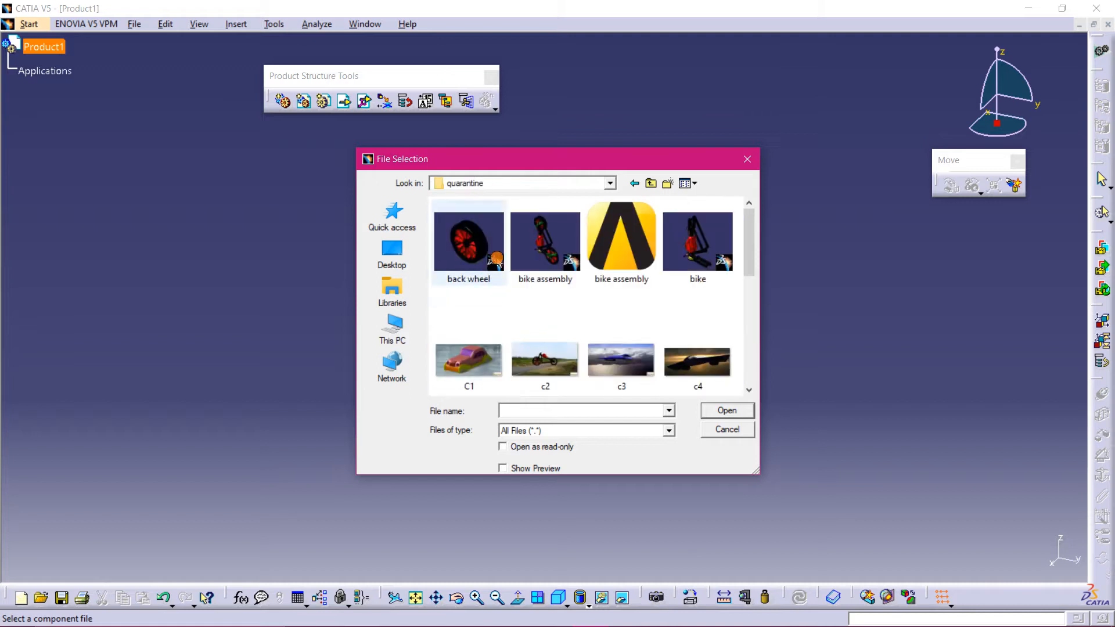
{"action": "left_click", "coordinate": [700, 251]}
{"action": "scroll", "coordinate": [665, 309], "scroll_direction": "down", "scroll_amount": 3}
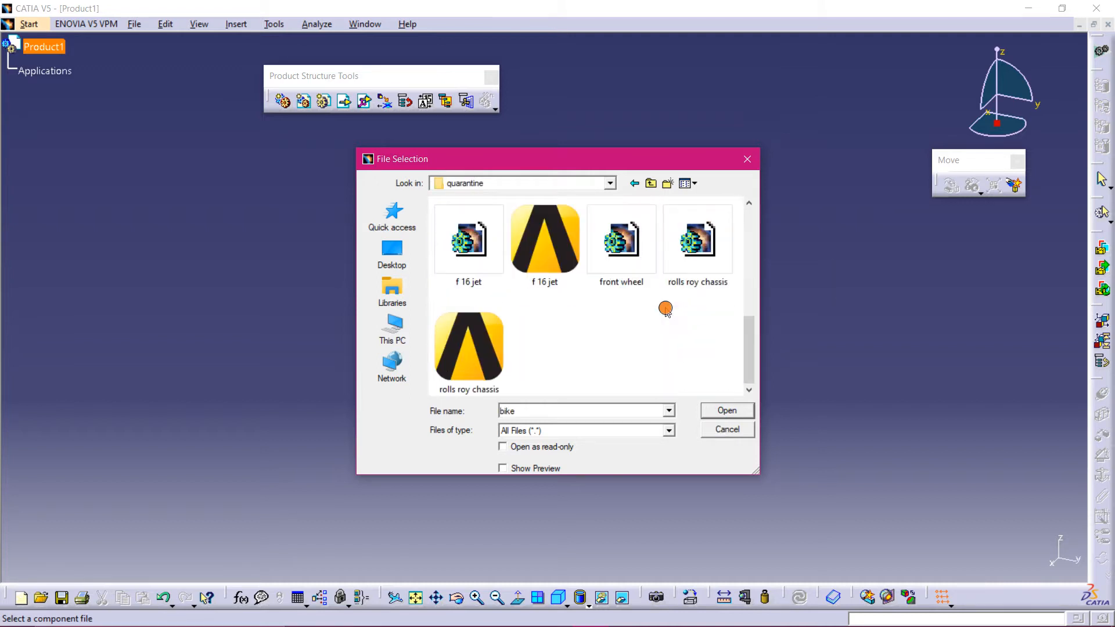
{"action": "scroll", "coordinate": [665, 310], "scroll_direction": "up", "scroll_amount": 3}
{"action": "left_click", "coordinate": [729, 413]}
{"action": "left_click", "coordinate": [730, 413]}
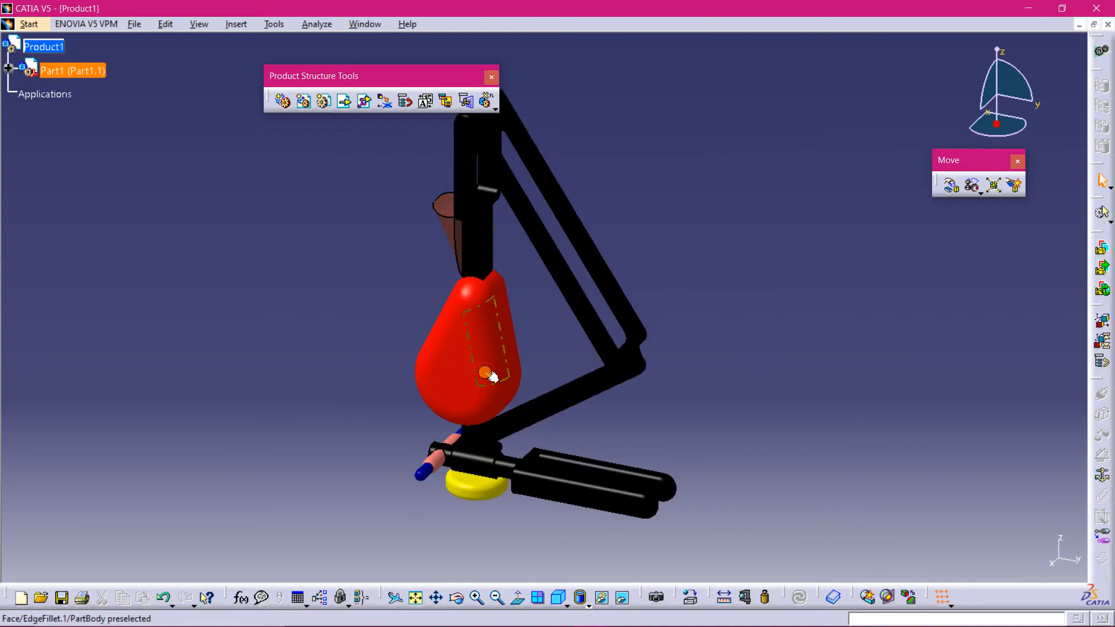
{"action": "left_click", "coordinate": [570, 620]}
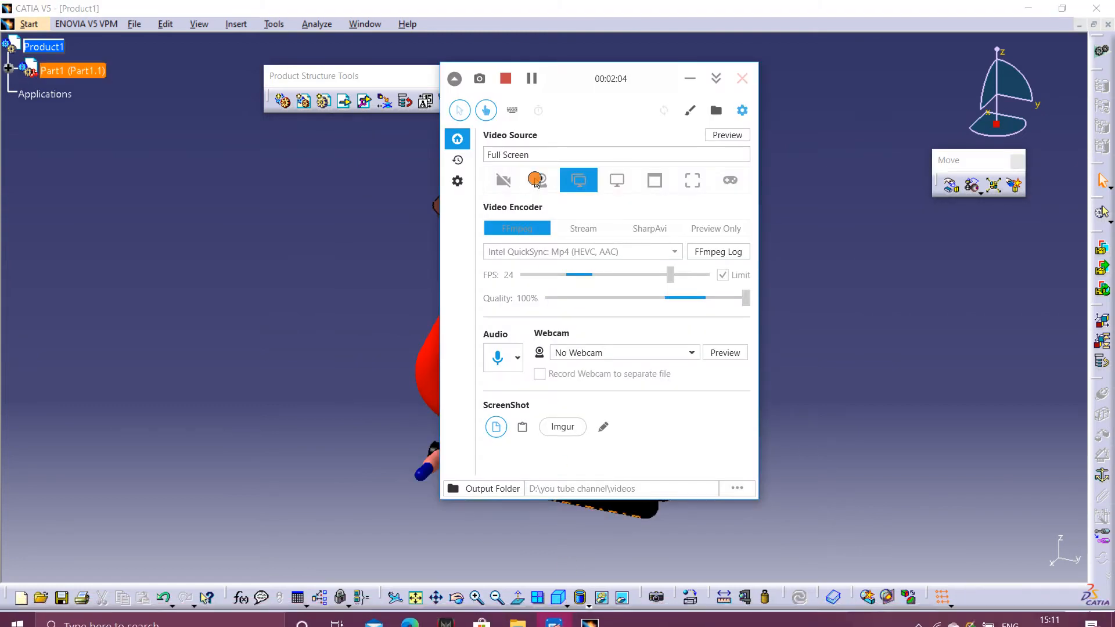
{"action": "left_click", "coordinate": [856, 302]}
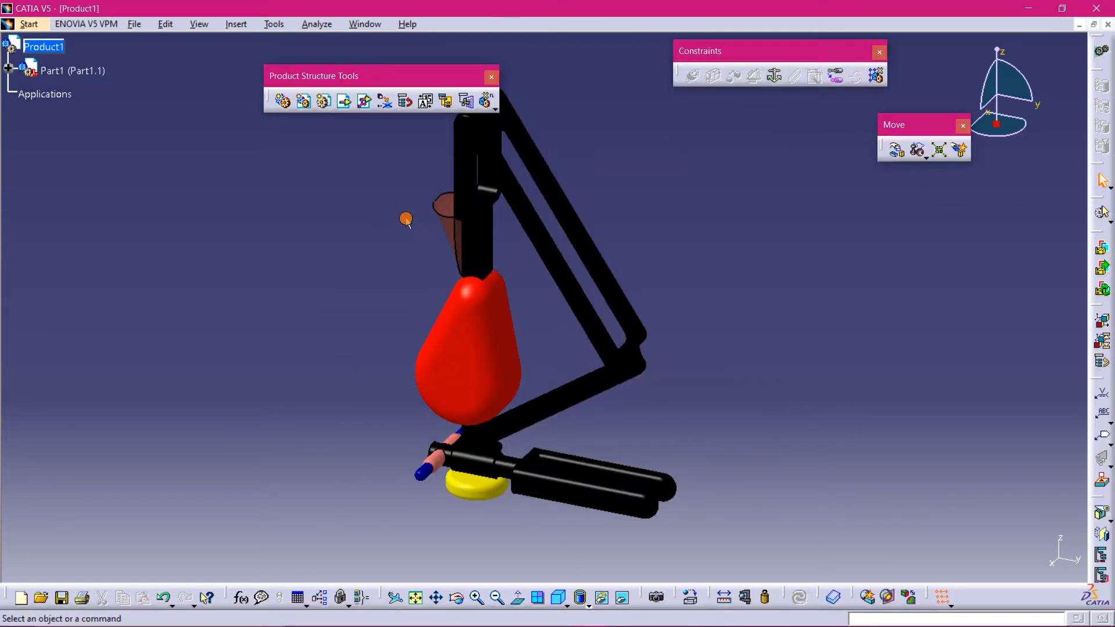
Fix the bike frame component in place with a Fix Component constraint
{"action": "middle_click_drag", "start_coordinate": [402, 200], "coordinate": [467, 182]}
{"action": "middle_click_drag", "start_coordinate": [560, 239], "coordinate": [889, 317]}
{"action": "middle_click_drag", "start_coordinate": [508, 458], "coordinate": [668, 382]}
{"action": "left_click_drag", "start_coordinate": [741, 44], "coordinate": [708, 55]}
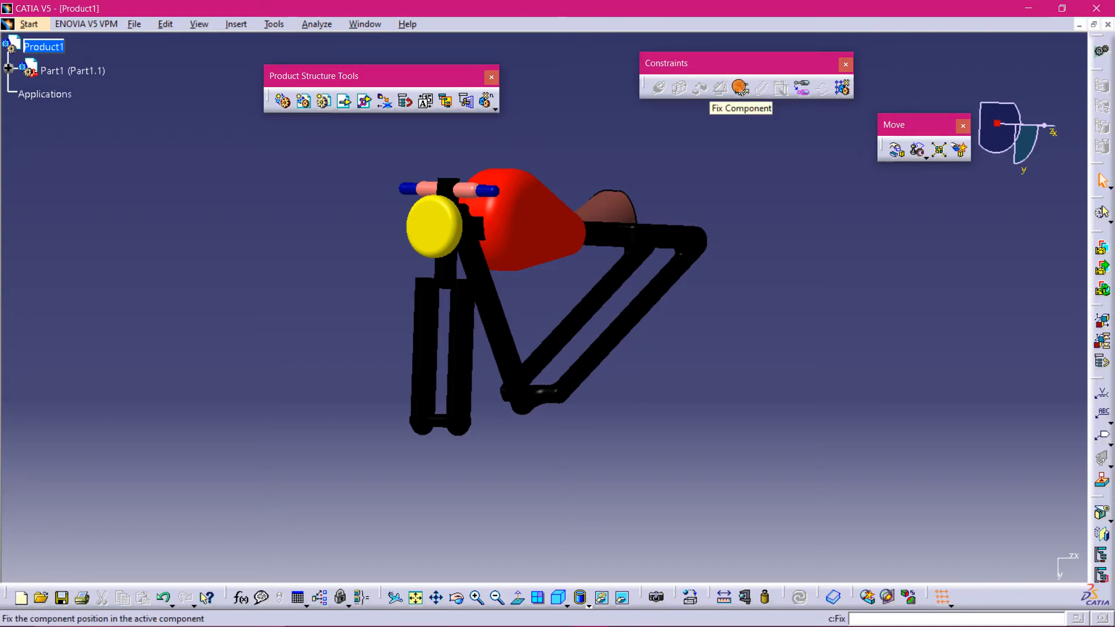
{"action": "middle_click_drag", "start_coordinate": [539, 144], "coordinate": [622, 177]}
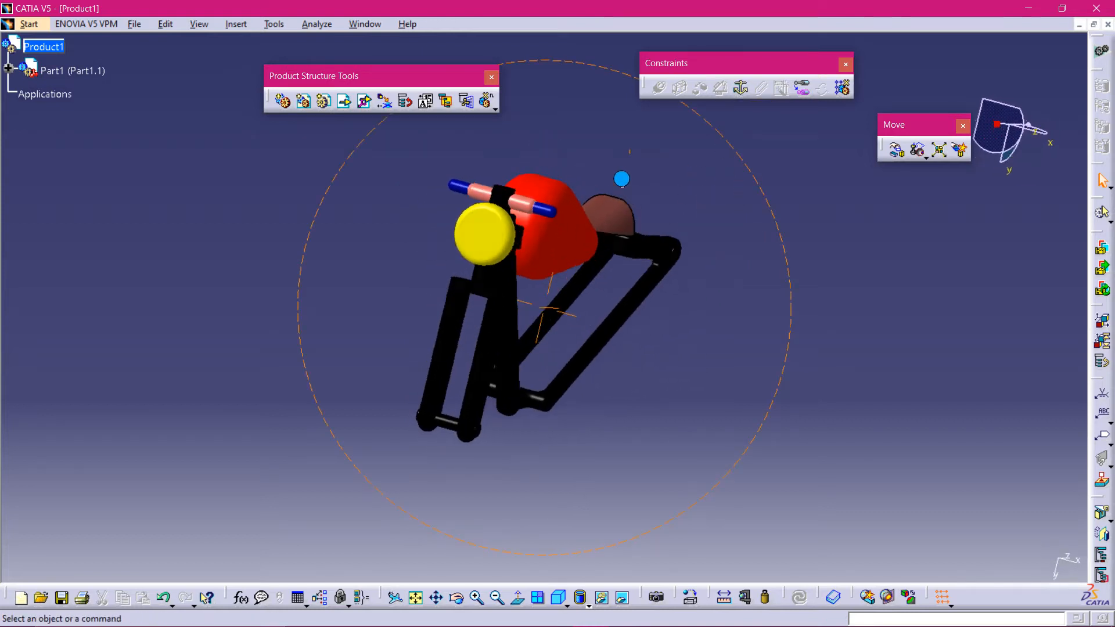
{"action": "middle_click_drag", "start_coordinate": [676, 343], "coordinate": [639, 290]}
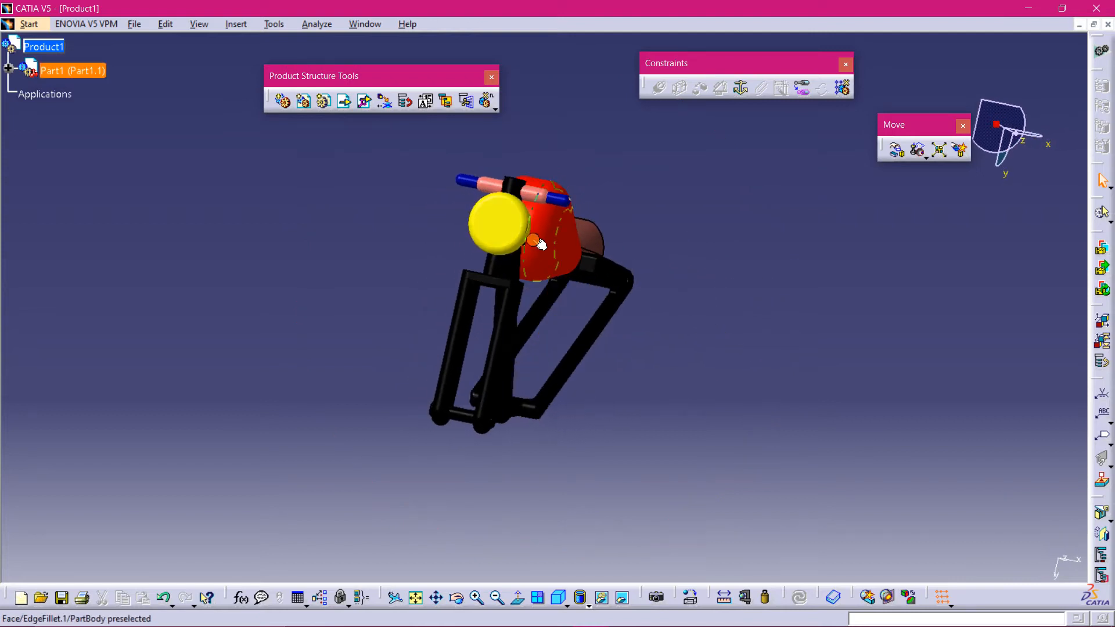
{"action": "left_click", "coordinate": [741, 88]}
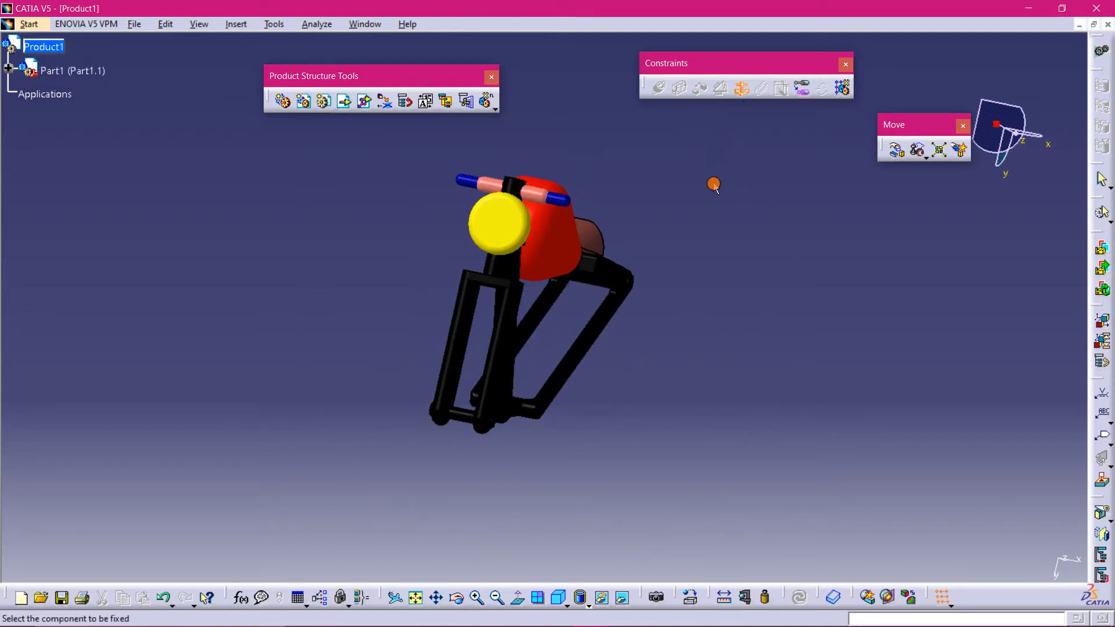
{"action": "left_click", "coordinate": [545, 259]}
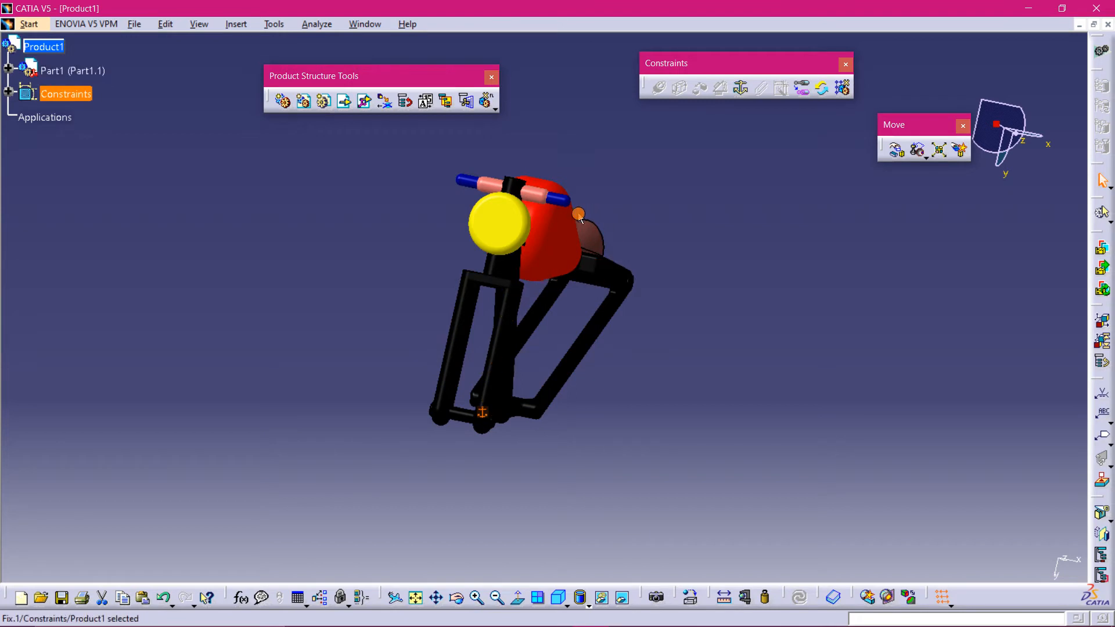
{"action": "middle_click_drag", "start_coordinate": [659, 246], "coordinate": [719, 278]}
{"action": "middle_click_drag", "start_coordinate": [596, 422], "coordinate": [637, 319]}
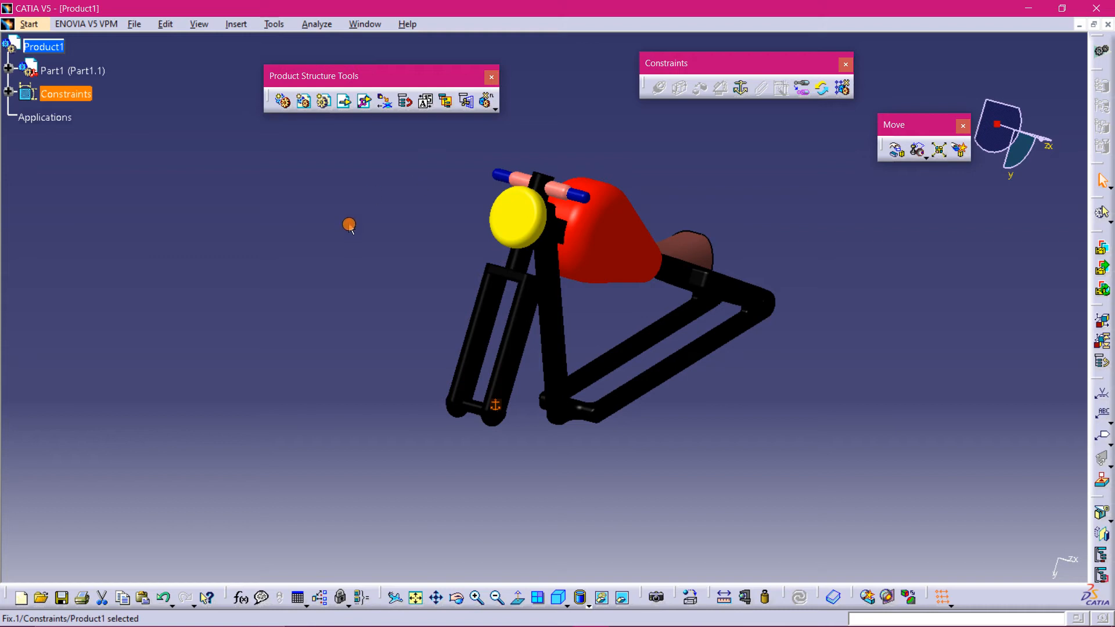
{"action": "left_click", "coordinate": [349, 225]}
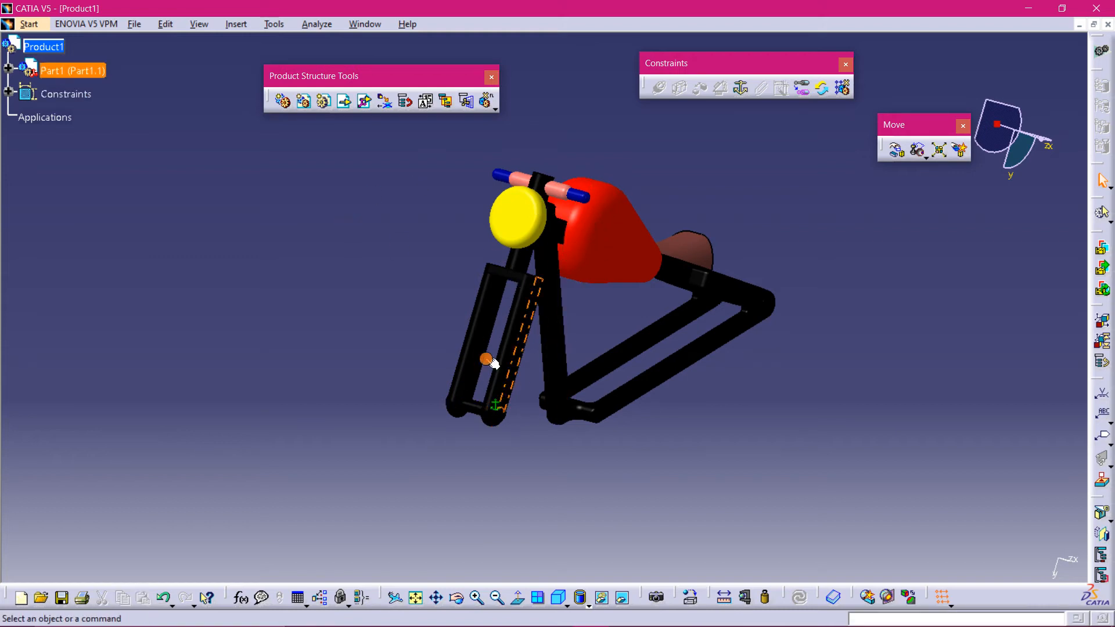
{"action": "left_click", "coordinate": [61, 51]}
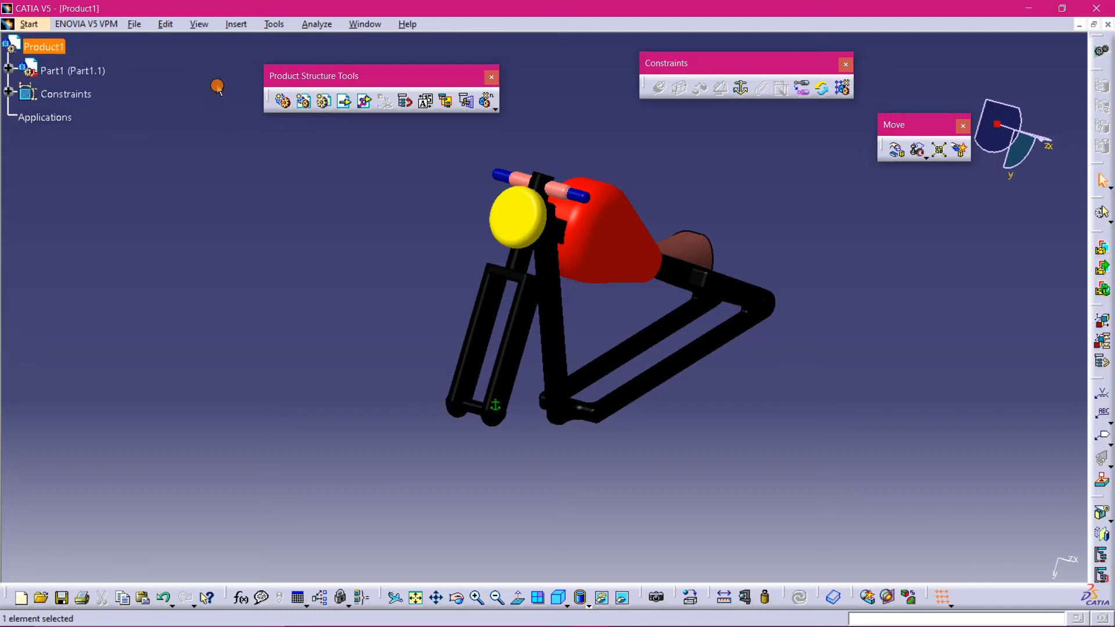
{"action": "left_click", "coordinate": [556, 622]}
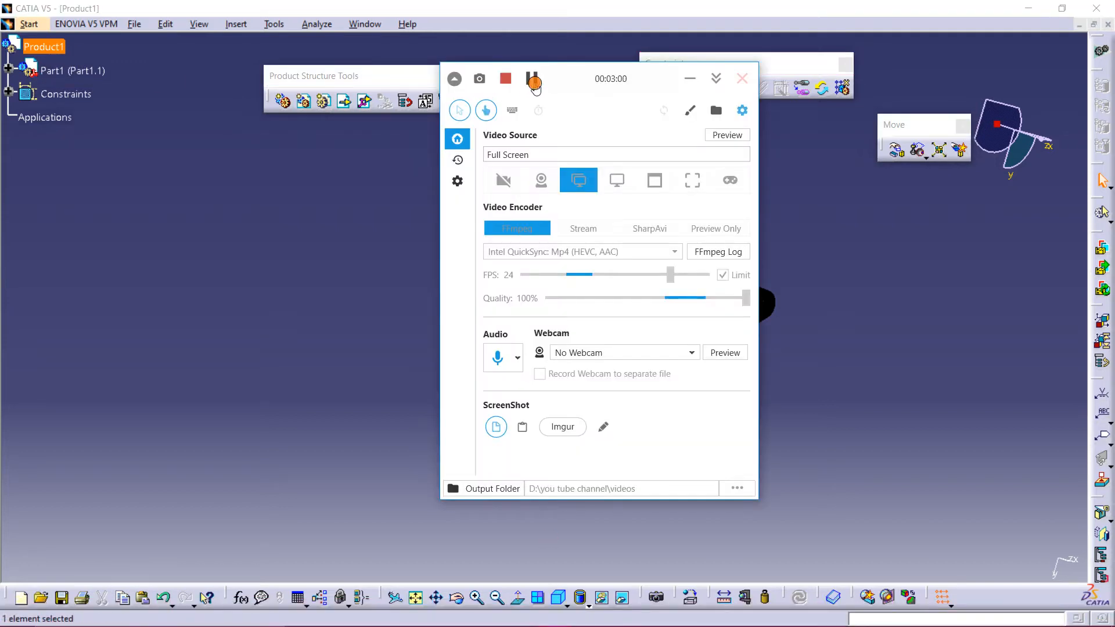
{"action": "left_click", "coordinate": [816, 140]}
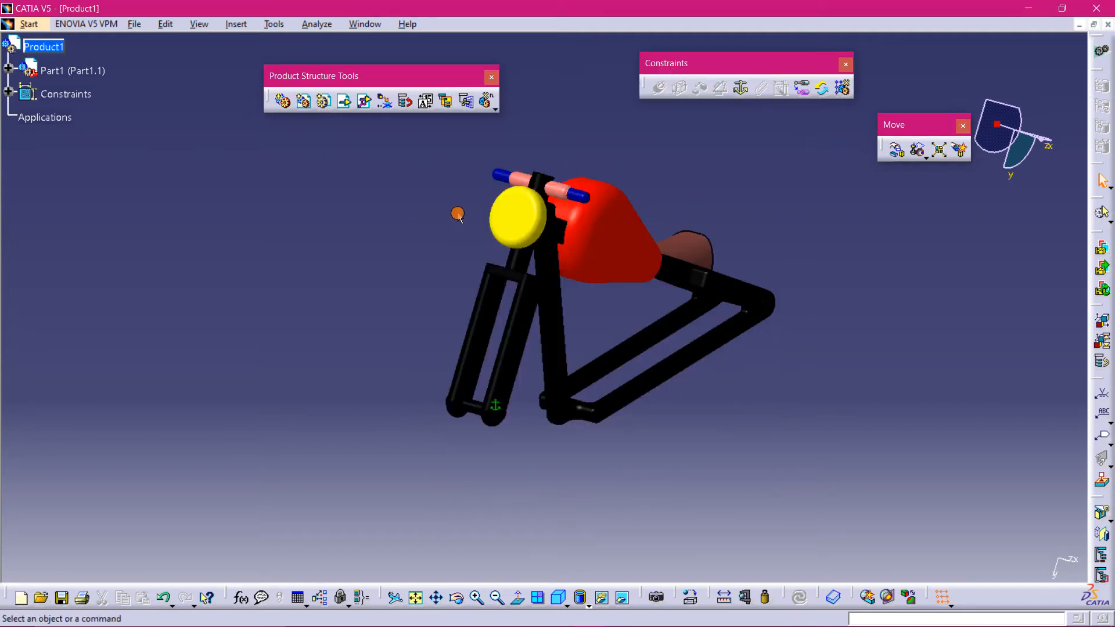
Insert the front wheel part from the quarantine folder into Product1 as an existing component
{"action": "left_click", "coordinate": [44, 46]}
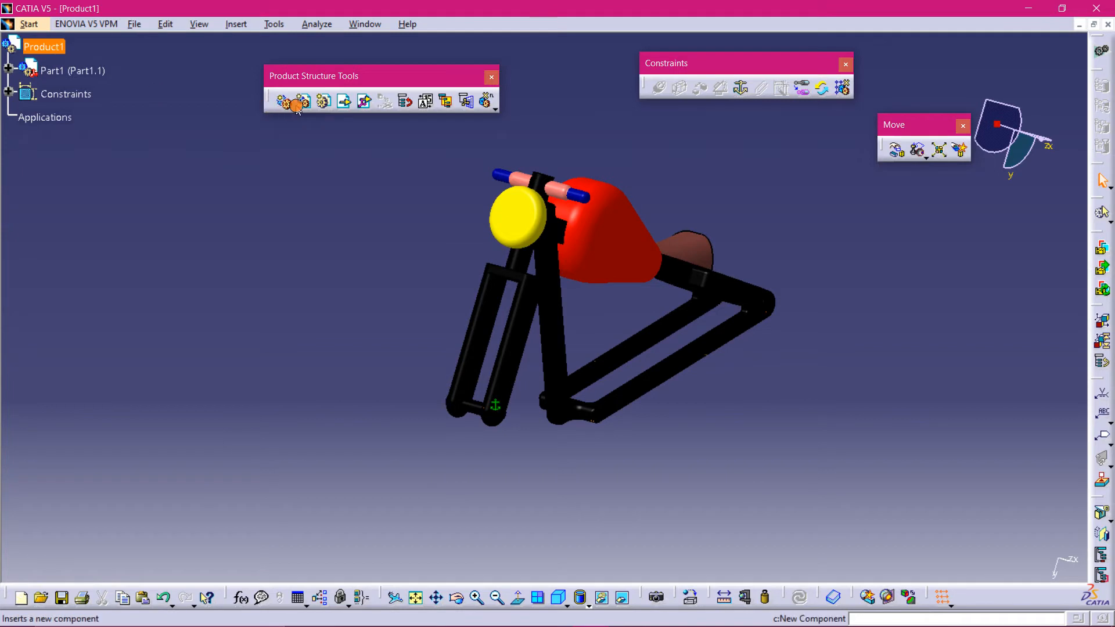
{"action": "left_click", "coordinate": [345, 105]}
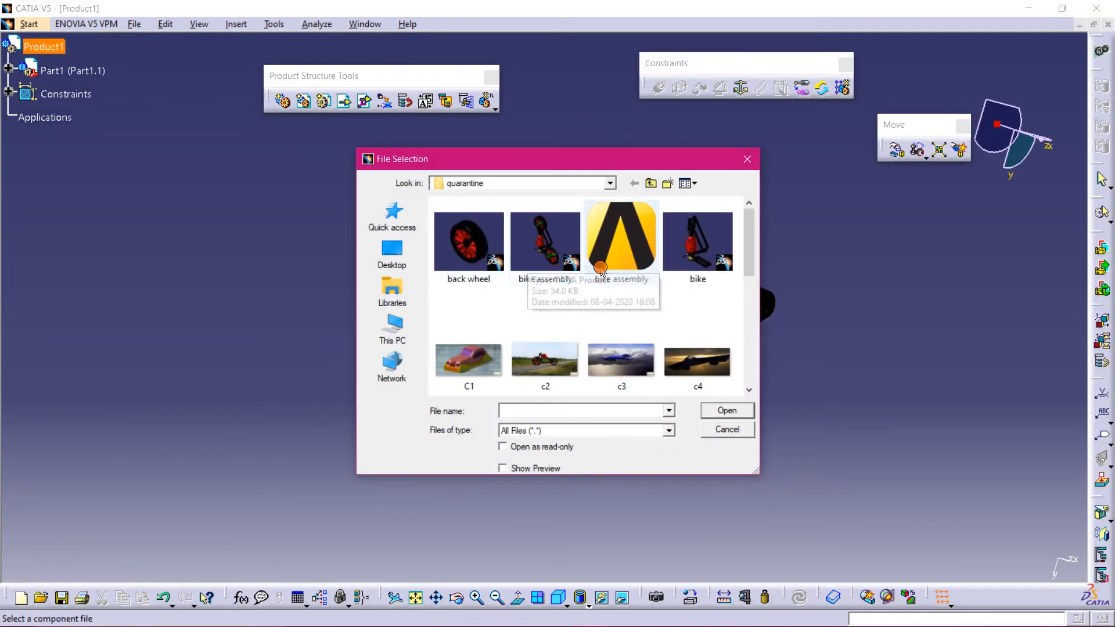
{"action": "scroll", "coordinate": [601, 269], "scroll_direction": "down", "scroll_amount": 3}
{"action": "scroll", "coordinate": [633, 273], "scroll_direction": "up", "scroll_amount": 1}
{"action": "scroll", "coordinate": [633, 273], "scroll_direction": "down", "scroll_amount": 1}
{"action": "left_click", "coordinate": [616, 262]}
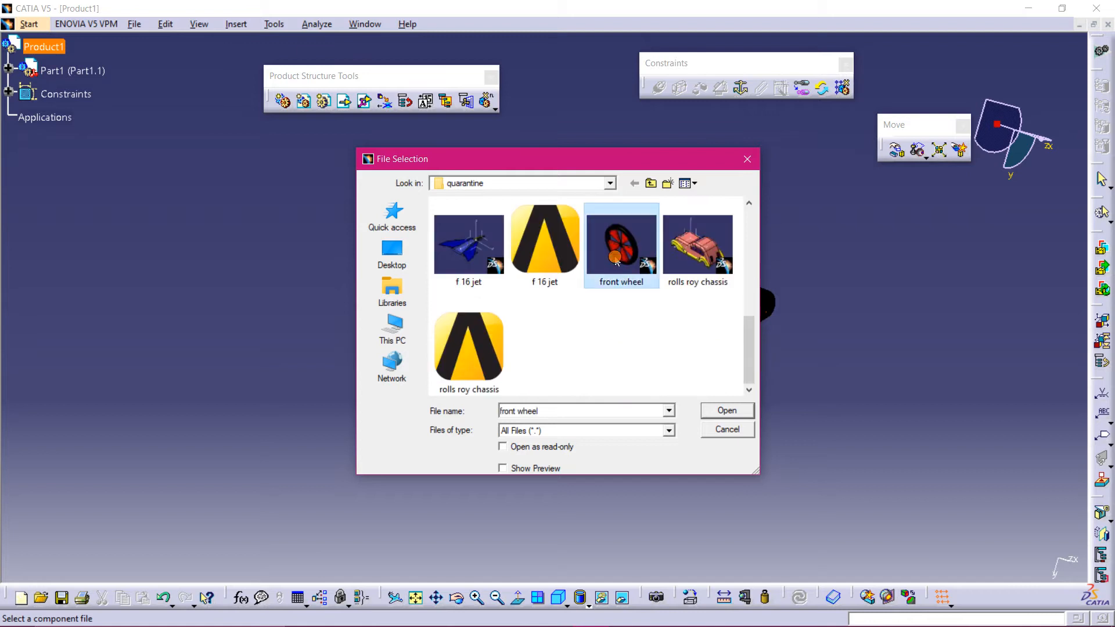
{"action": "left_click", "coordinate": [742, 410]}
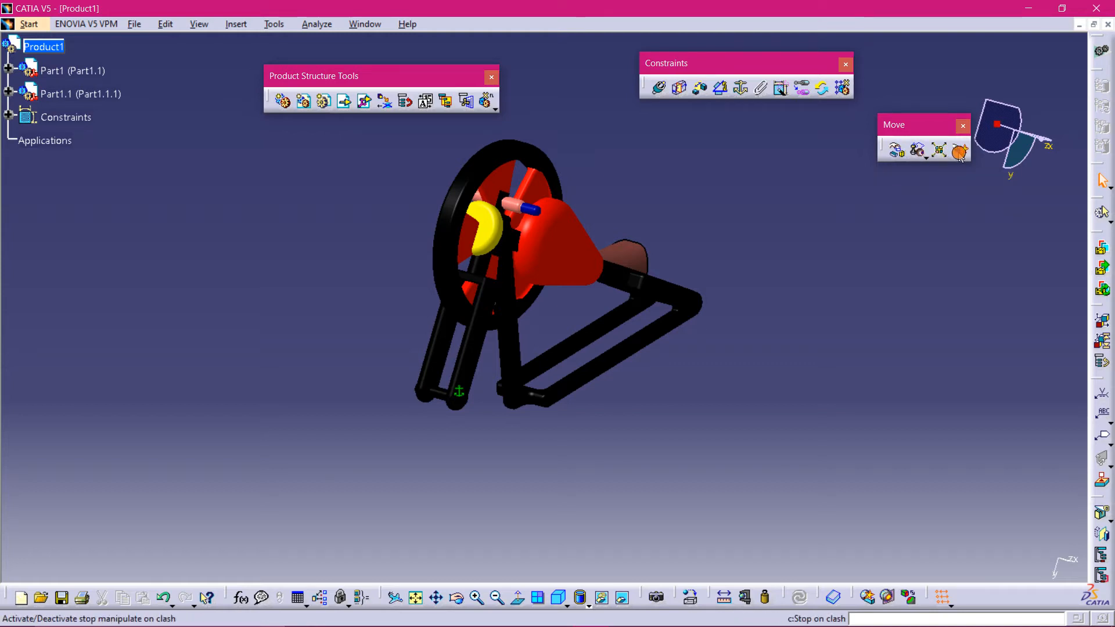
Look into the hidden space and show the front wheel's reference planes and axis system in the visible space
{"action": "left_click", "coordinate": [963, 154]}
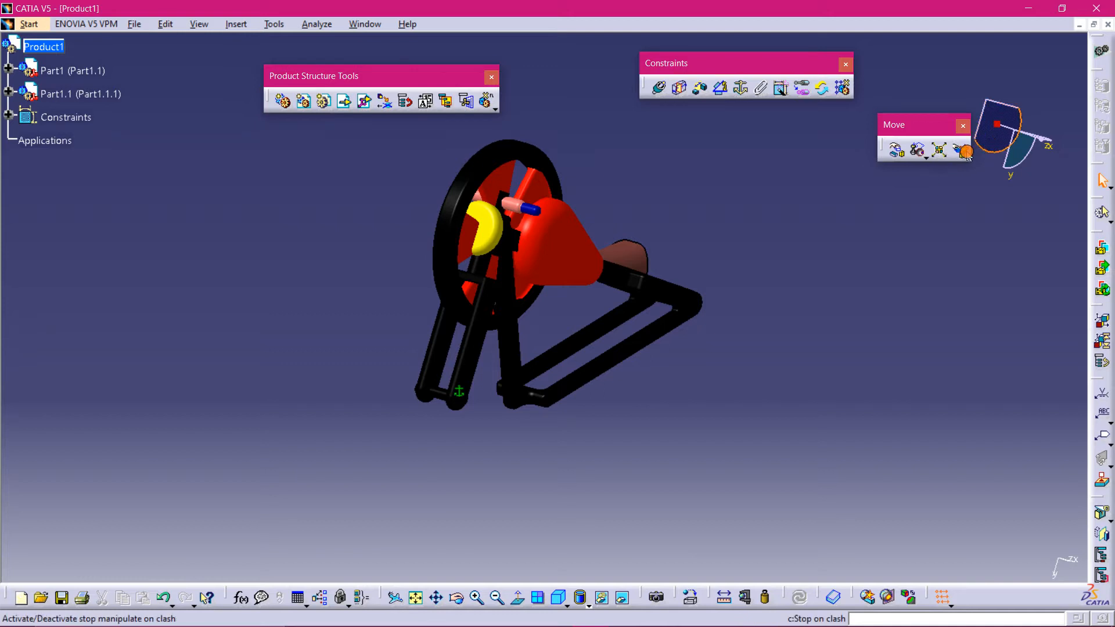
{"action": "left_click", "coordinate": [900, 152]}
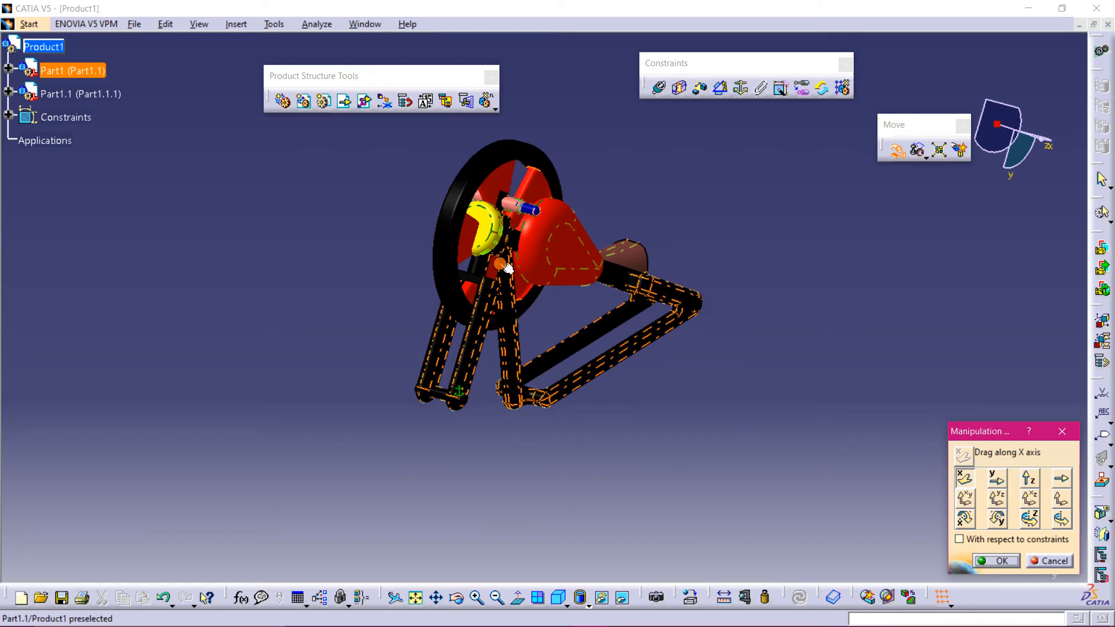
{"action": "middle_click_drag", "start_coordinate": [682, 393], "coordinate": [649, 583]}
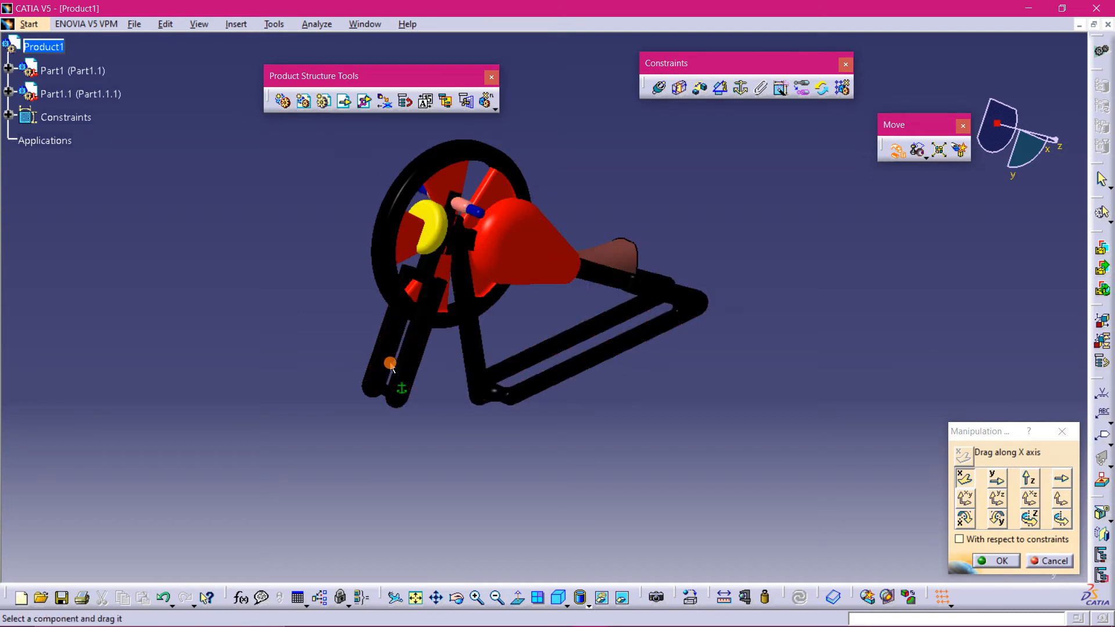
{"action": "left_click", "coordinate": [624, 598]}
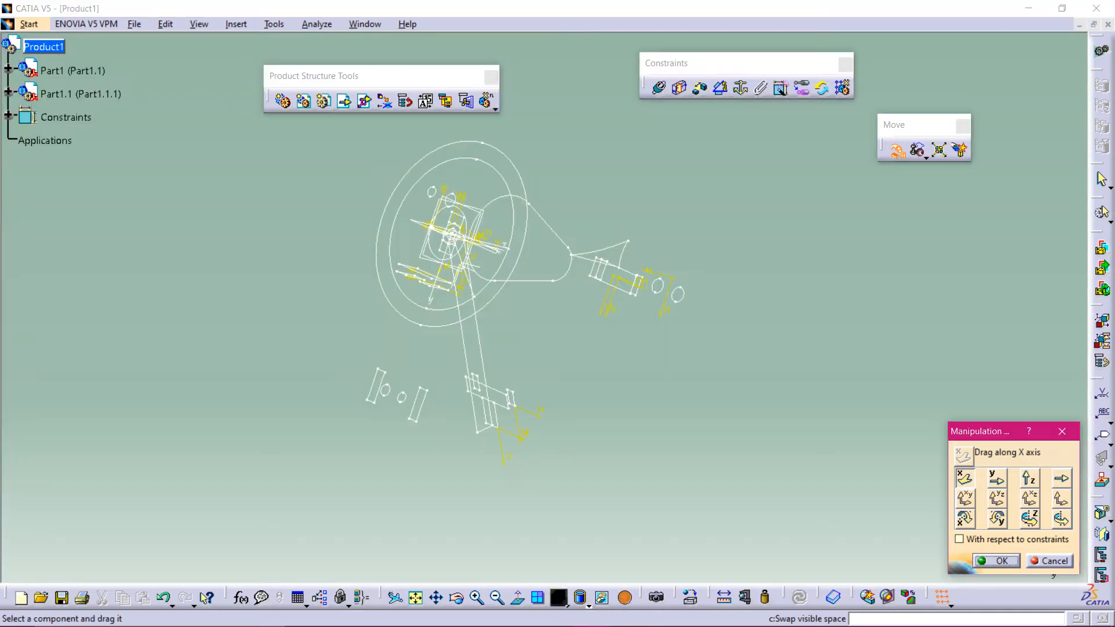
{"action": "scroll", "coordinate": [449, 249], "scroll_direction": "down", "scroll_amount": 3}
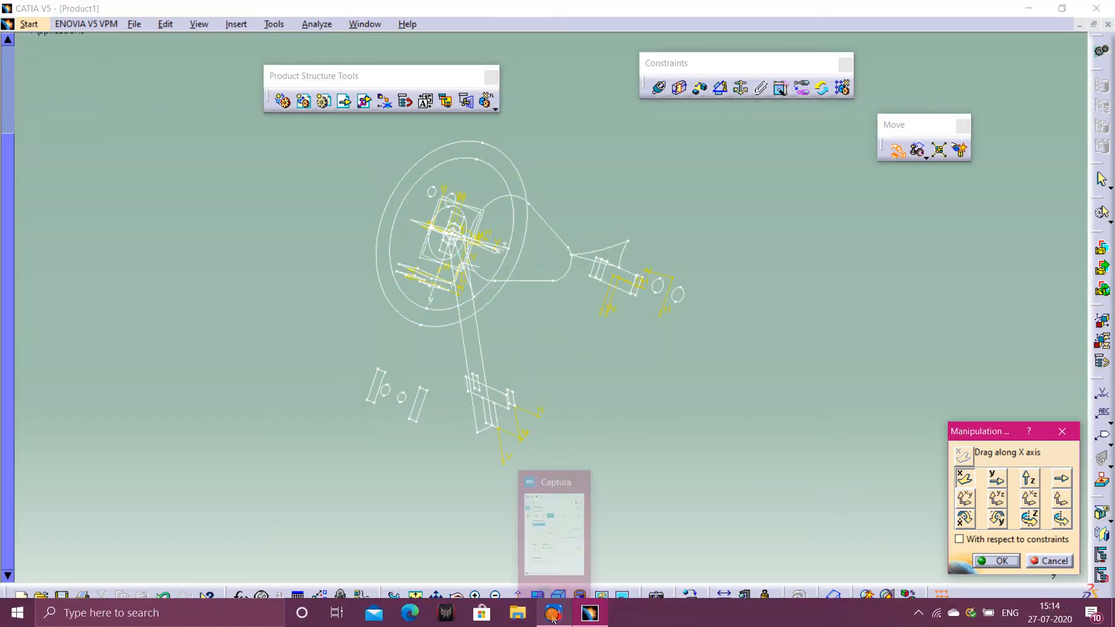
{"action": "left_click", "coordinate": [553, 615]}
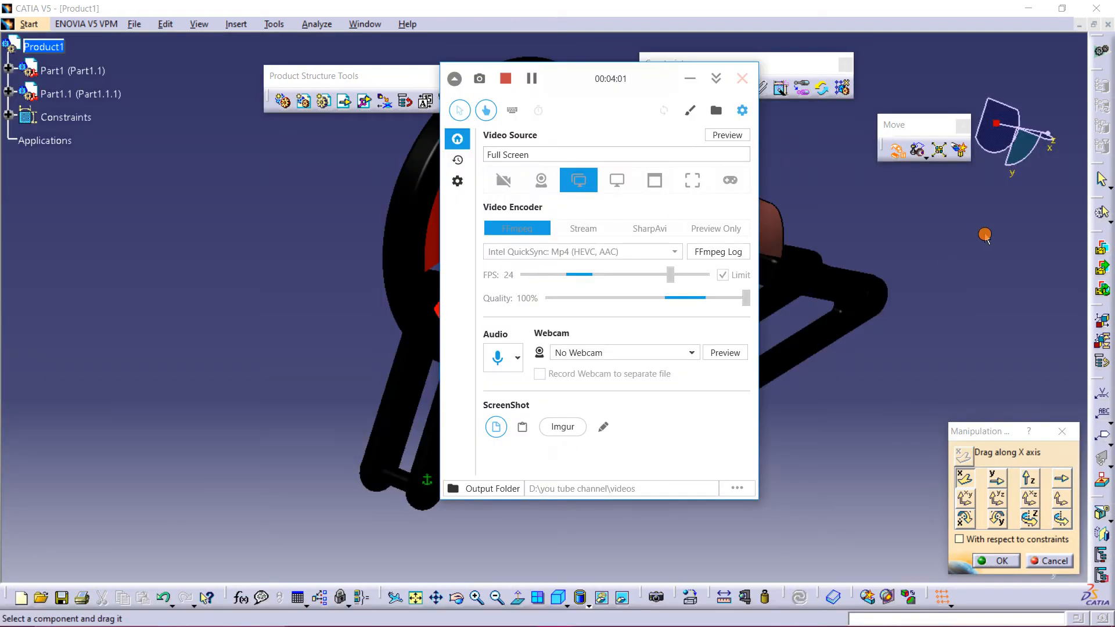
{"action": "left_click", "coordinate": [985, 235]}
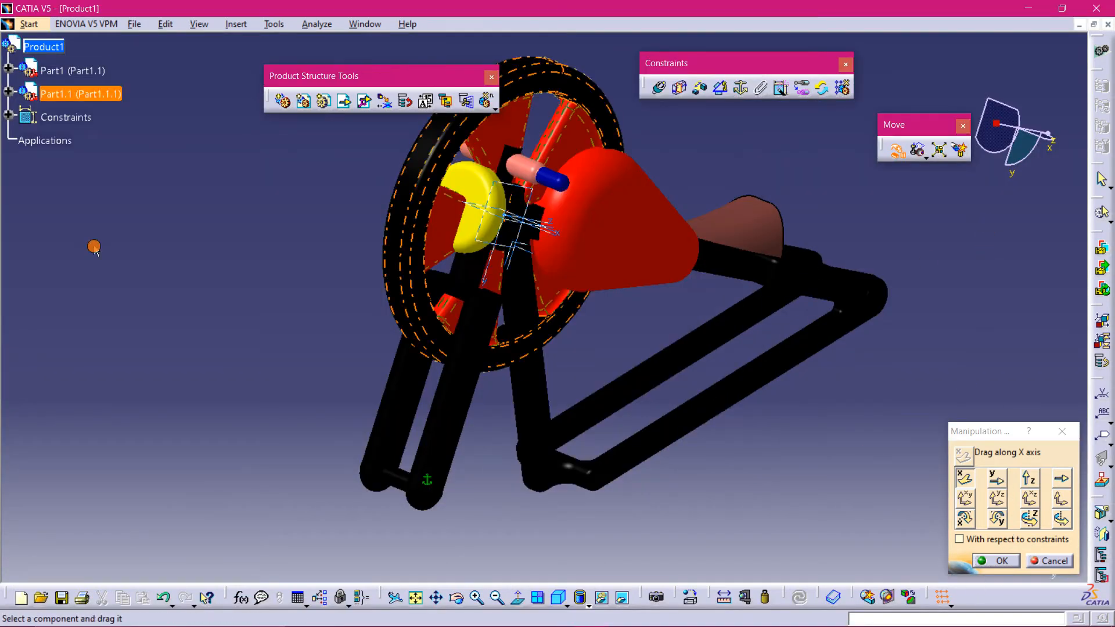
Move the front wheel along the Z axis with Manipulation until it is clear of the bike frame
{"action": "middle_click_drag", "start_coordinate": [536, 267], "coordinate": [604, 321]}
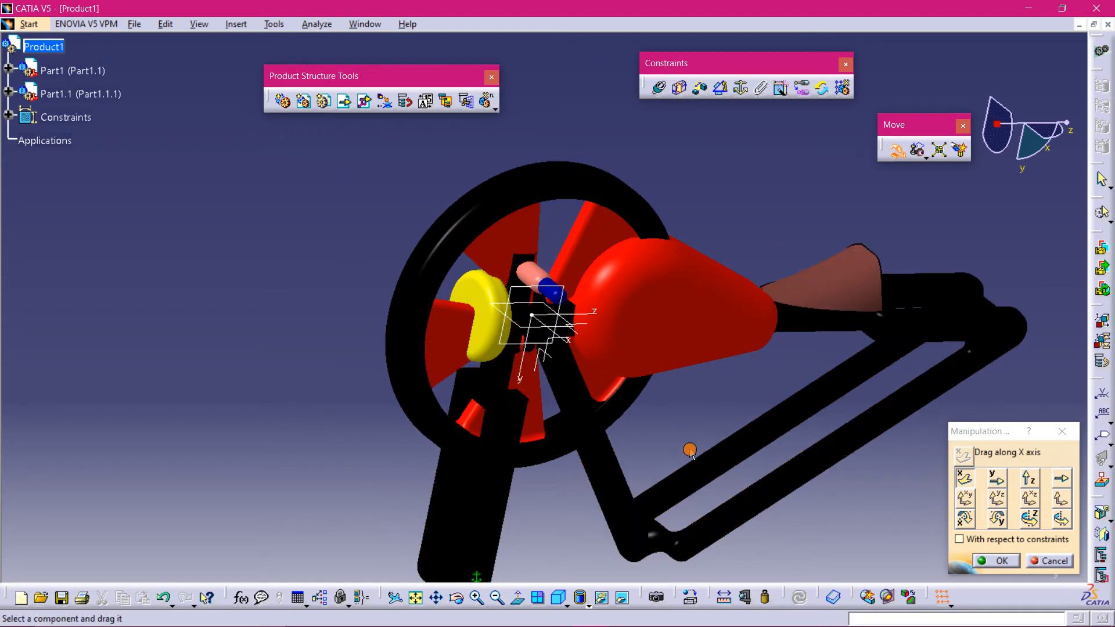
{"action": "middle_click_drag", "start_coordinate": [690, 451], "coordinate": [665, 354]}
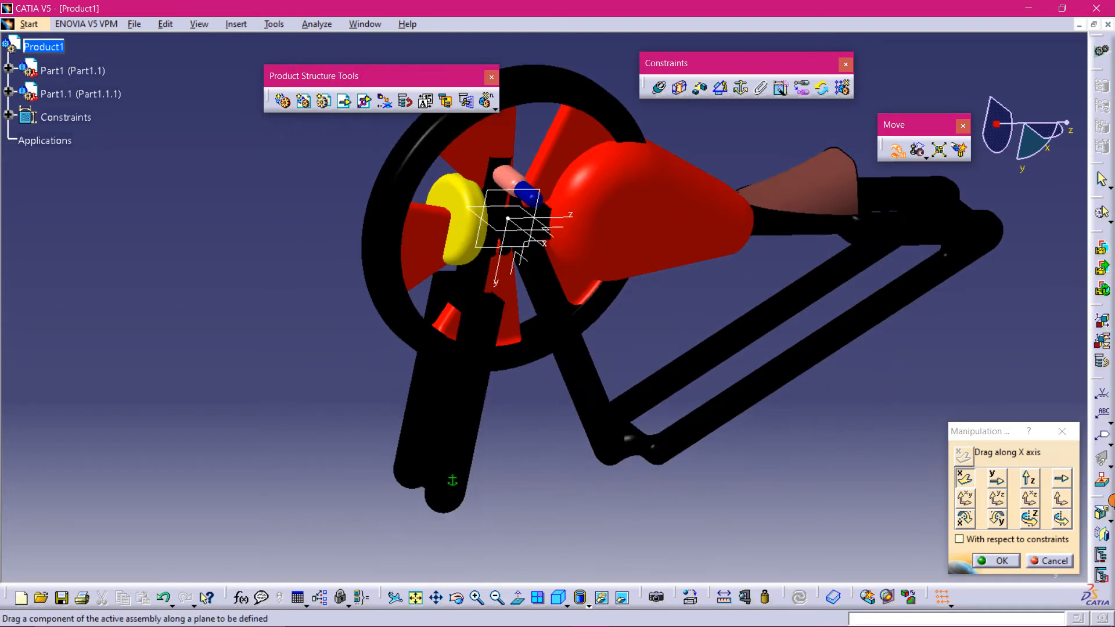
{"action": "left_click", "coordinate": [1028, 486]}
{"action": "left_click_drag", "start_coordinate": [415, 204], "coordinate": [165, 265]}
{"action": "middle_click_drag", "start_coordinate": [539, 316], "coordinate": [562, 295]}
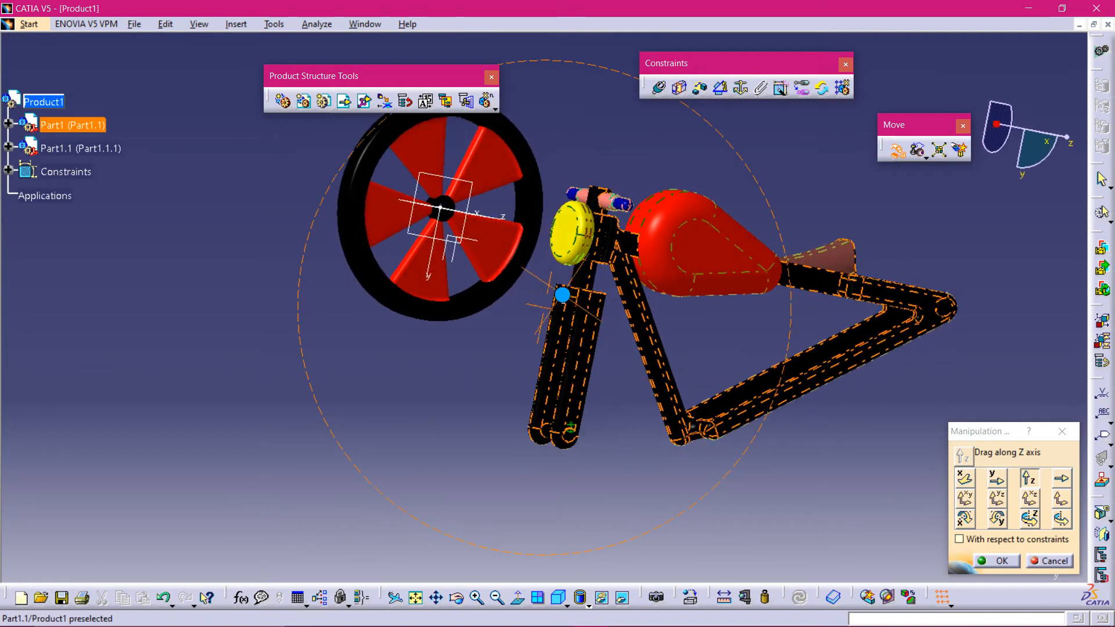
{"action": "middle_click_drag", "start_coordinate": [430, 274], "coordinate": [503, 497]}
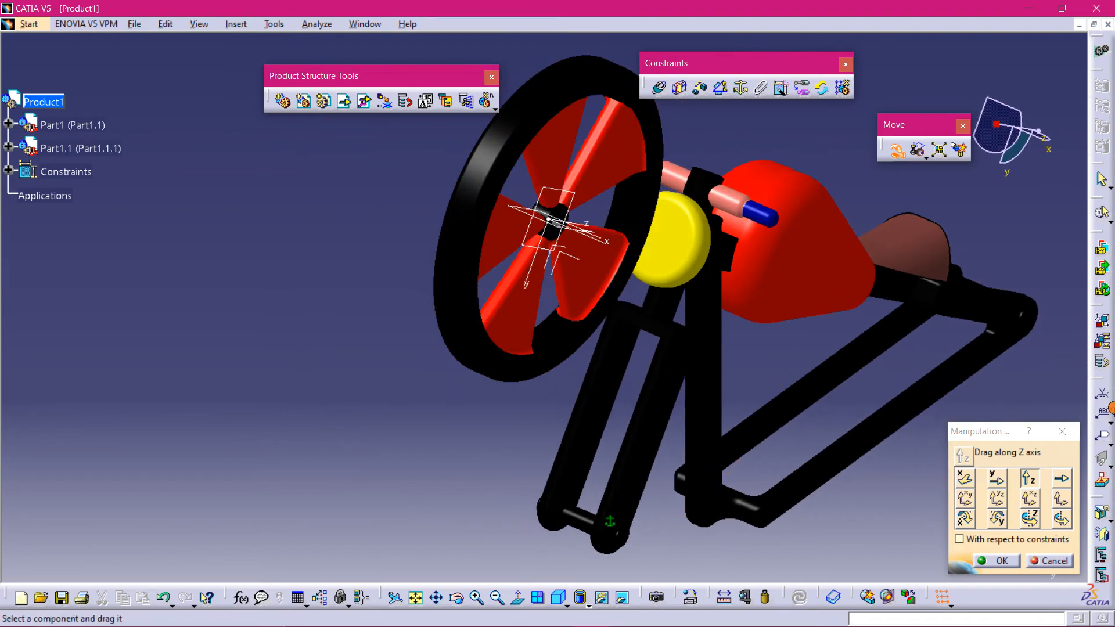
{"action": "left_click", "coordinate": [1066, 435]}
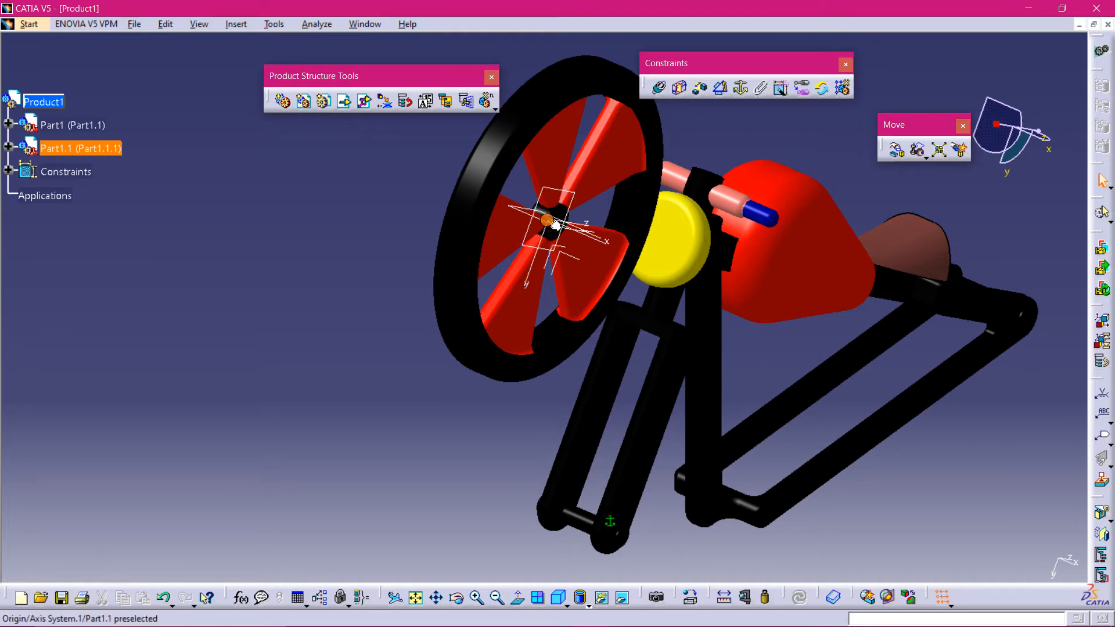
Apply a Coincidence constraint between the front wheel's hub axis and the front fork's axle, and update the assembly
{"action": "middle_click_drag", "start_coordinate": [555, 225], "coordinate": [514, 171]}
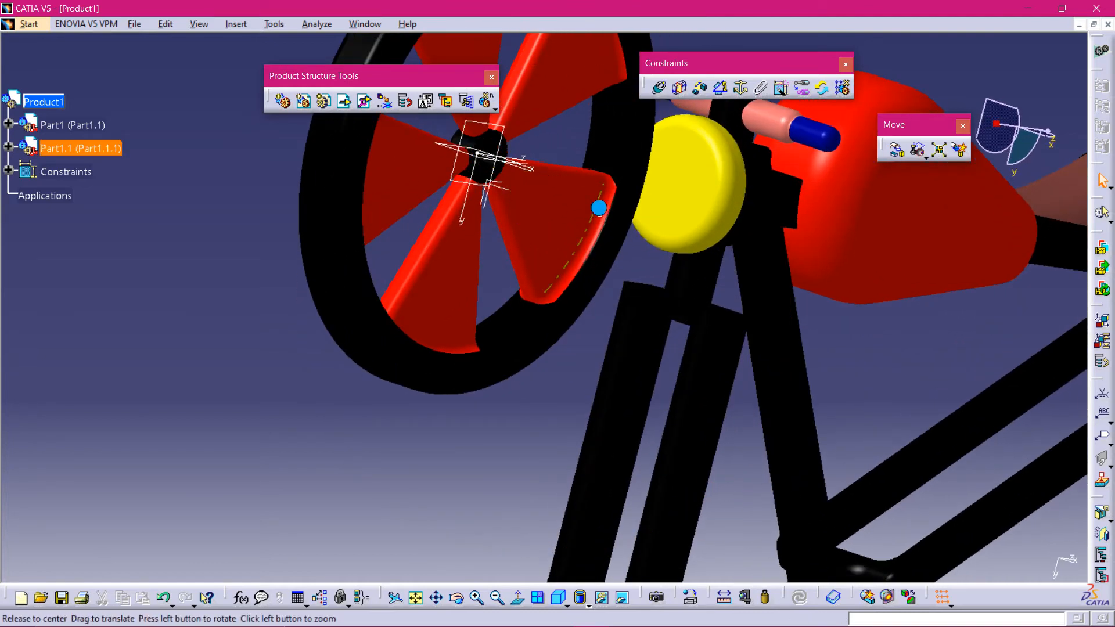
{"action": "middle_click_drag", "start_coordinate": [598, 208], "coordinate": [620, 306]}
{"action": "middle_click_drag", "start_coordinate": [678, 426], "coordinate": [724, 262]}
{"action": "scroll", "coordinate": [728, 345], "scroll_direction": "up", "scroll_amount": 1}
{"action": "middle_click_drag", "start_coordinate": [790, 396], "coordinate": [647, 308]}
{"action": "middle_click_drag", "start_coordinate": [658, 156], "coordinate": [657, 261]}
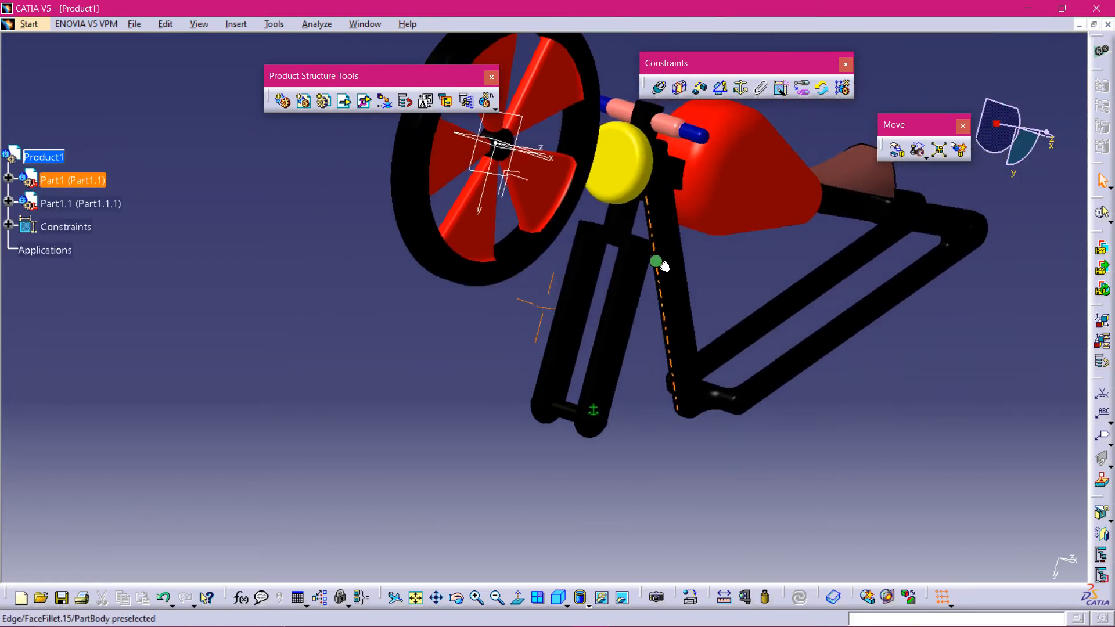
{"action": "left_click", "coordinate": [662, 90]}
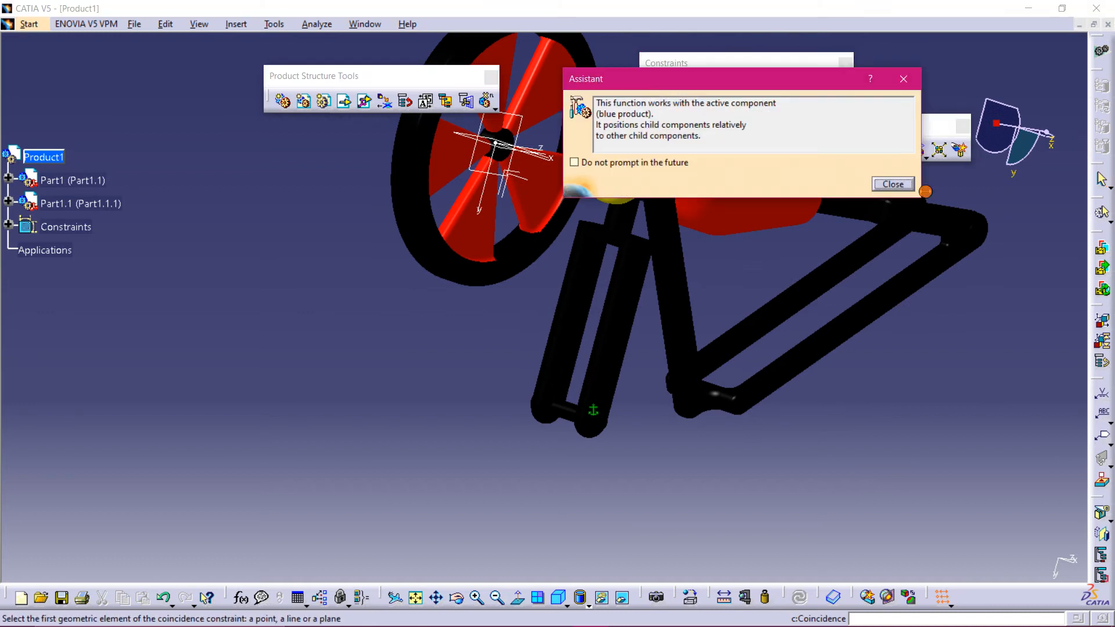
{"action": "left_click", "coordinate": [897, 186]}
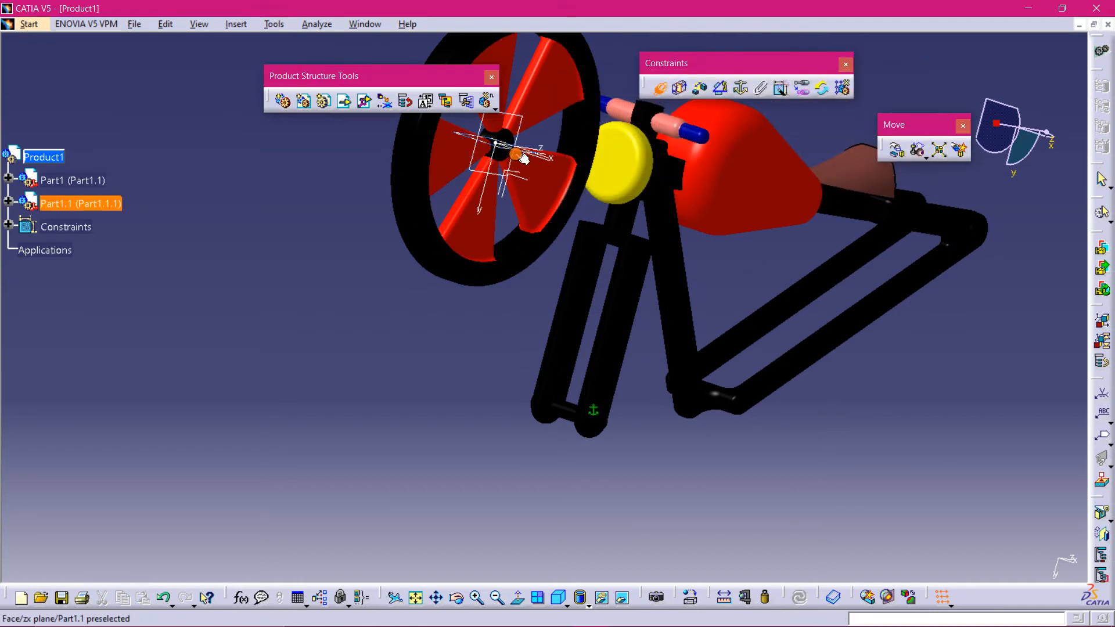
{"action": "middle_click_drag", "start_coordinate": [507, 145], "coordinate": [511, 87]}
{"action": "scroll", "coordinate": [635, 219], "scroll_direction": "up", "scroll_amount": 1}
{"action": "left_click", "coordinate": [499, 374]}
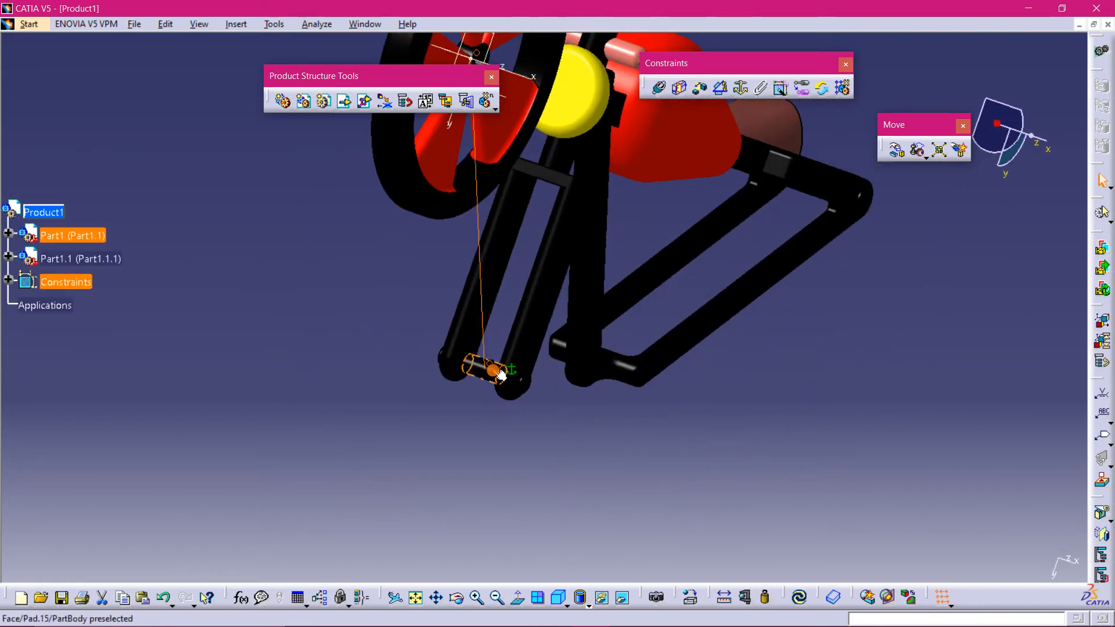
{"action": "left_click", "coordinate": [799, 599]}
{"action": "middle_click_drag", "start_coordinate": [677, 409], "coordinate": [733, 535]}
{"action": "mouse_move", "coordinate": [626, 624]}
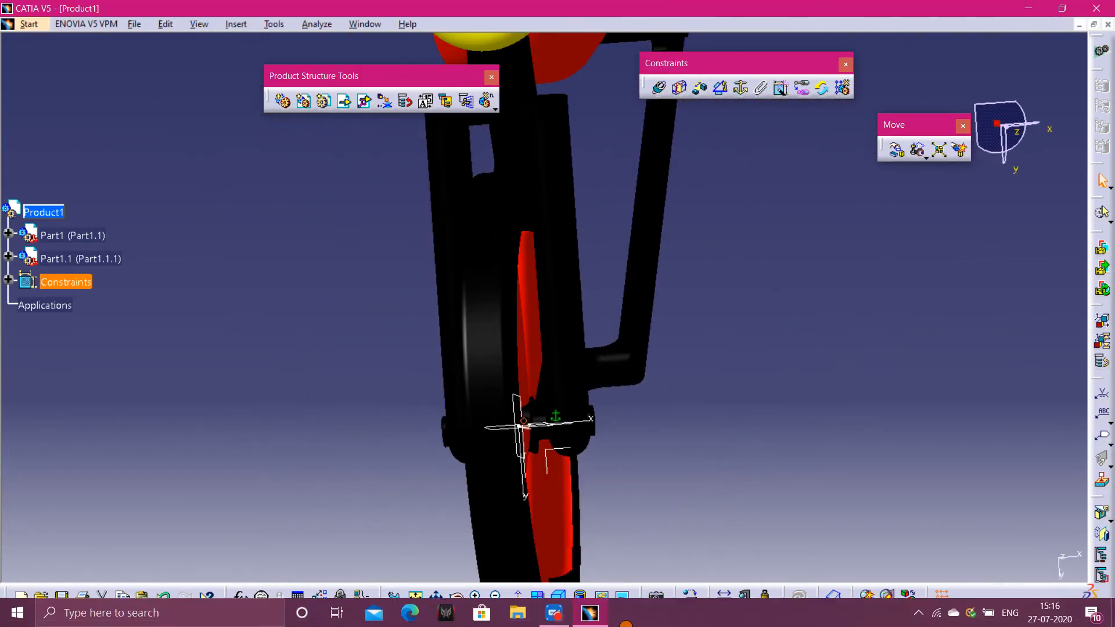
{"action": "left_click", "coordinate": [551, 615]}
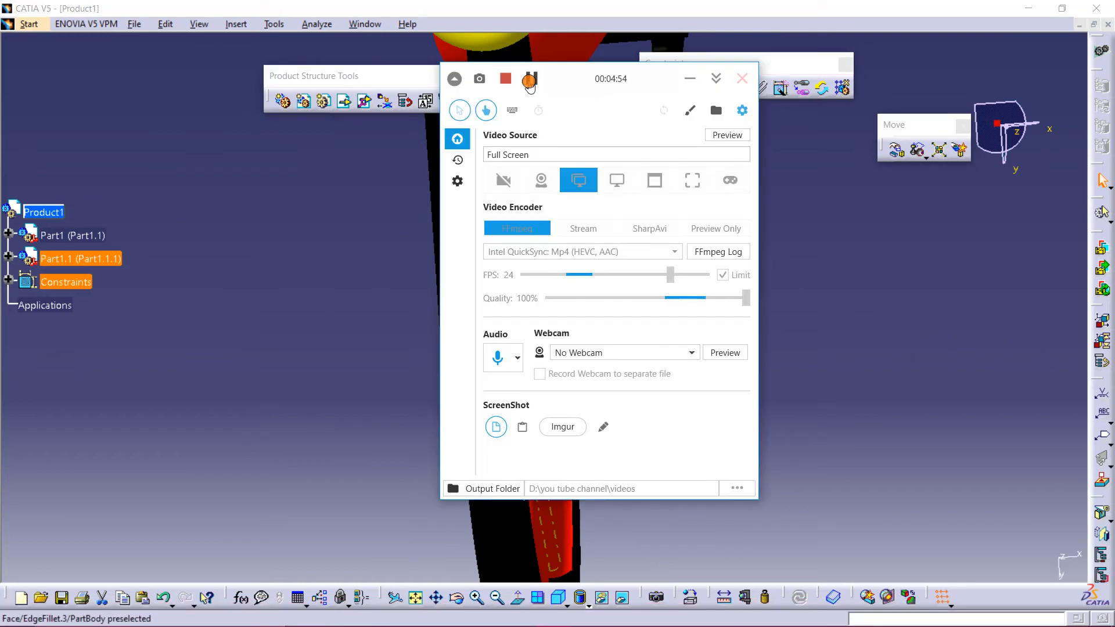
{"action": "left_click", "coordinate": [755, 90]}
{"action": "middle_click_drag", "start_coordinate": [726, 494], "coordinate": [644, 367]}
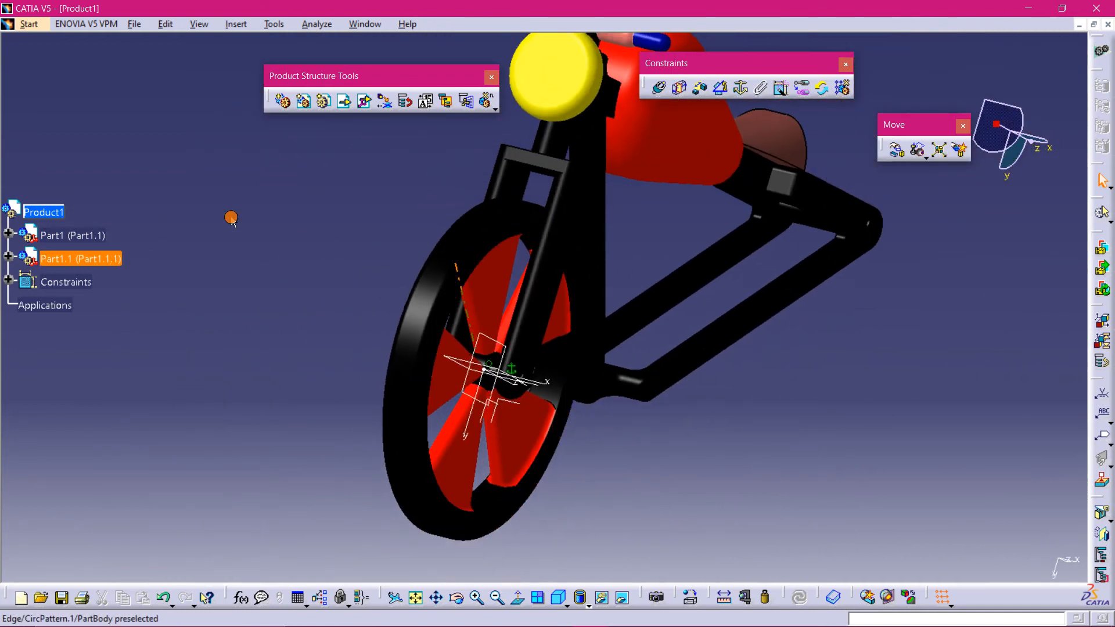
{"action": "left_click", "coordinate": [303, 24]}
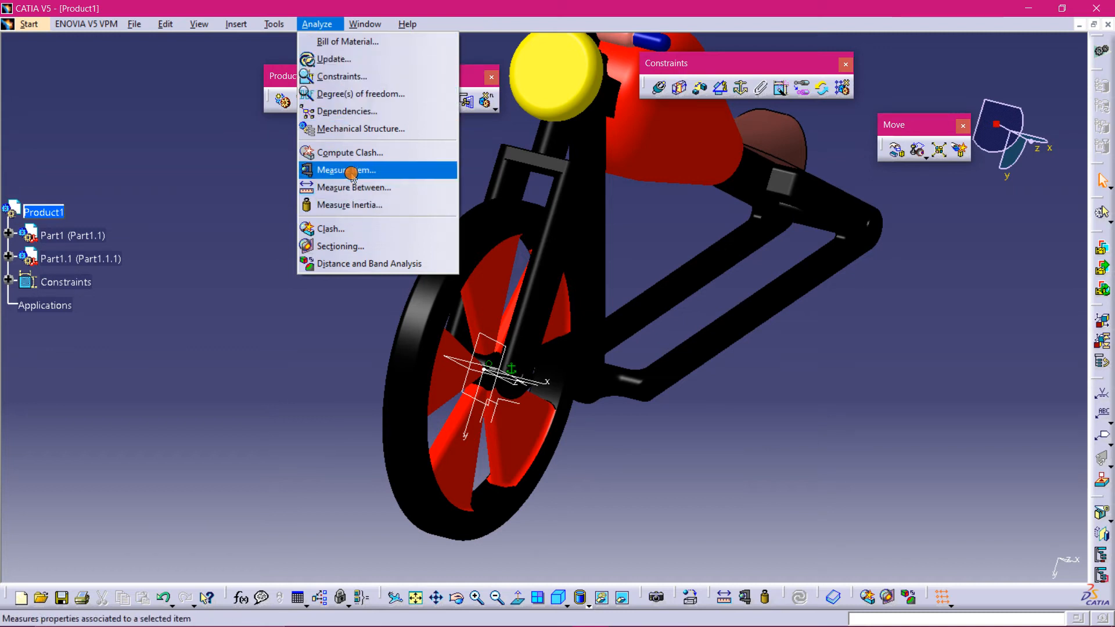
{"action": "left_click", "coordinate": [366, 153]}
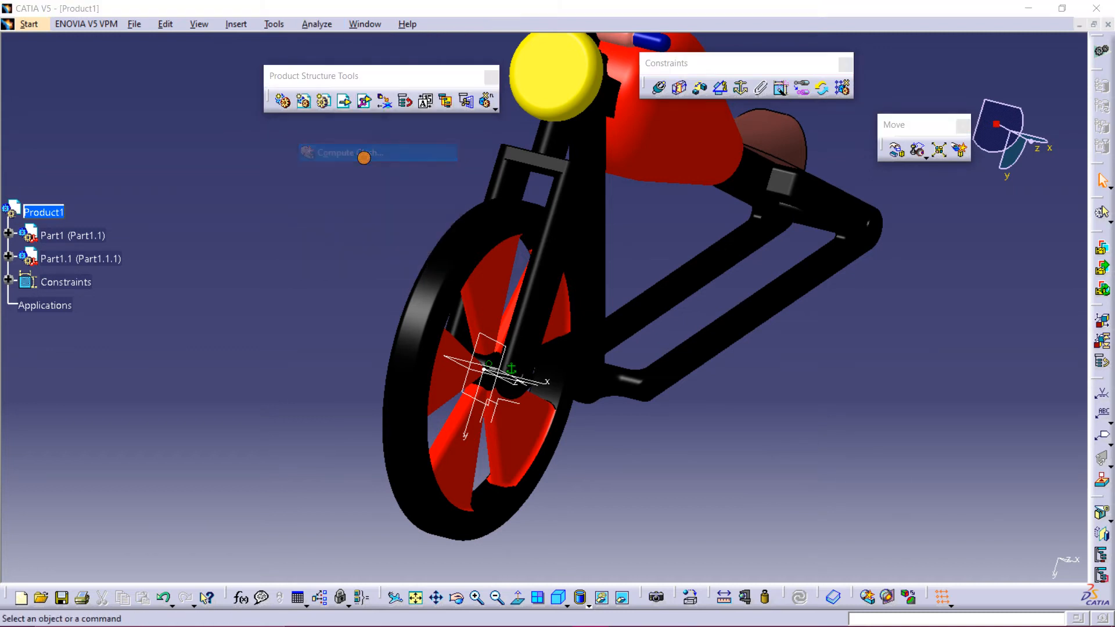
{"action": "left_click", "coordinate": [1055, 433]}
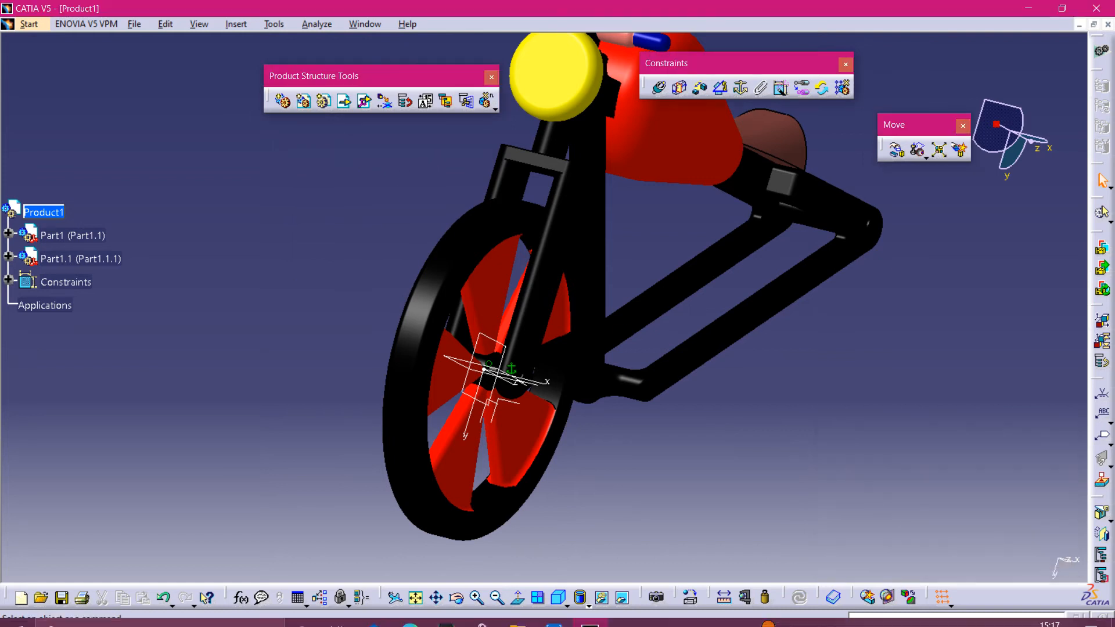
{"action": "left_click", "coordinate": [554, 613]}
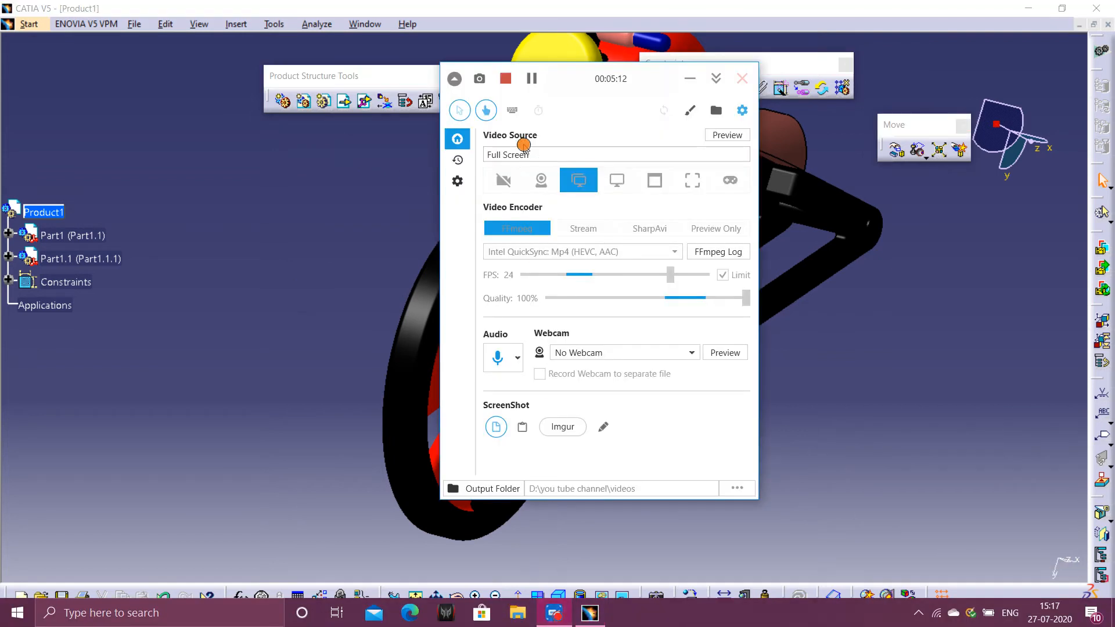
{"action": "left_click", "coordinate": [530, 81]}
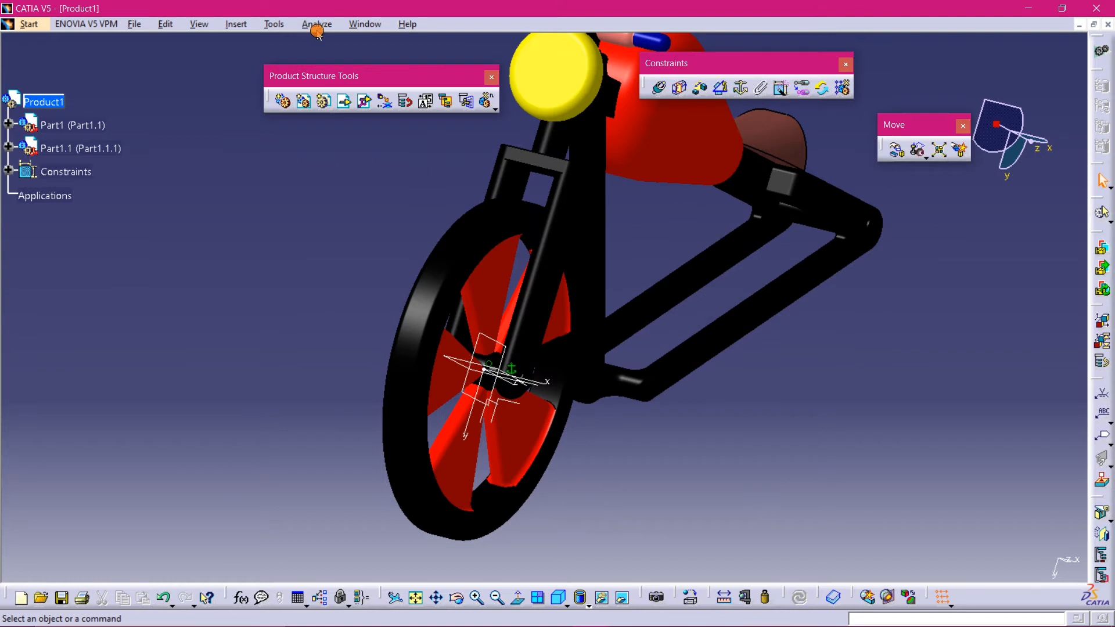
Review Product1's constraints analysis, including the degrees of freedom of its components
{"action": "left_click", "coordinate": [316, 26]}
{"action": "left_click", "coordinate": [343, 75]}
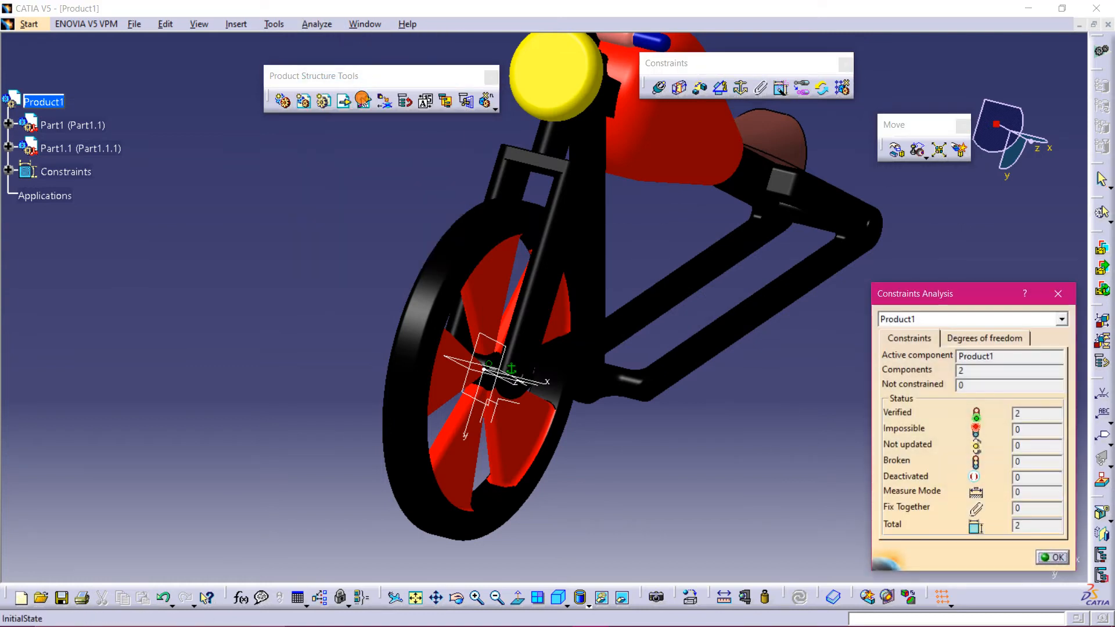
{"action": "left_click", "coordinate": [1009, 337]}
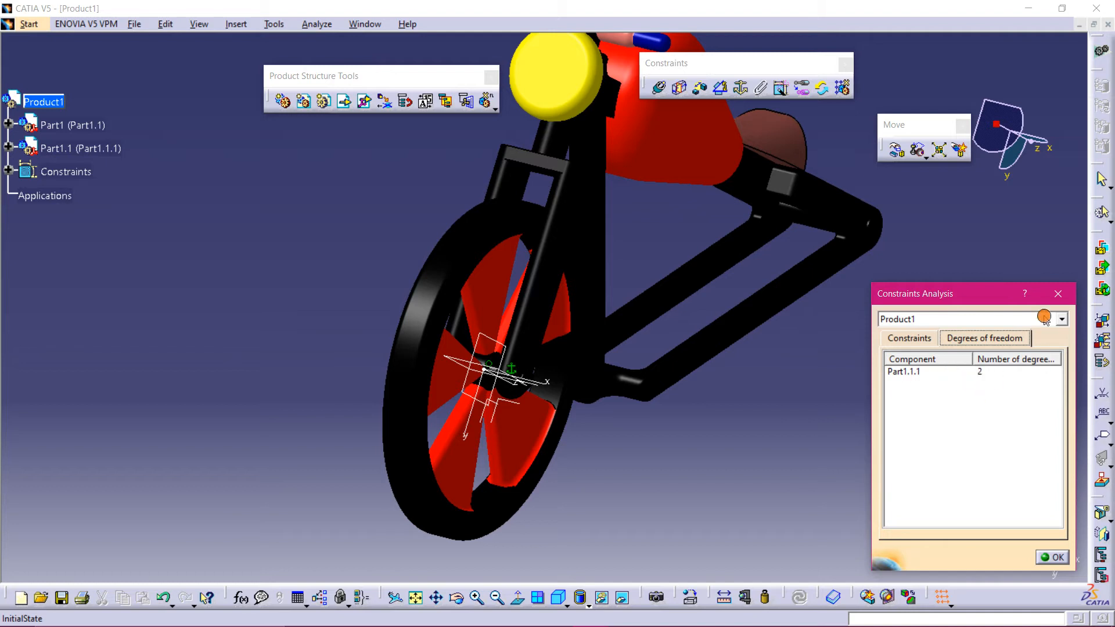
{"action": "left_click", "coordinate": [1057, 294]}
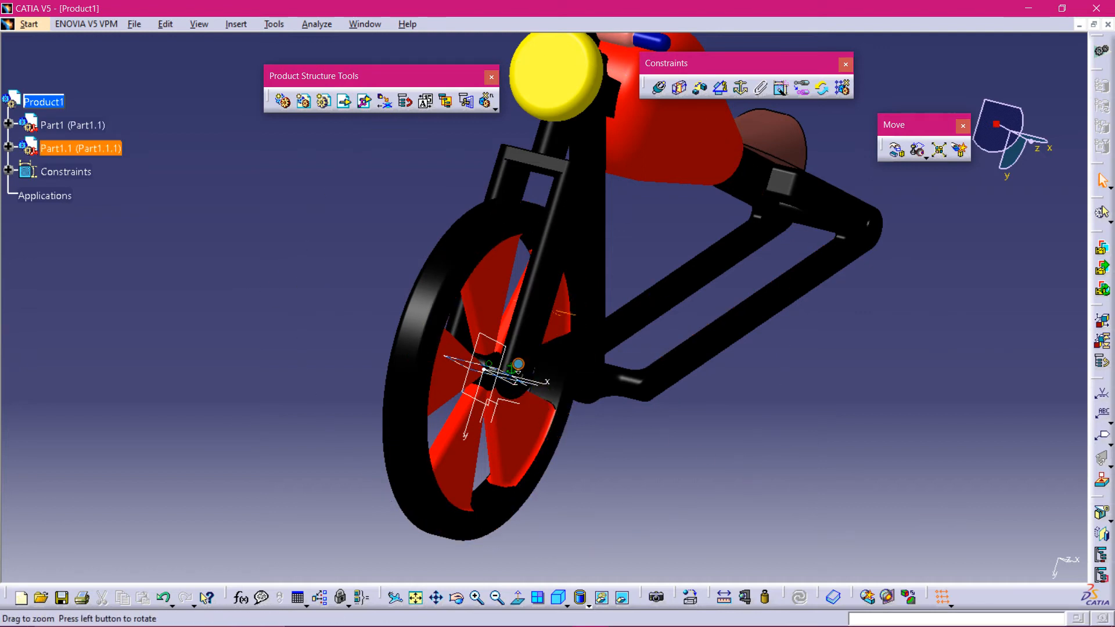
Move the front wheel along the X axis away from the fork with Manipulation, without respecting constraints
{"action": "middle_click_drag", "start_coordinate": [518, 365], "coordinate": [546, 378]}
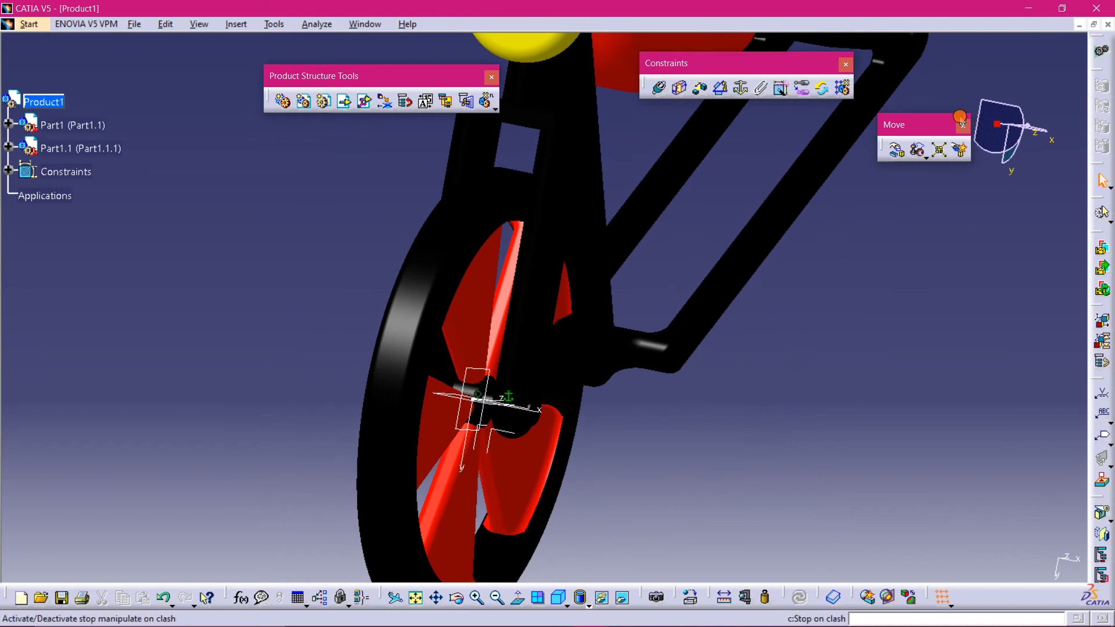
{"action": "left_click", "coordinate": [898, 150]}
{"action": "middle_click_drag", "start_coordinate": [607, 445], "coordinate": [581, 477]}
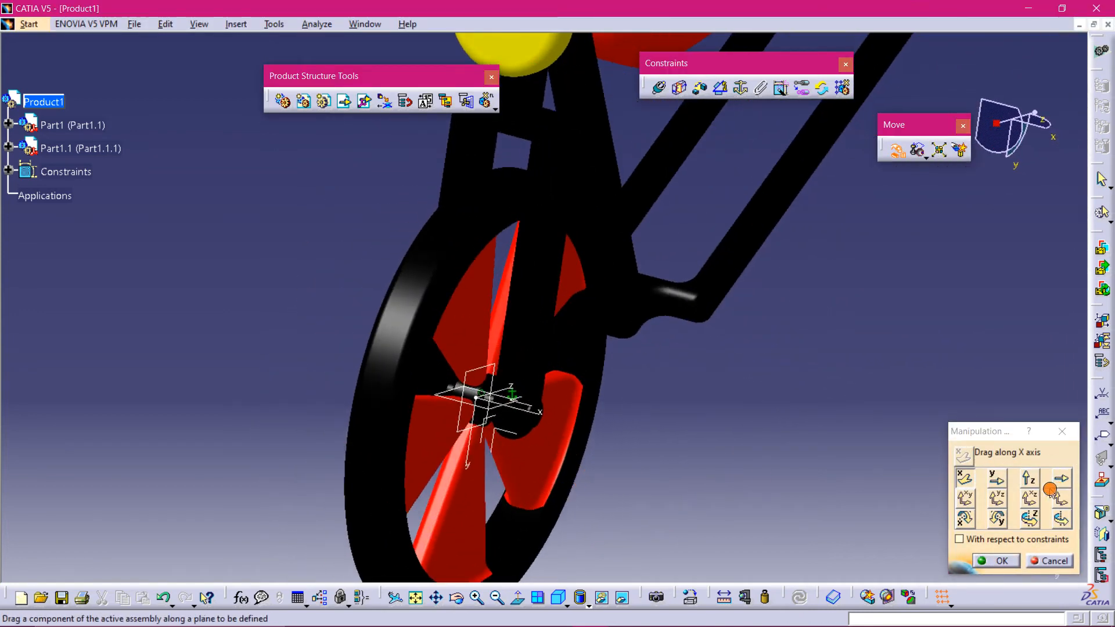
{"action": "left_click_drag", "start_coordinate": [476, 427], "coordinate": [99, 266]}
{"action": "middle_click_drag", "start_coordinate": [401, 527], "coordinate": [391, 256]}
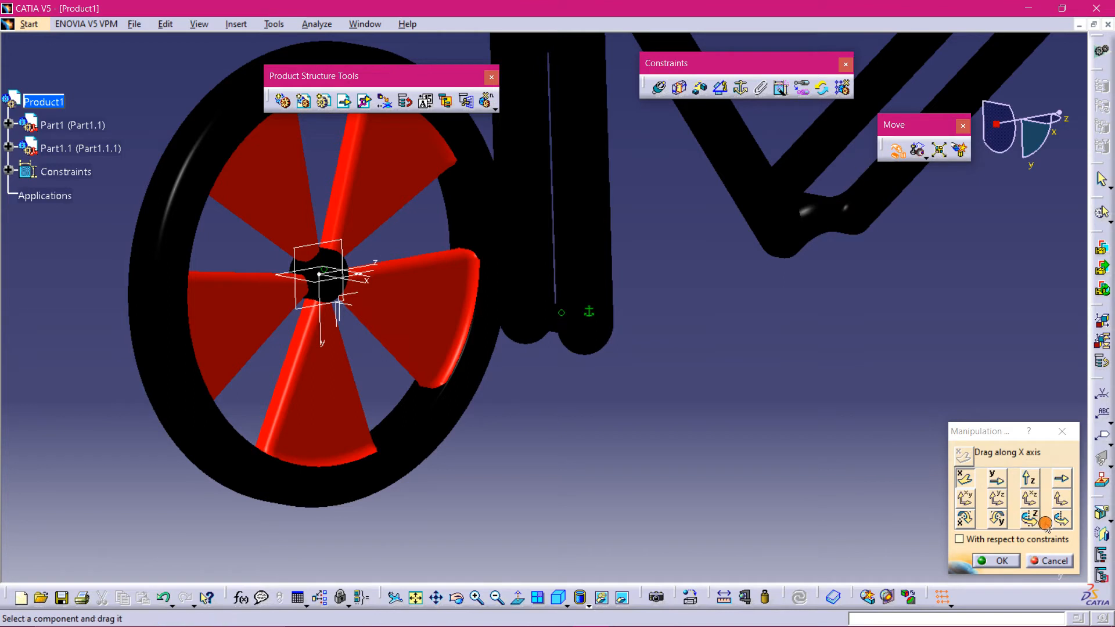
Rotate the front wheel slightly around the X axis and accept the manipulation
{"action": "left_click", "coordinate": [974, 525]}
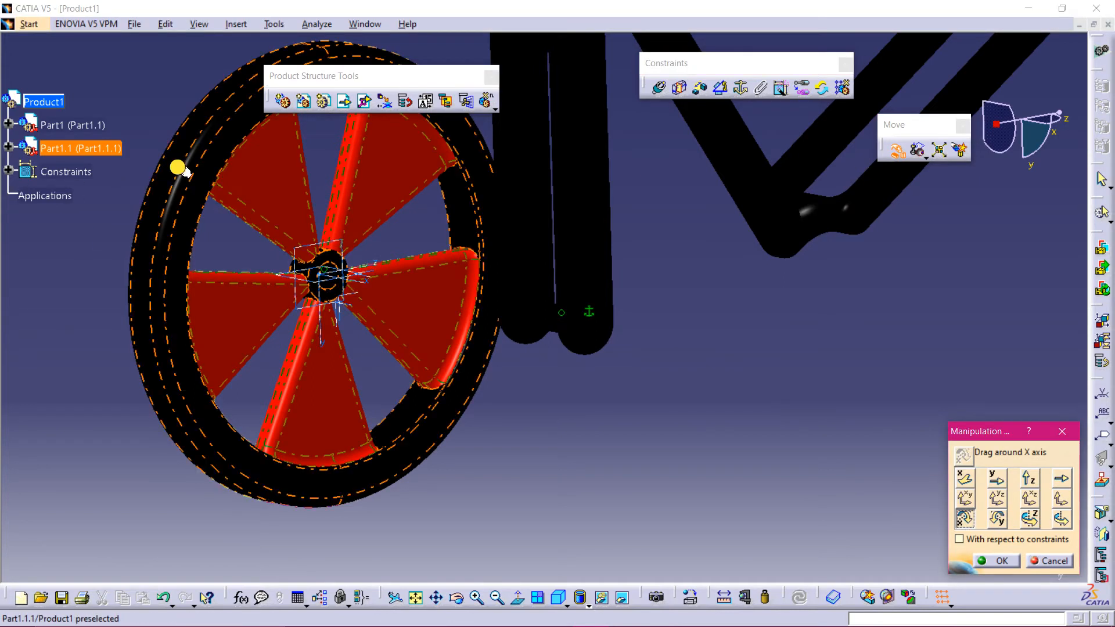
{"action": "left_click_drag", "start_coordinate": [179, 167], "coordinate": [186, 319]}
{"action": "left_click", "coordinate": [1016, 570]}
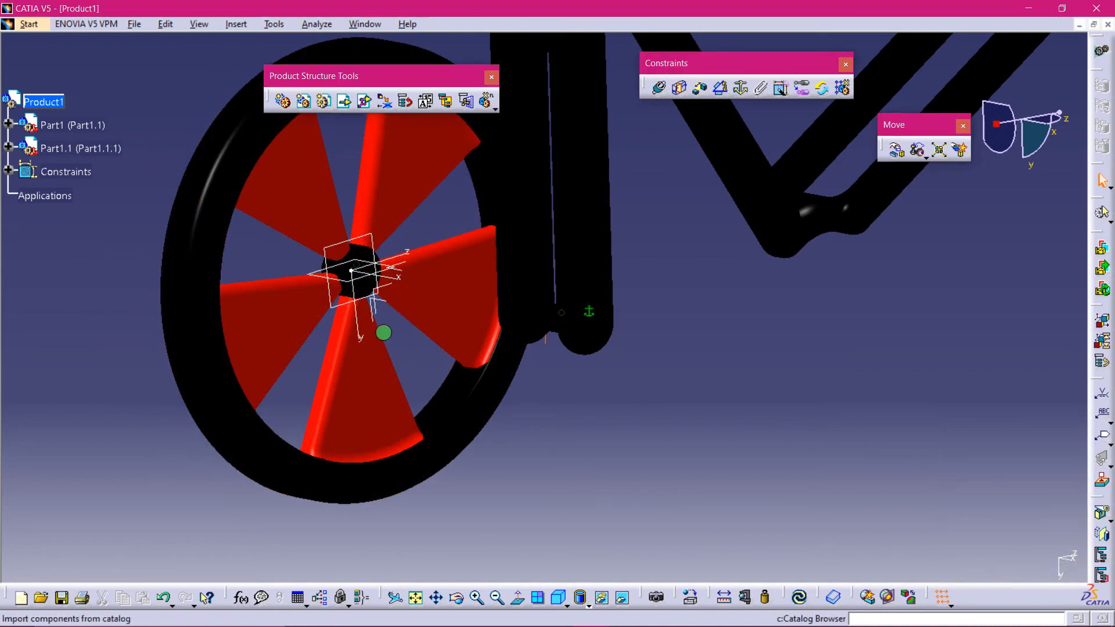
Apply a 0-degree Angle constraint between a plane of the front wheel and the flat face atop the front fork, and update the assembly
{"action": "middle_click_drag", "start_coordinate": [384, 333], "coordinate": [362, 401]}
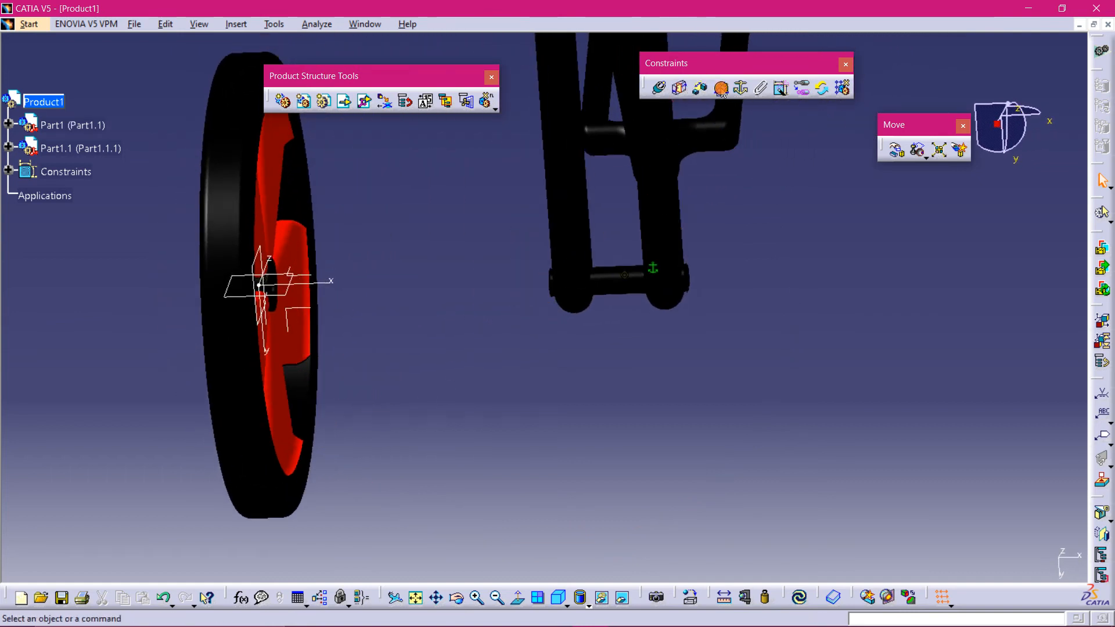
{"action": "left_click", "coordinate": [721, 88]}
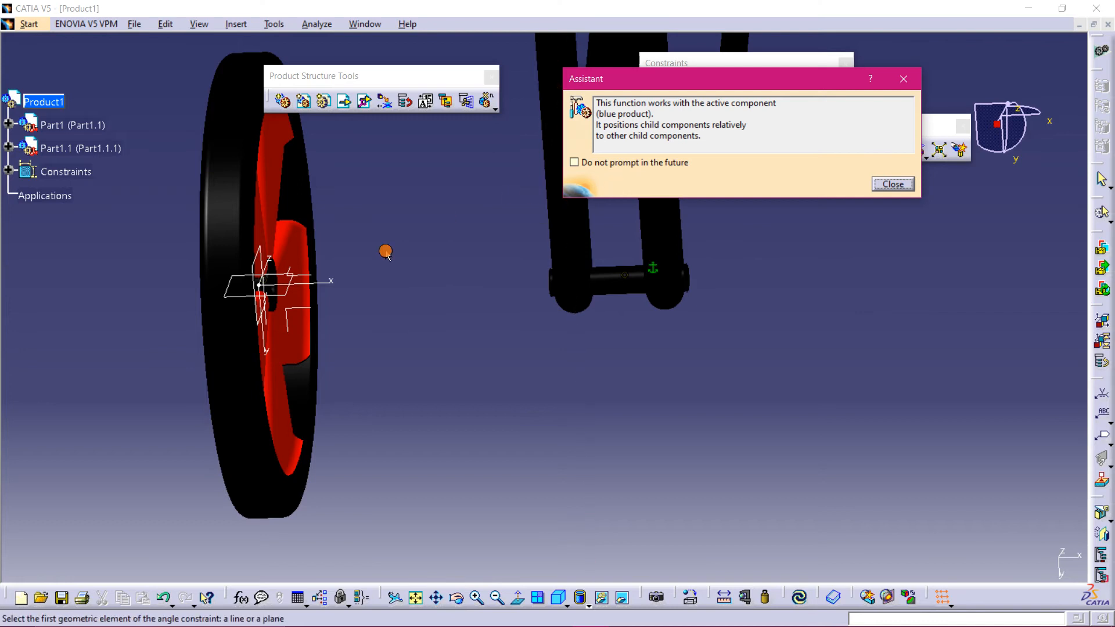
{"action": "left_click", "coordinate": [893, 184]}
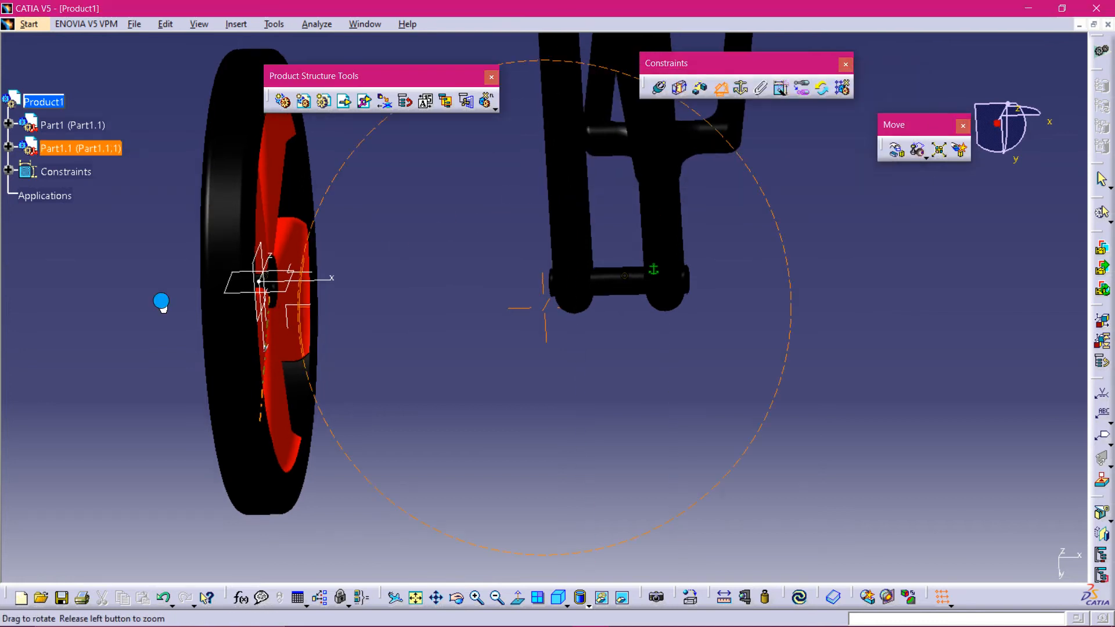
{"action": "middle_click_drag", "start_coordinate": [24, 303], "coordinate": [283, 370]}
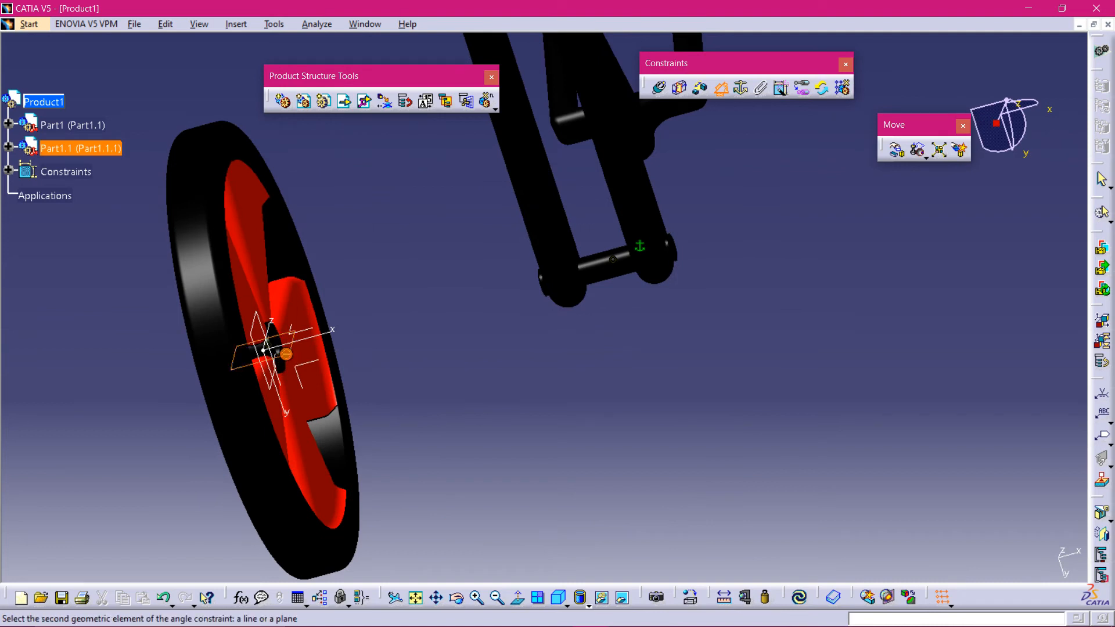
{"action": "middle_click_drag", "start_coordinate": [408, 566], "coordinate": [505, 166]}
{"action": "left_click", "coordinate": [465, 168]}
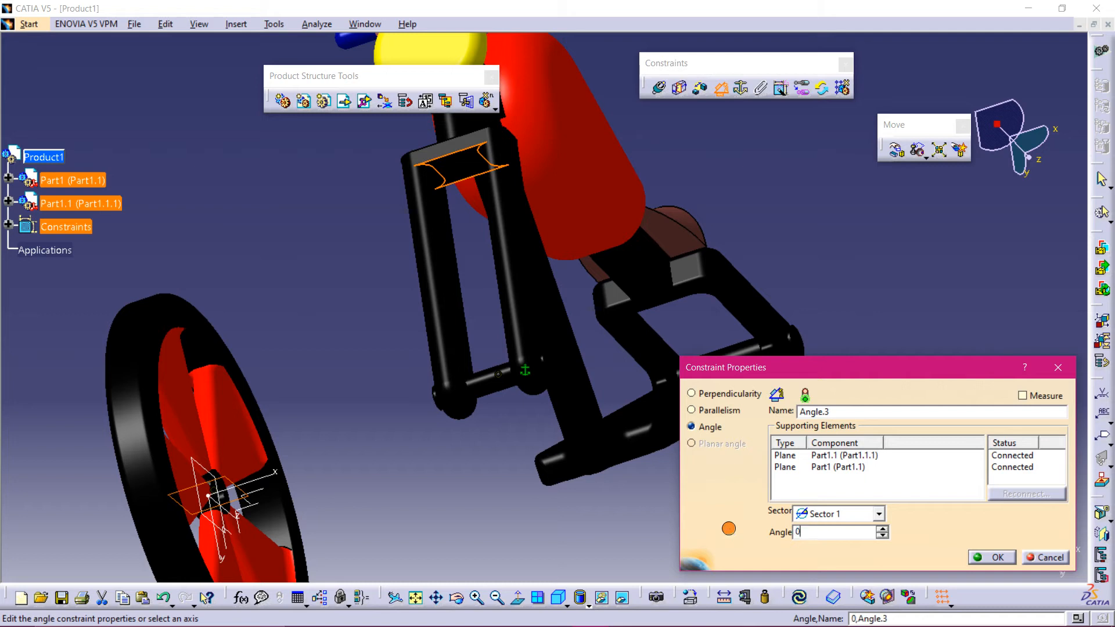
{"action": "left_click", "coordinate": [990, 558]}
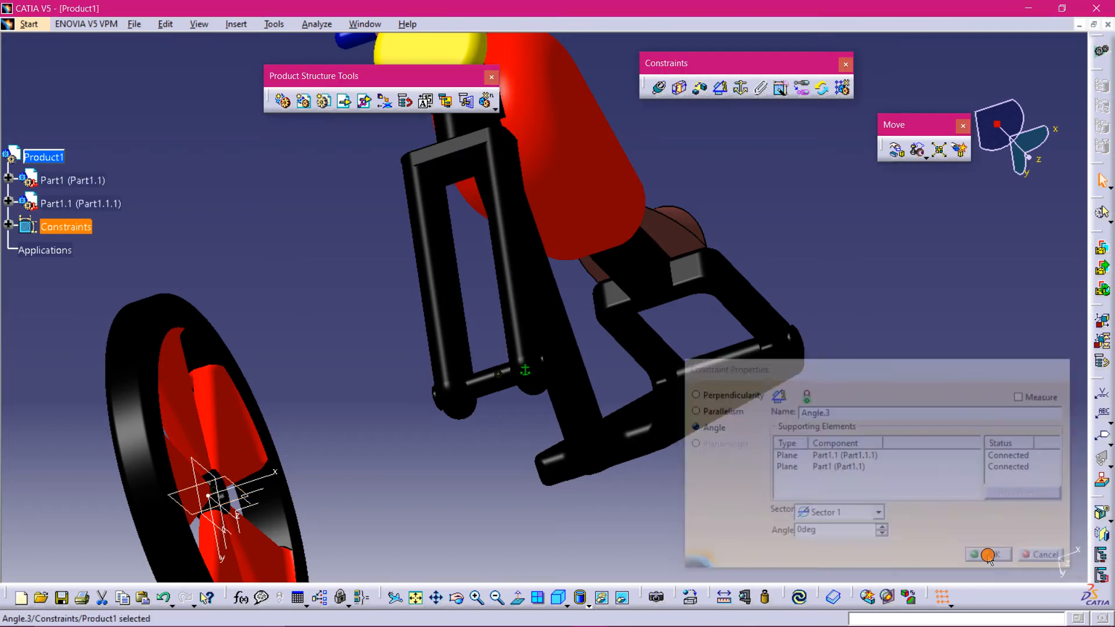
{"action": "middle_click_drag", "start_coordinate": [804, 338], "coordinate": [664, 277]}
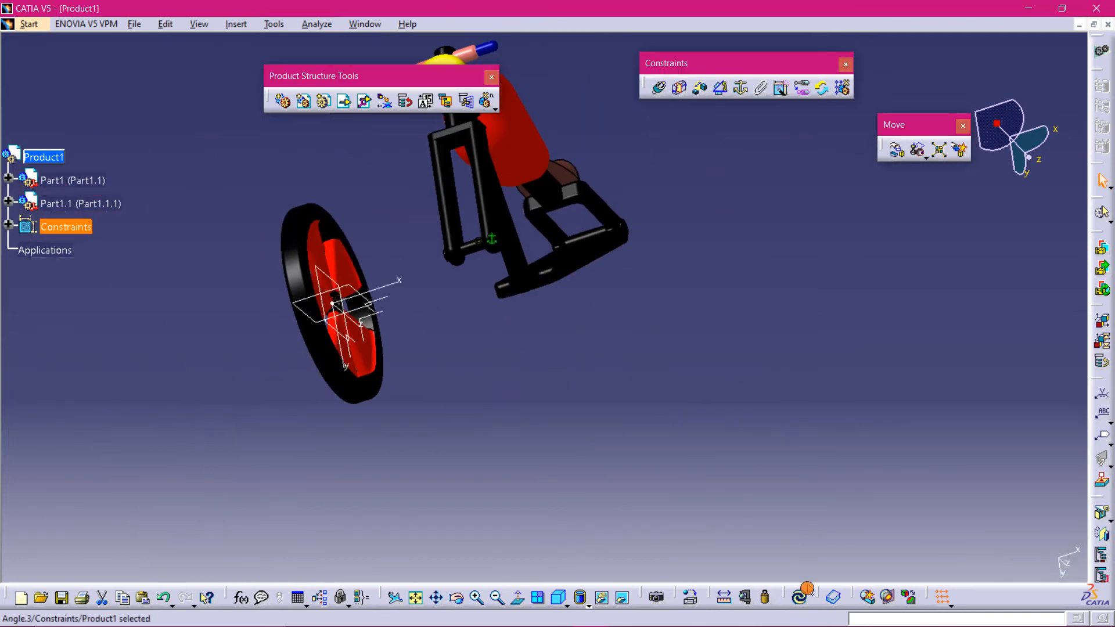
{"action": "left_click", "coordinate": [801, 595]}
{"action": "middle_click_drag", "start_coordinate": [565, 316], "coordinate": [703, 151]}
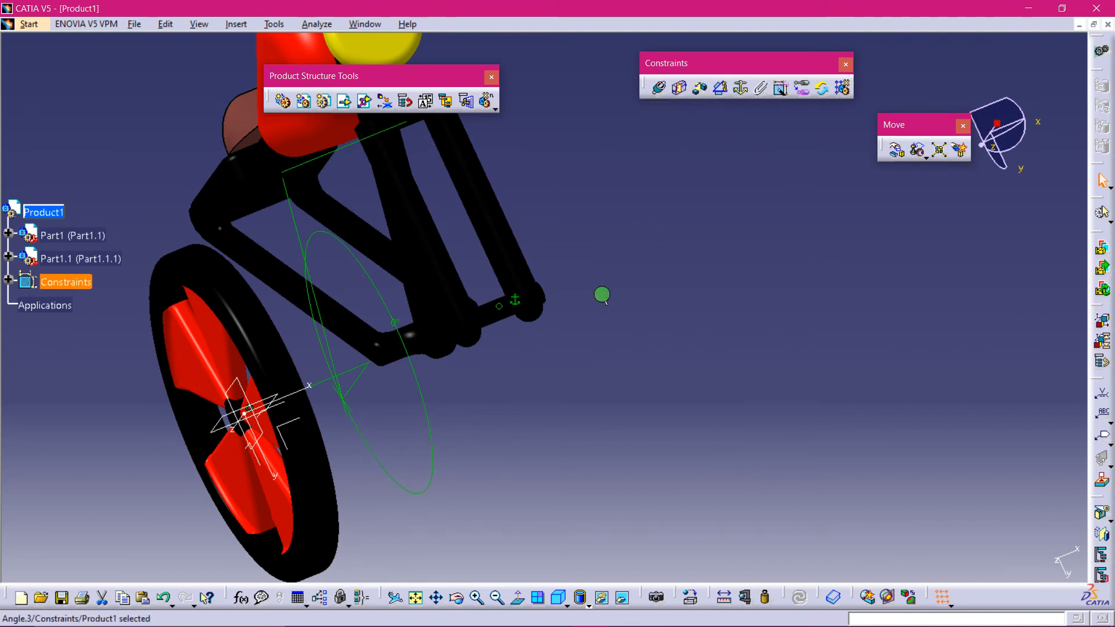
Try a surface Contact constraint between the front wheel's hub bore and the fork's axle cylinder, and undo it
{"action": "mouse_move", "coordinate": [602, 295]}
{"action": "middle_mouse_down"}
{"action": "mouse_move", "coordinate": [597, 261]}
{"action": "mouse_move", "coordinate": [498, 289]}
{"action": "mouse_move", "coordinate": [371, 438]}
{"action": "mouse_move", "coordinate": [448, 256]}
{"action": "mouse_move", "coordinate": [647, 242]}
{"action": "mouse_move", "coordinate": [759, 271]}
{"action": "mouse_move", "coordinate": [690, 308]}
{"action": "mouse_move", "coordinate": [404, 335]}
{"action": "middle_mouse_up"}
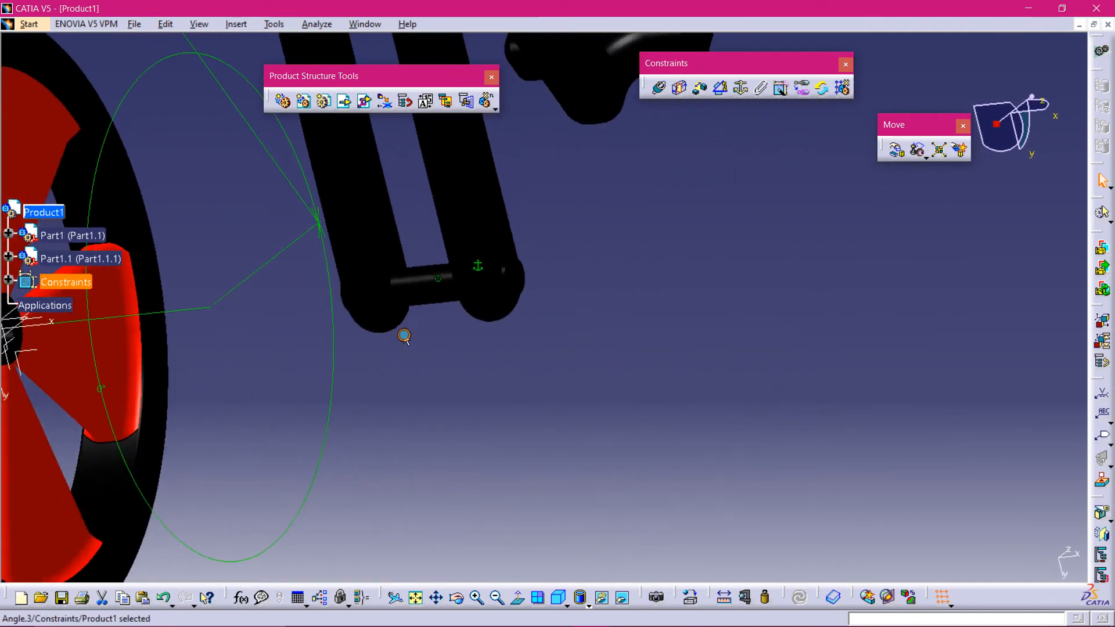
{"action": "middle_click_drag", "start_coordinate": [434, 293], "coordinate": [722, 244]}
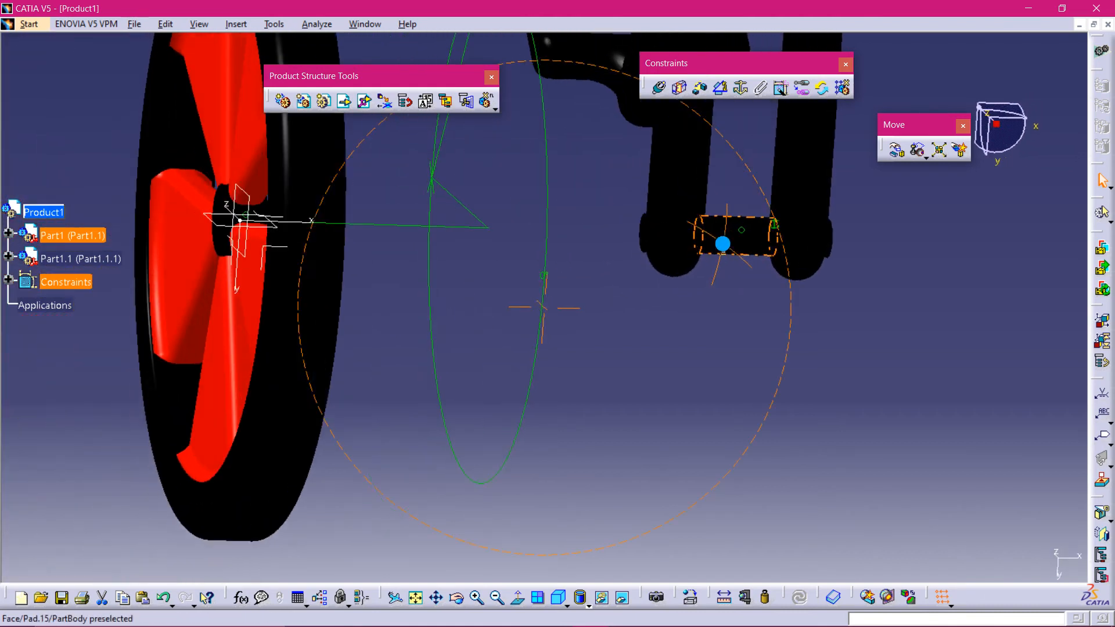
{"action": "middle_click_drag", "start_coordinate": [256, 233], "coordinate": [664, 304]}
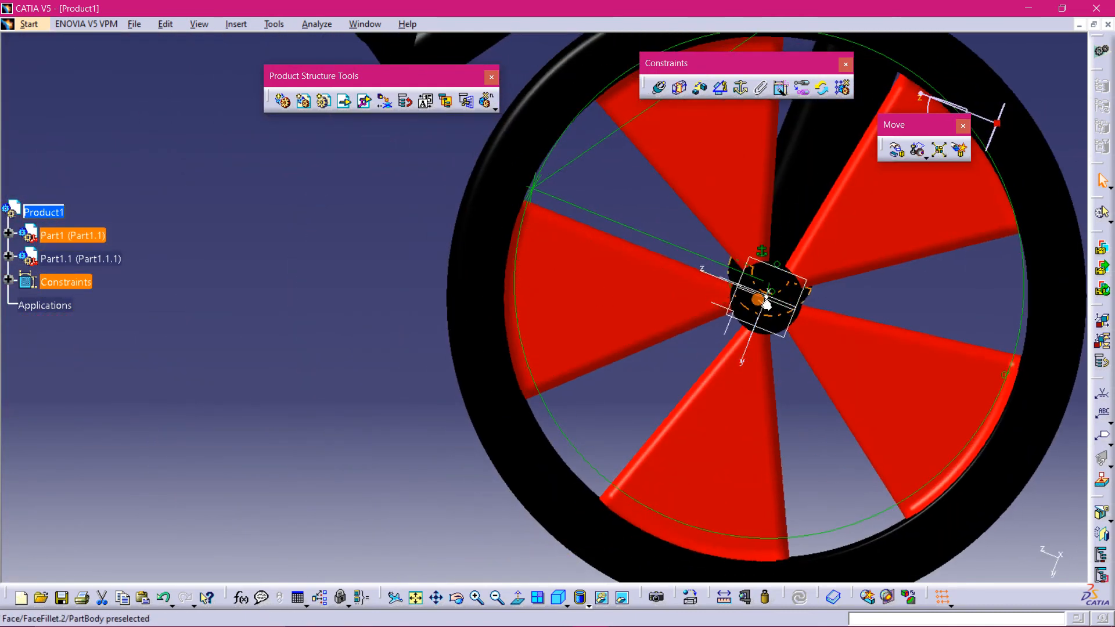
{"action": "middle_click_drag", "start_coordinate": [754, 301], "coordinate": [697, 253]}
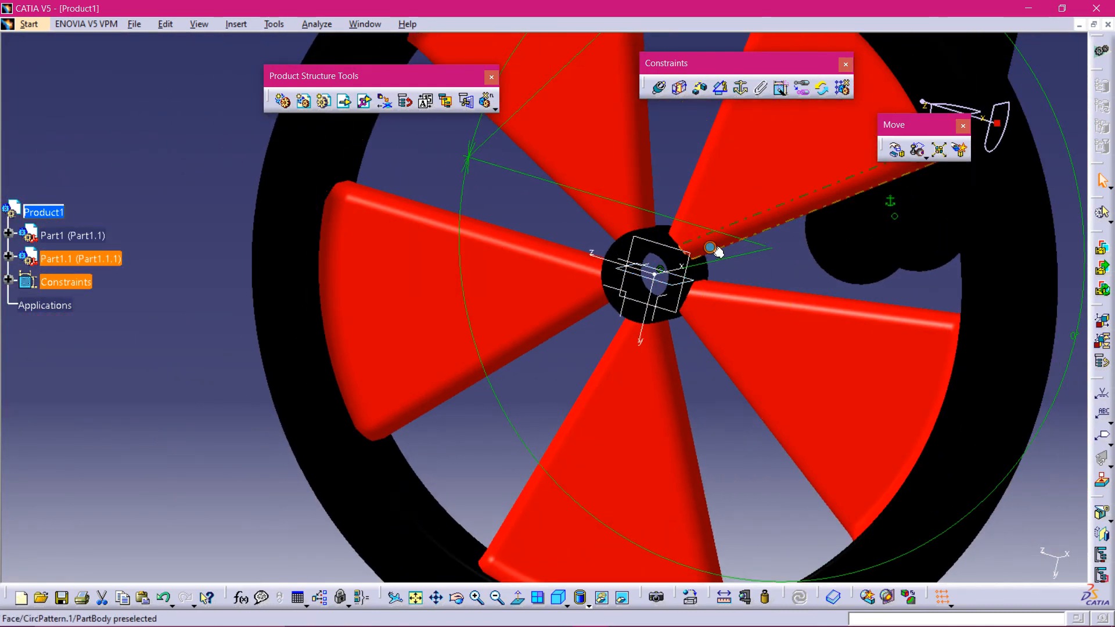
{"action": "left_click", "coordinate": [678, 90]}
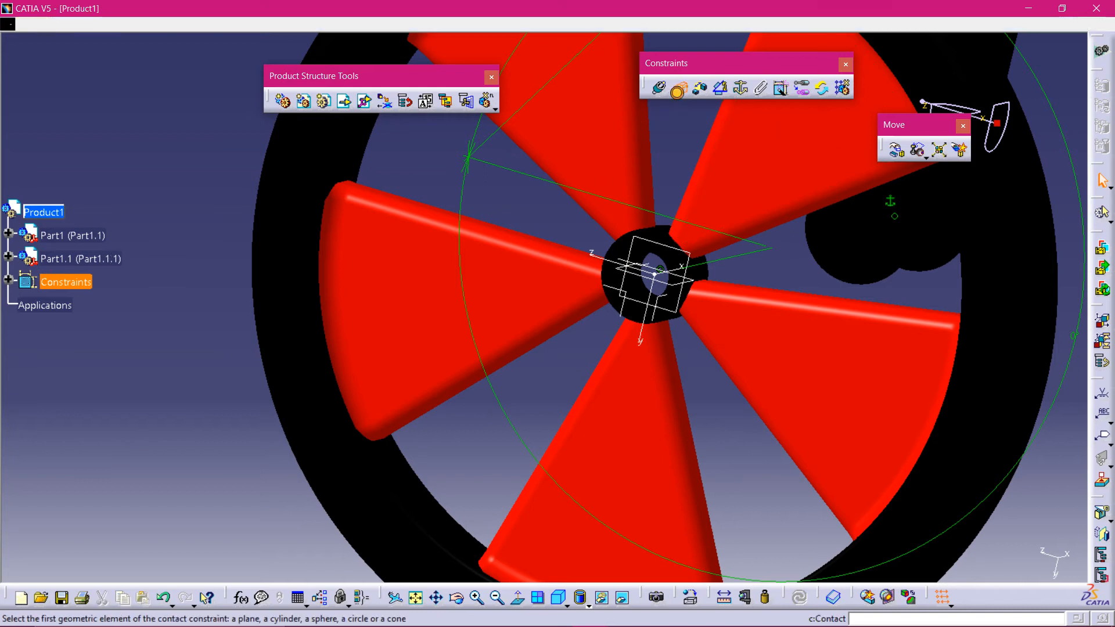
{"action": "left_click", "coordinate": [893, 183]}
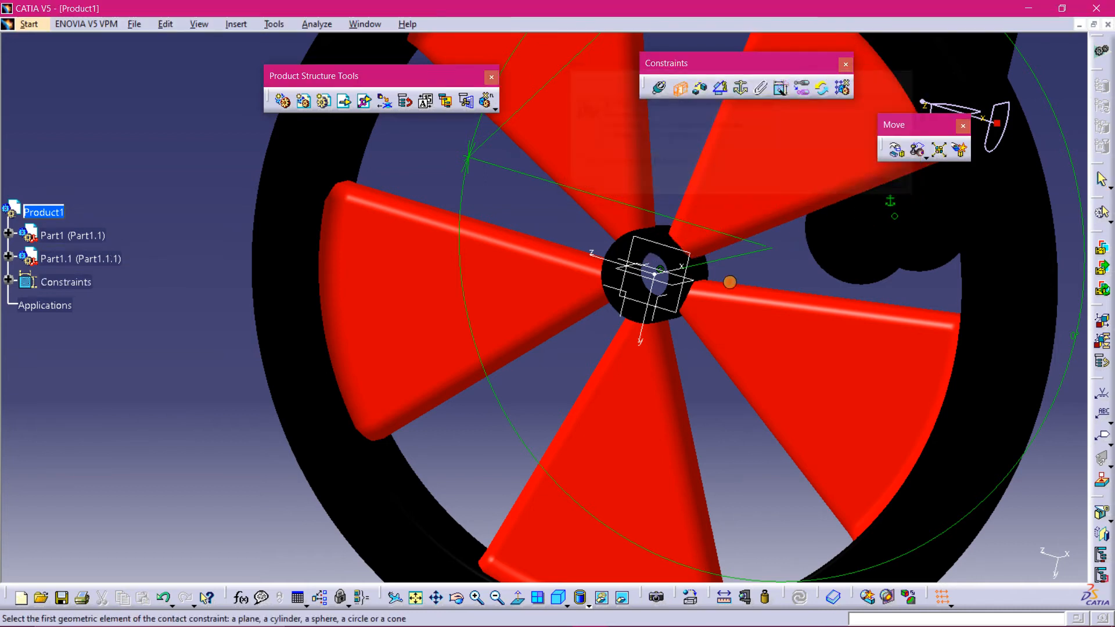
{"action": "middle_click_drag", "start_coordinate": [757, 279], "coordinate": [569, 319]}
{"action": "left_click", "coordinate": [715, 252]}
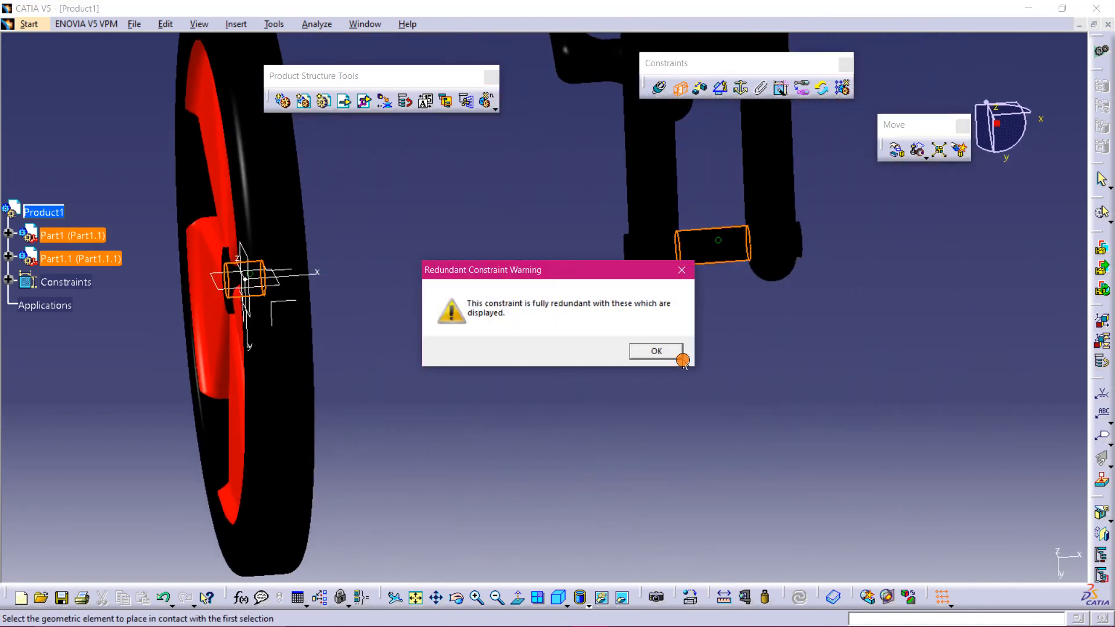
{"action": "left_click", "coordinate": [674, 350]}
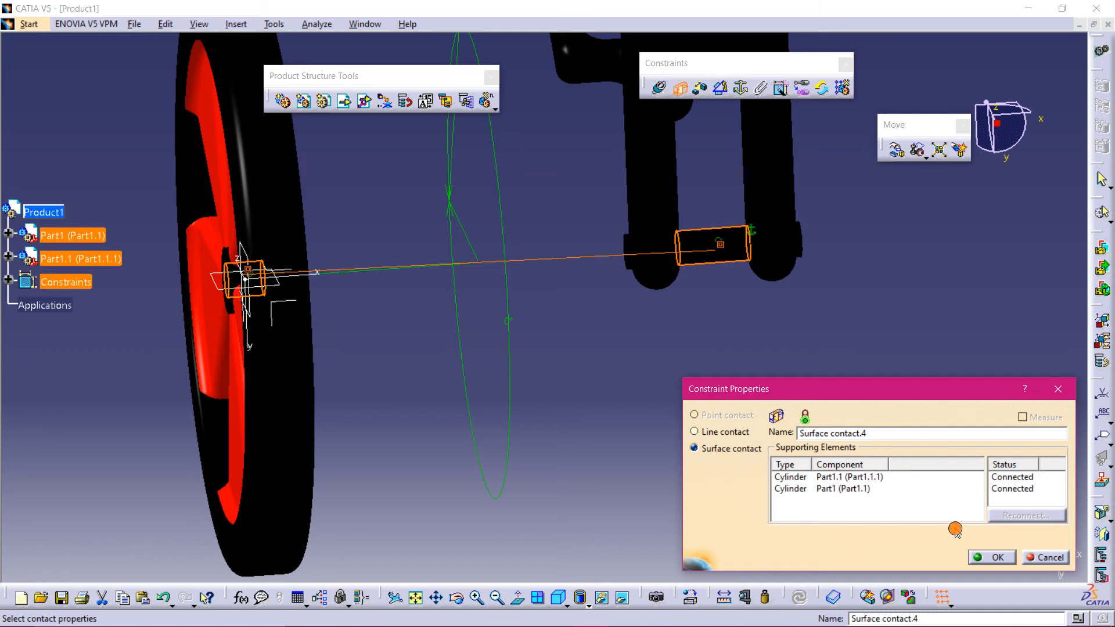
{"action": "left_click", "coordinate": [988, 558]}
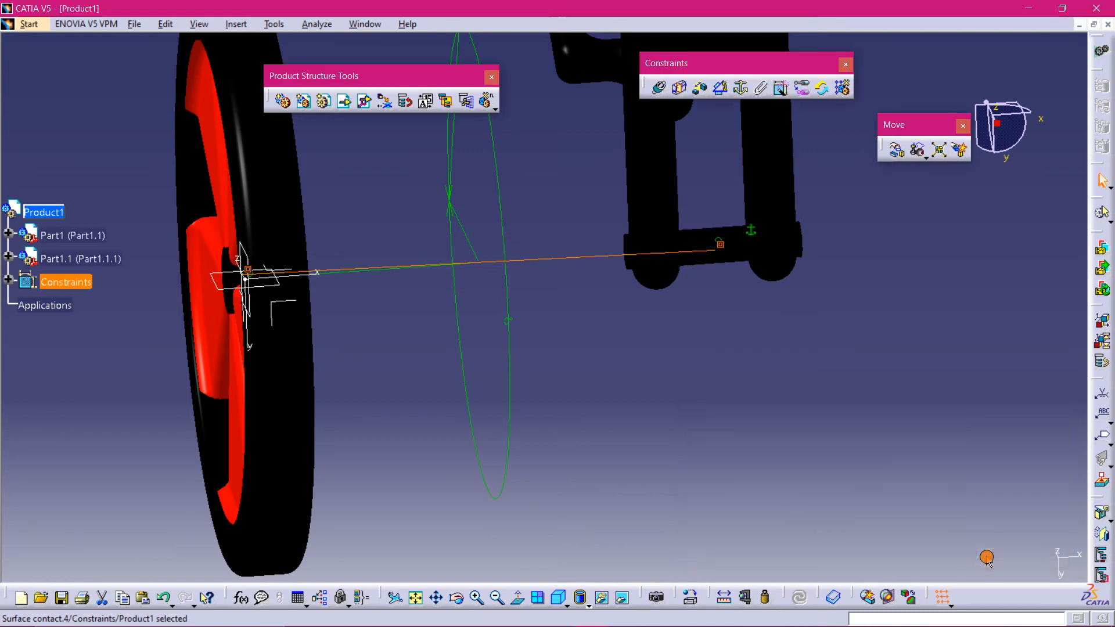
{"action": "key", "text": "ctrl+z"}
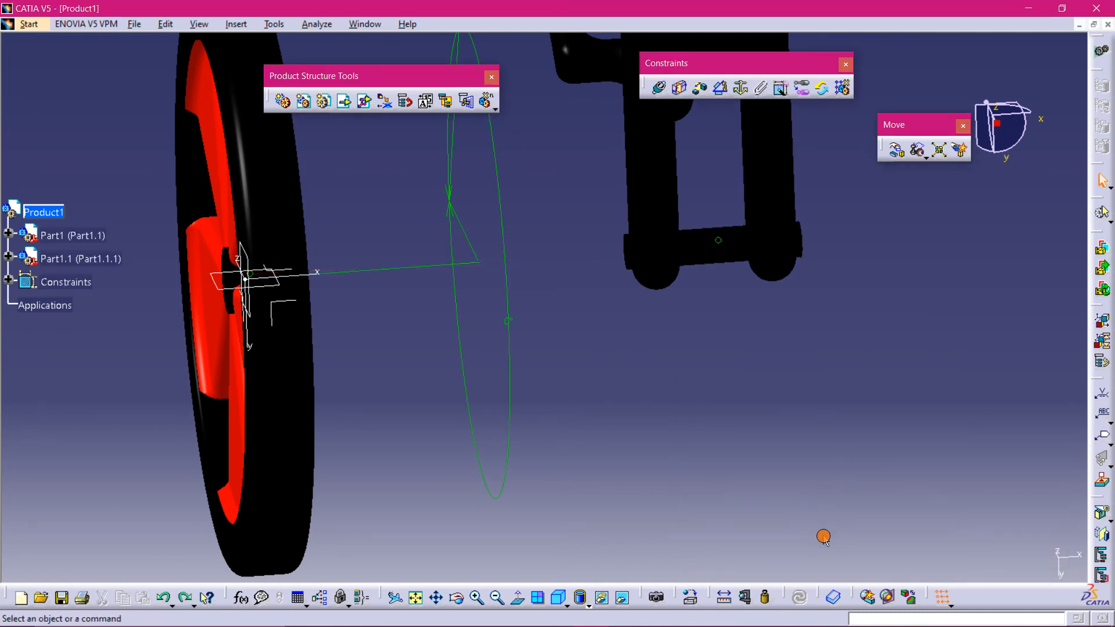
Start an Offset constraint with the front wheel hub's side face as the first element and bring the fork legs into close view
{"action": "middle_click_drag", "start_coordinate": [705, 445], "coordinate": [614, 424]}
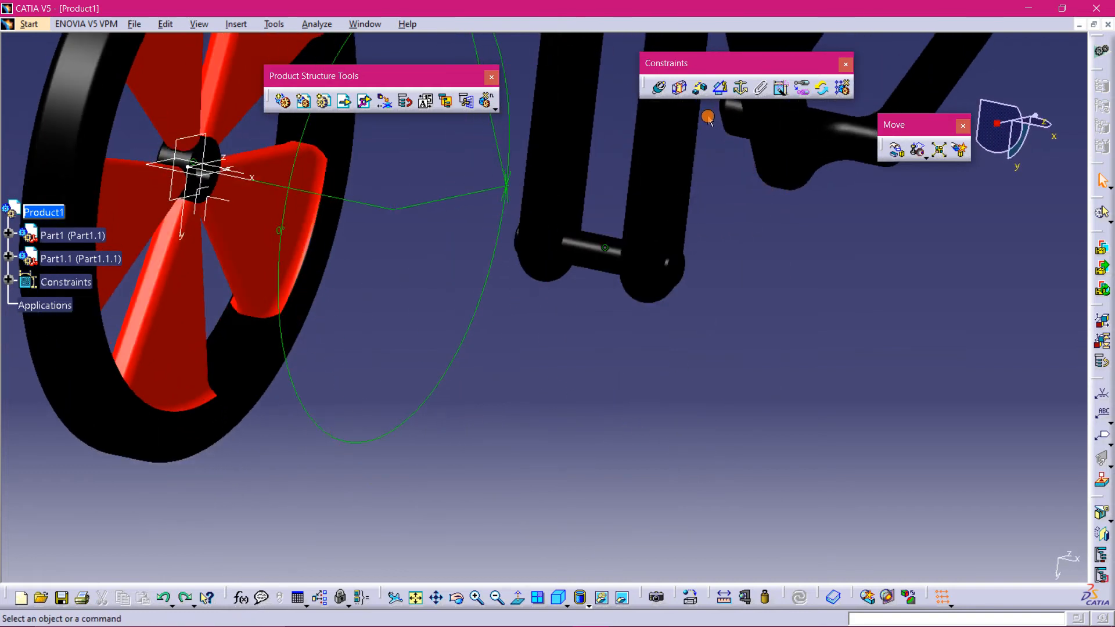
{"action": "left_click", "coordinate": [703, 90]}
{"action": "left_click", "coordinate": [886, 190]}
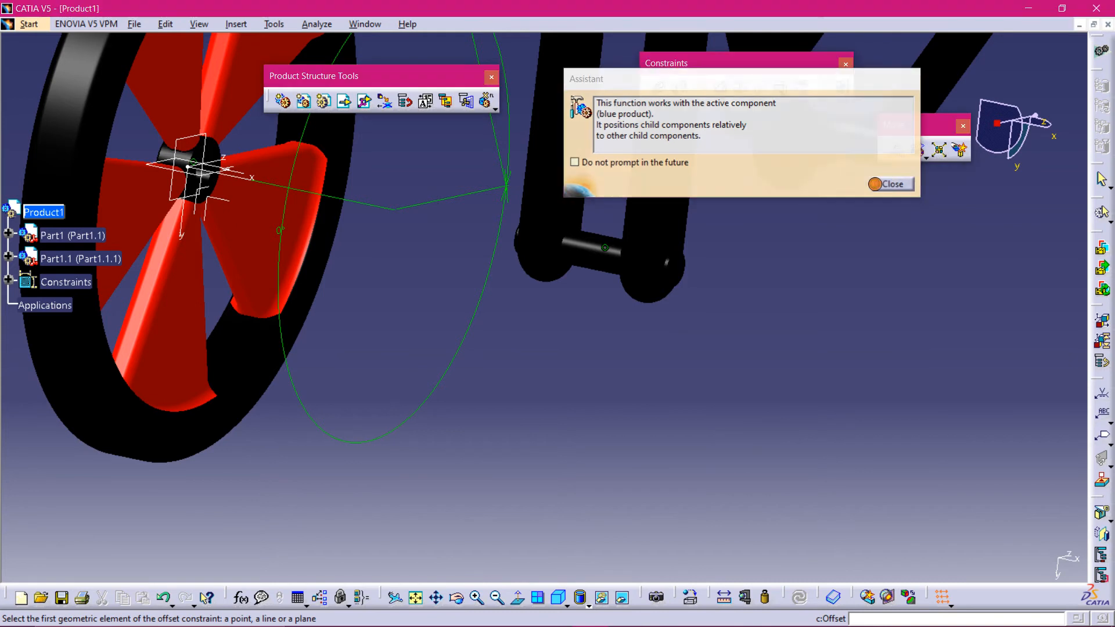
{"action": "left_click", "coordinate": [221, 154]}
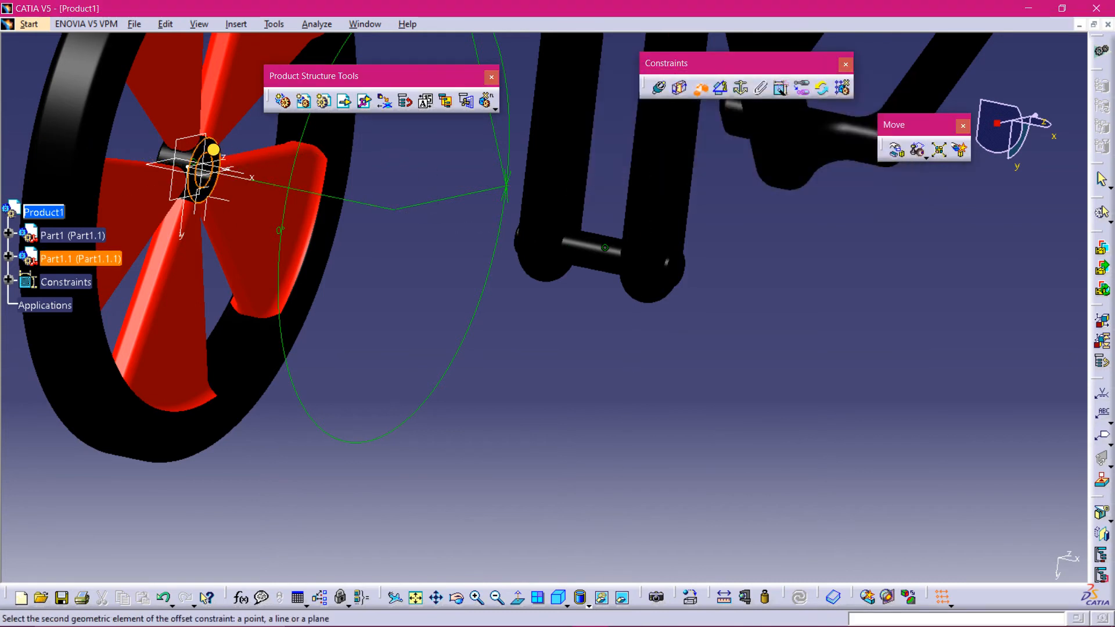
{"action": "middle_click_drag", "start_coordinate": [455, 321], "coordinate": [804, 316]}
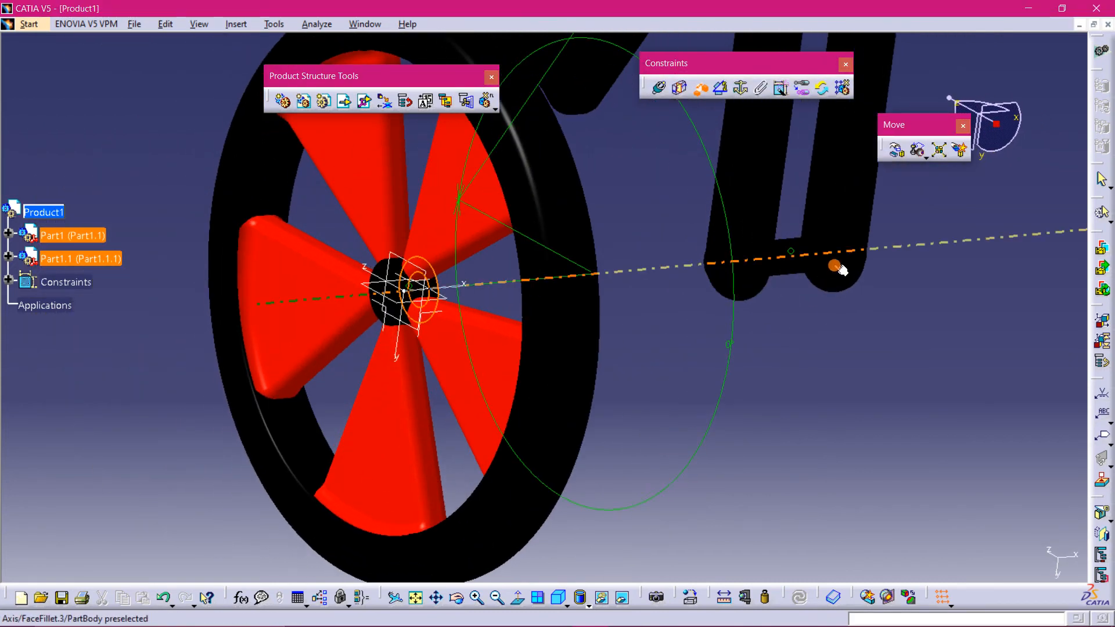
{"action": "middle_click_drag", "start_coordinate": [837, 236], "coordinate": [671, 360]}
{"action": "mouse_move", "coordinate": [654, 620]}
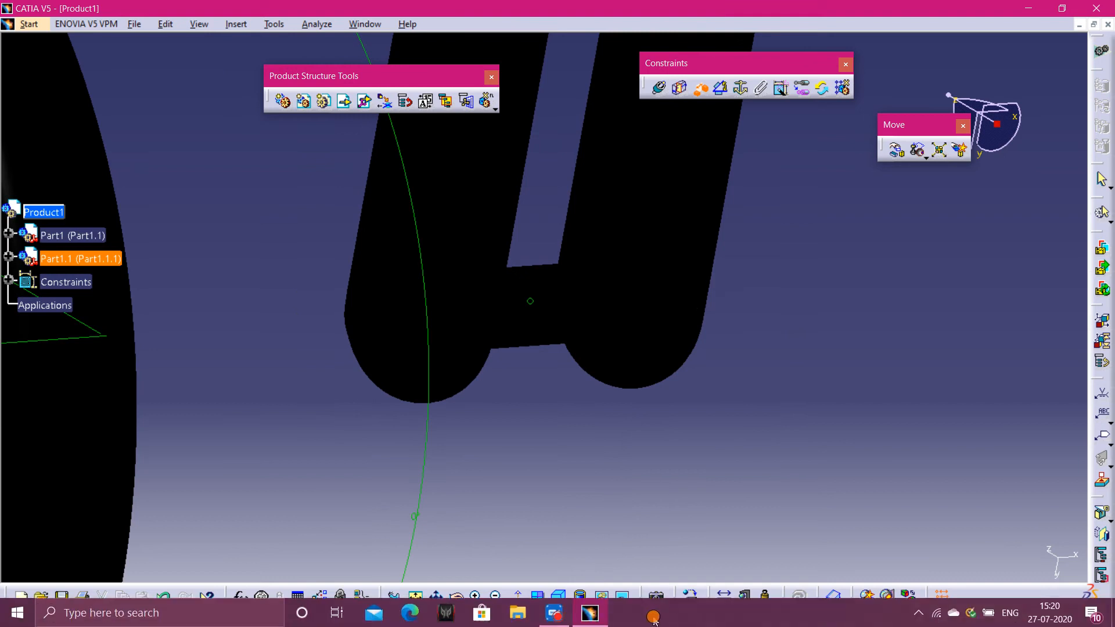
{"action": "left_click", "coordinate": [559, 618]}
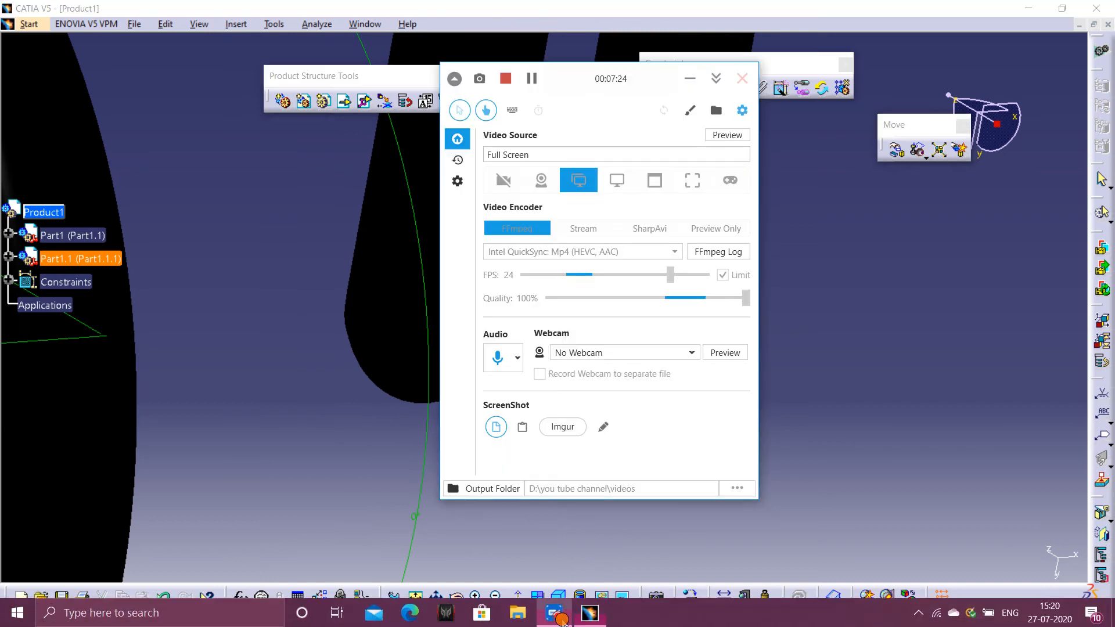
{"action": "left_click", "coordinate": [532, 78]}
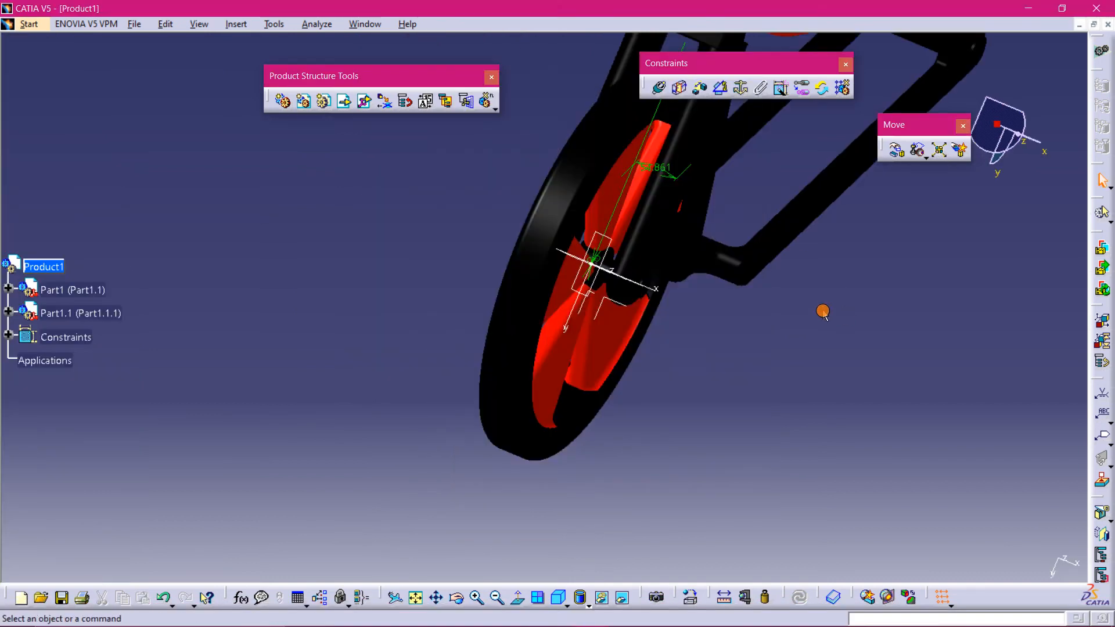
Inspect the front wheel's fit in the fork and check Product1's constraints analysis, including its degrees of freedom
{"action": "middle_click_drag", "start_coordinate": [821, 312], "coordinate": [593, 215]}
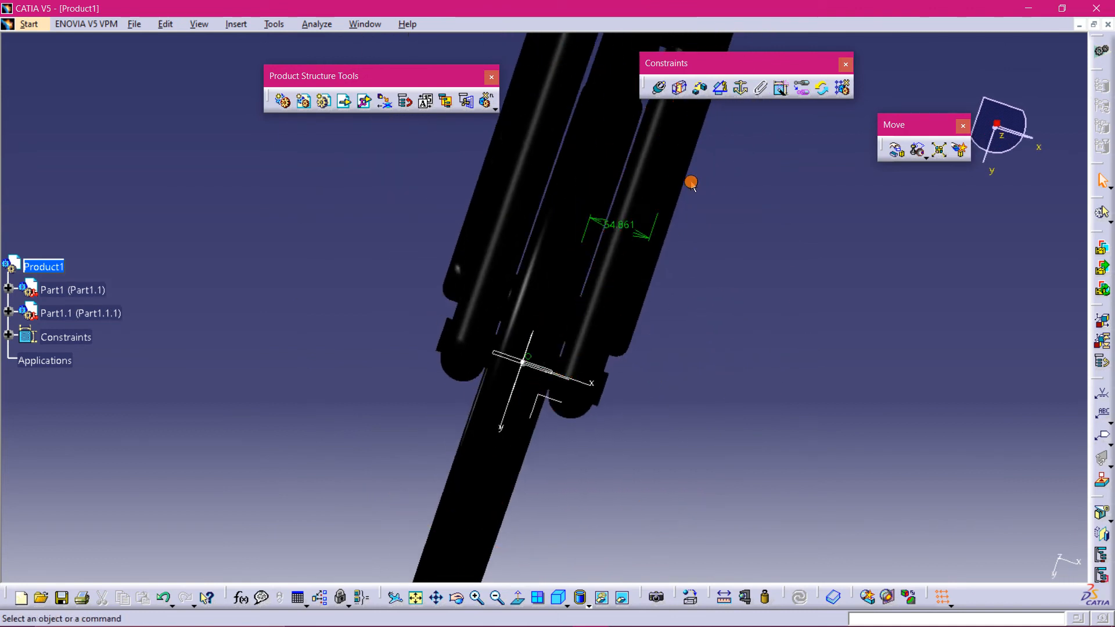
{"action": "middle_click_drag", "start_coordinate": [702, 399], "coordinate": [545, 333]}
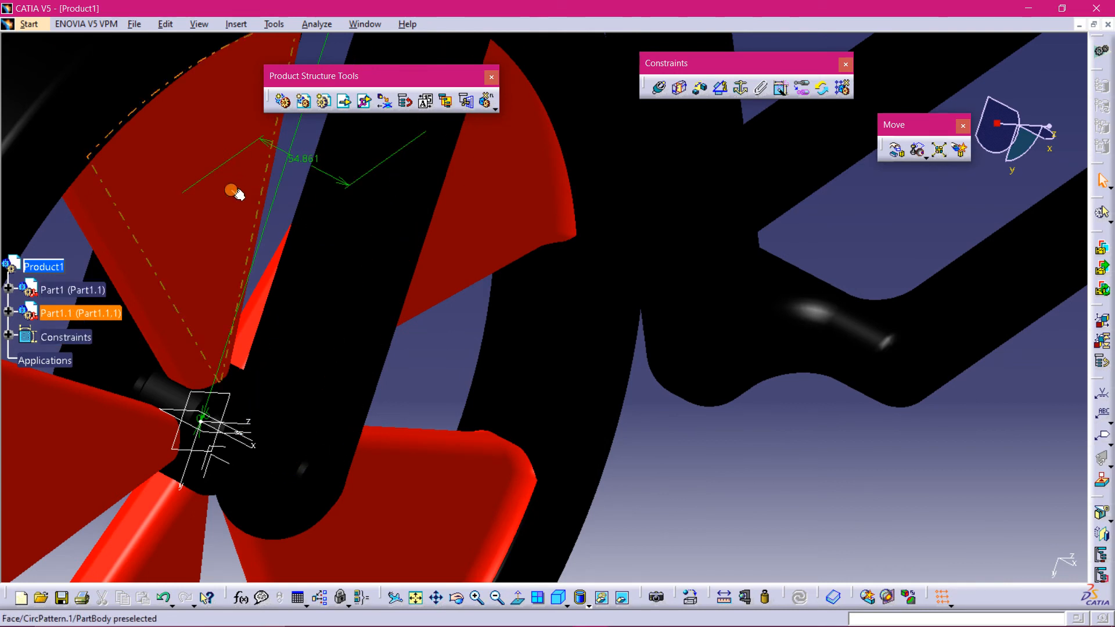
{"action": "middle_click_drag", "start_coordinate": [489, 214], "coordinate": [563, 356]}
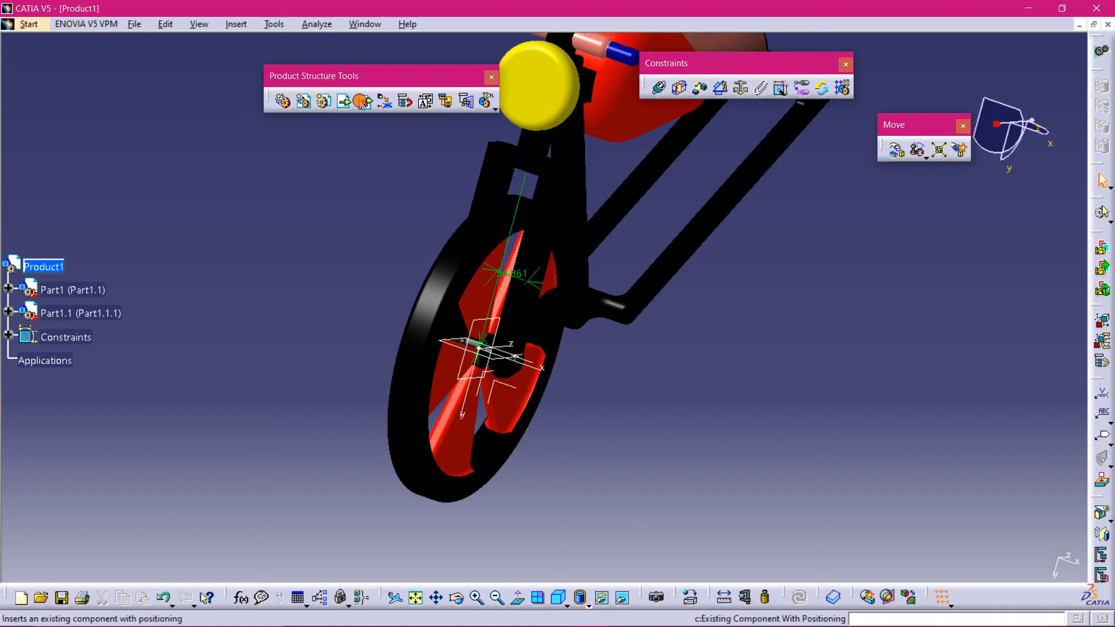
{"action": "left_click", "coordinate": [318, 25]}
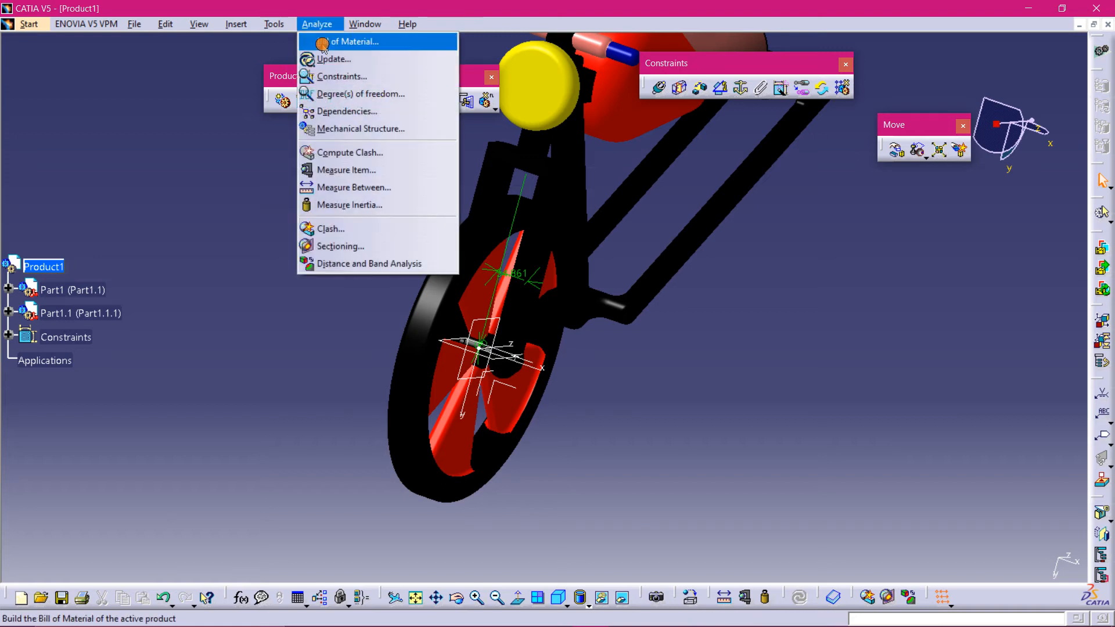
{"action": "left_click", "coordinate": [346, 75]}
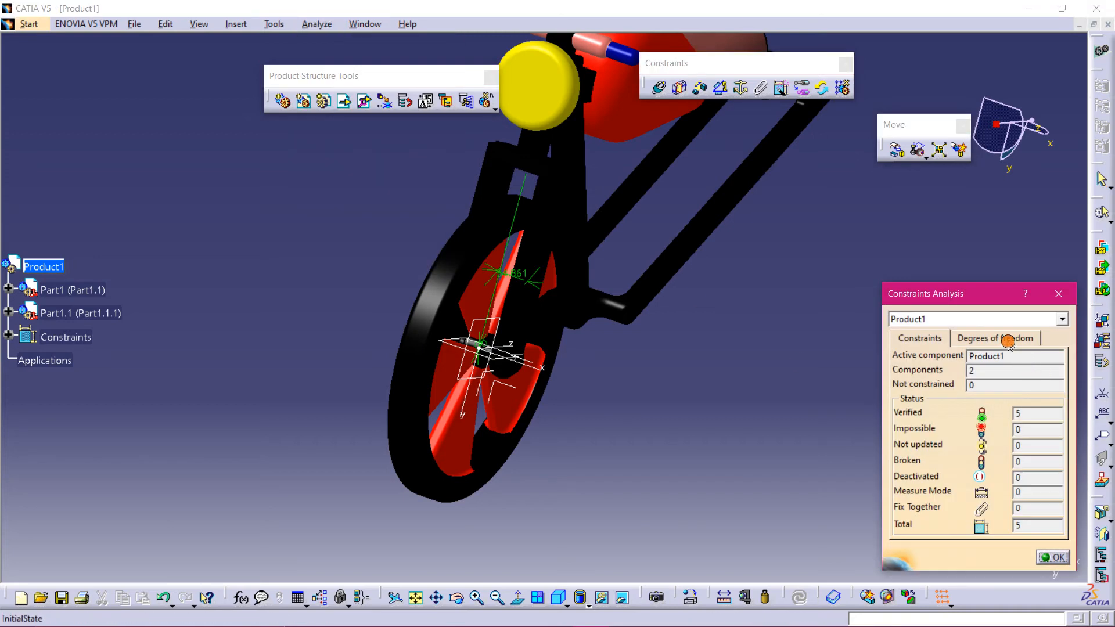
{"action": "left_click", "coordinate": [1008, 341]}
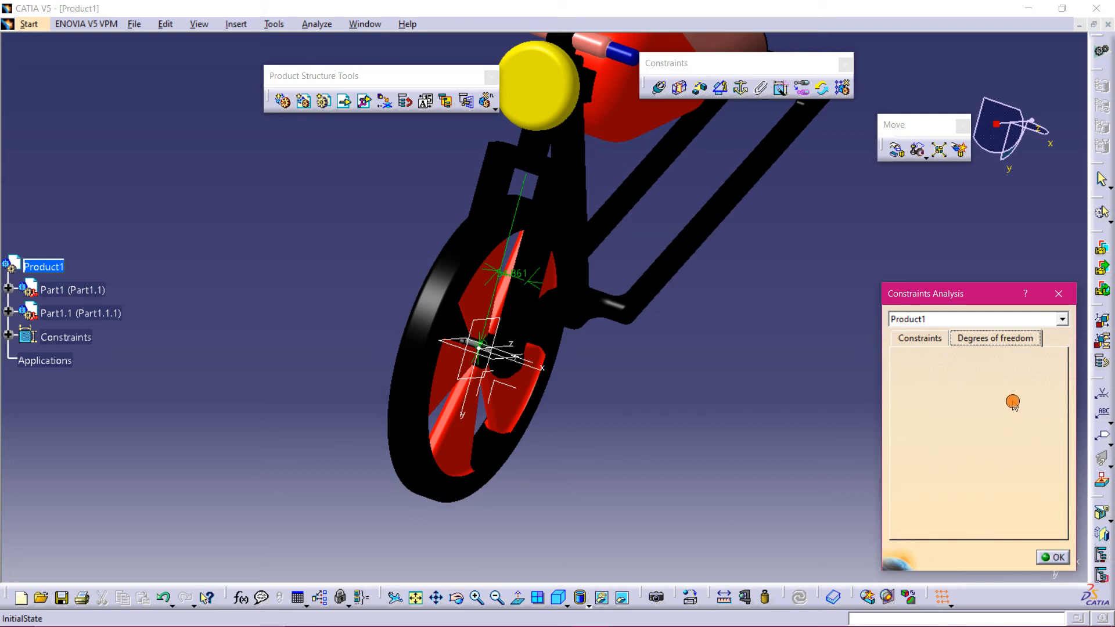
{"action": "left_click", "coordinate": [1066, 292]}
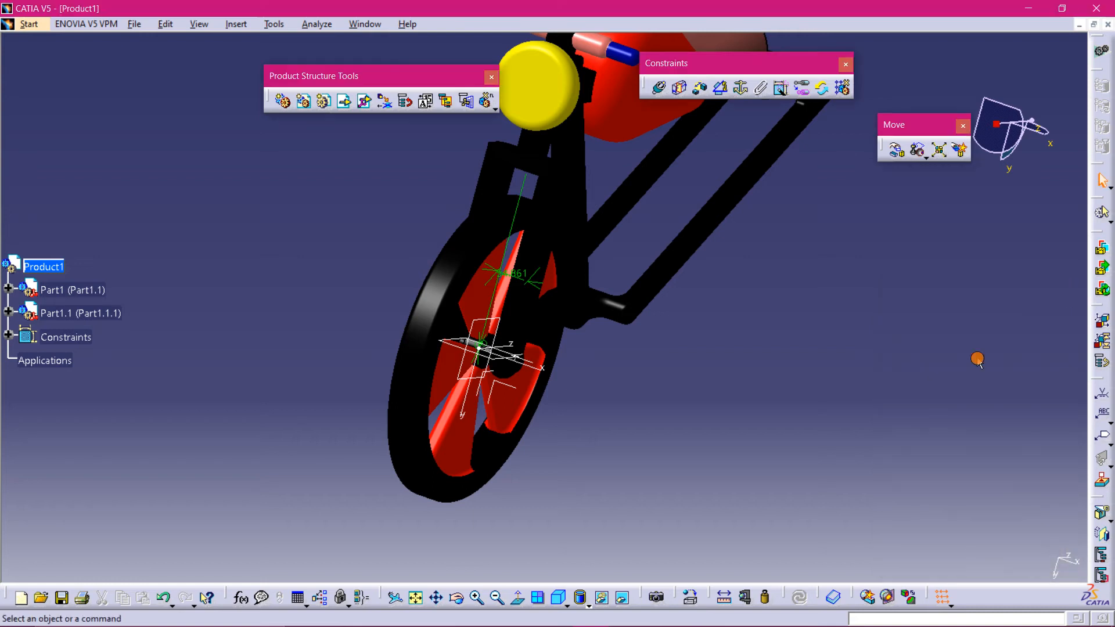
Insert the existing component file "back wheel" into Product1
{"action": "mouse_move", "coordinate": [756, 237]}
{"action": "middle_mouse_down"}
{"action": "mouse_move", "coordinate": [513, 411]}
{"action": "mouse_move", "coordinate": [705, 257]}
{"action": "mouse_move", "coordinate": [646, 214]}
{"action": "mouse_move", "coordinate": [528, 175]}
{"action": "middle_mouse_up"}
{"action": "scroll", "coordinate": [360, 115], "scroll_direction": "down", "scroll_amount": 3}
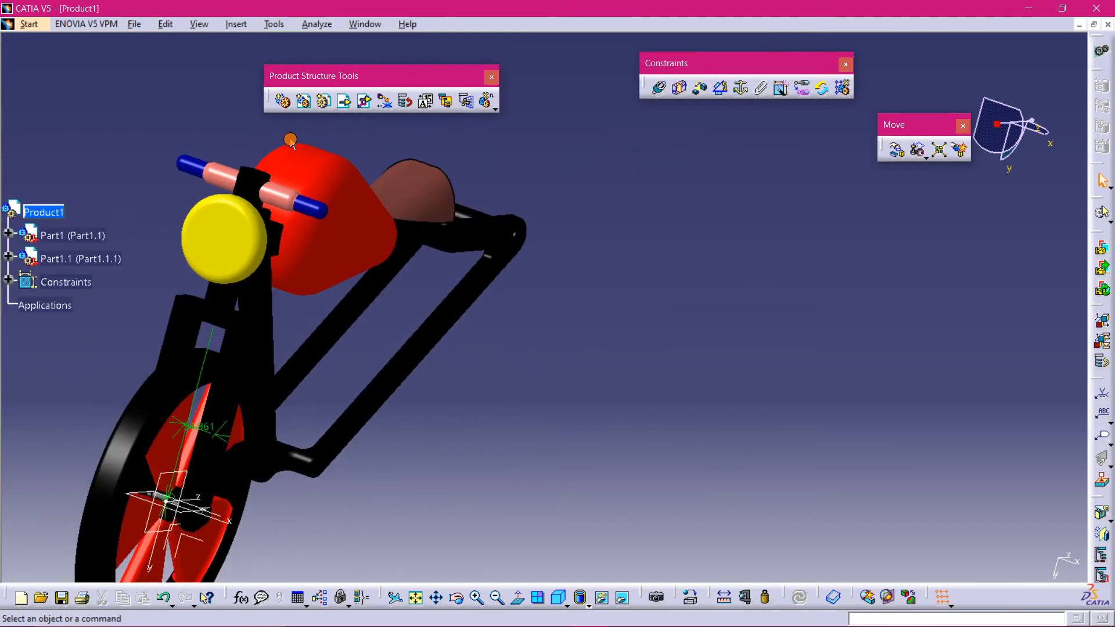
{"action": "left_click", "coordinate": [343, 105]}
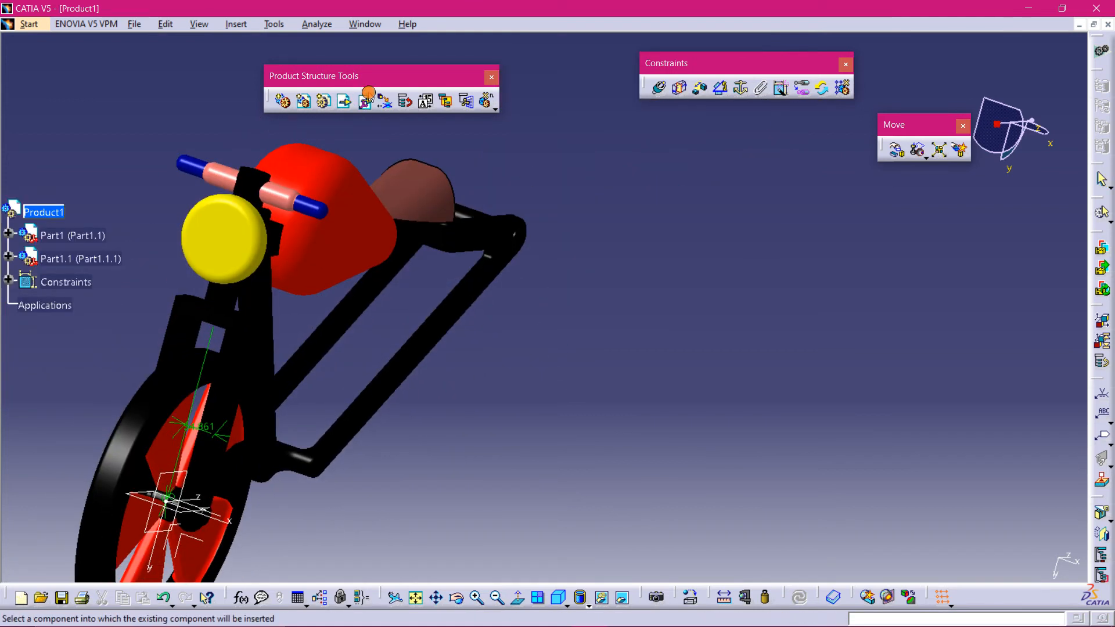
{"action": "left_click", "coordinate": [44, 212]}
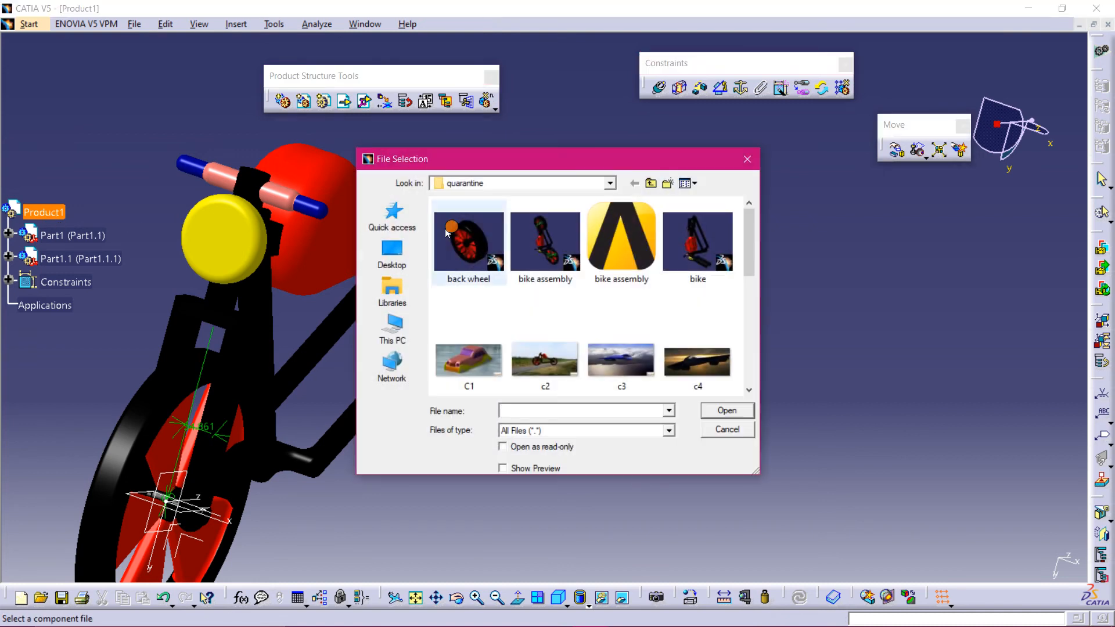
{"action": "left_click", "coordinate": [468, 253]}
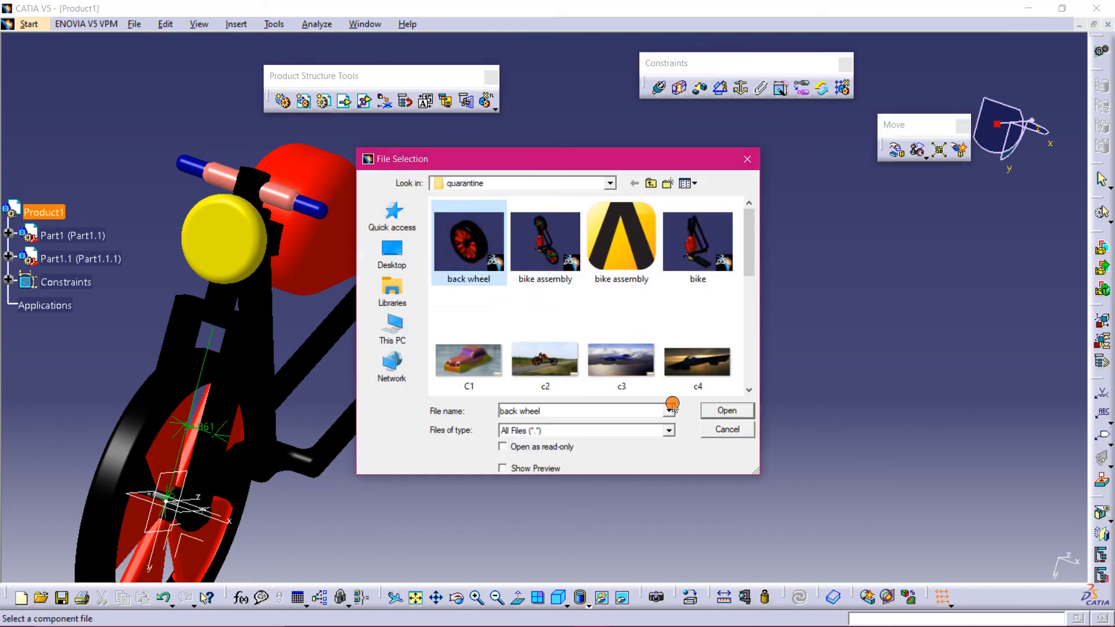
{"action": "left_click", "coordinate": [725, 408]}
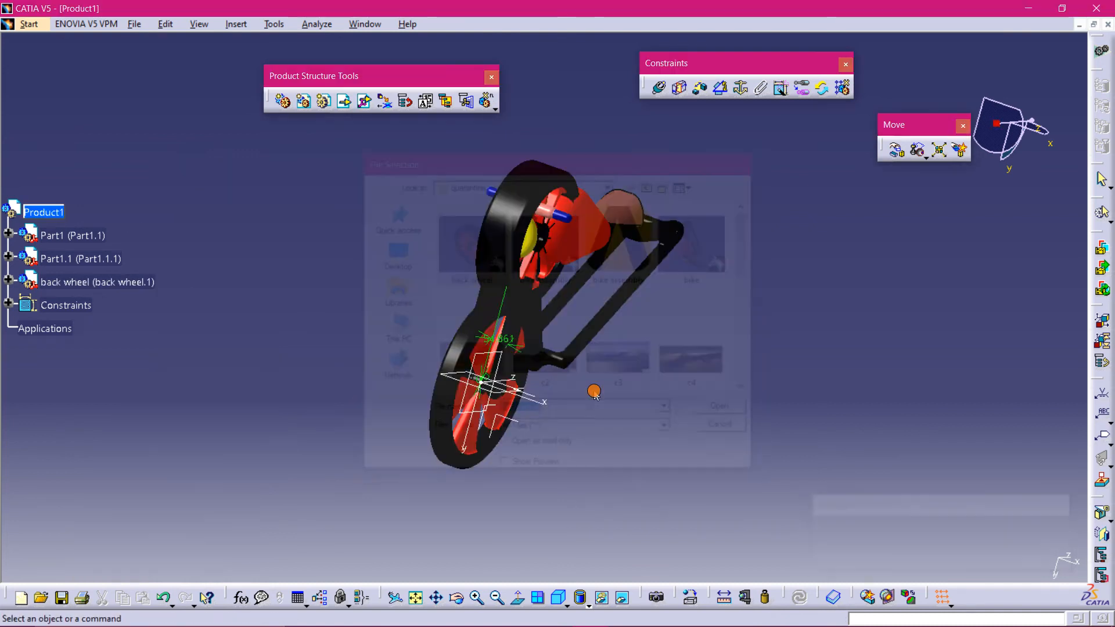
Move the back wheel along the Z axis with the Manipulation tool until it sits clear behind the bike frame
{"action": "middle_click_drag", "start_coordinate": [605, 455], "coordinate": [480, 333]}
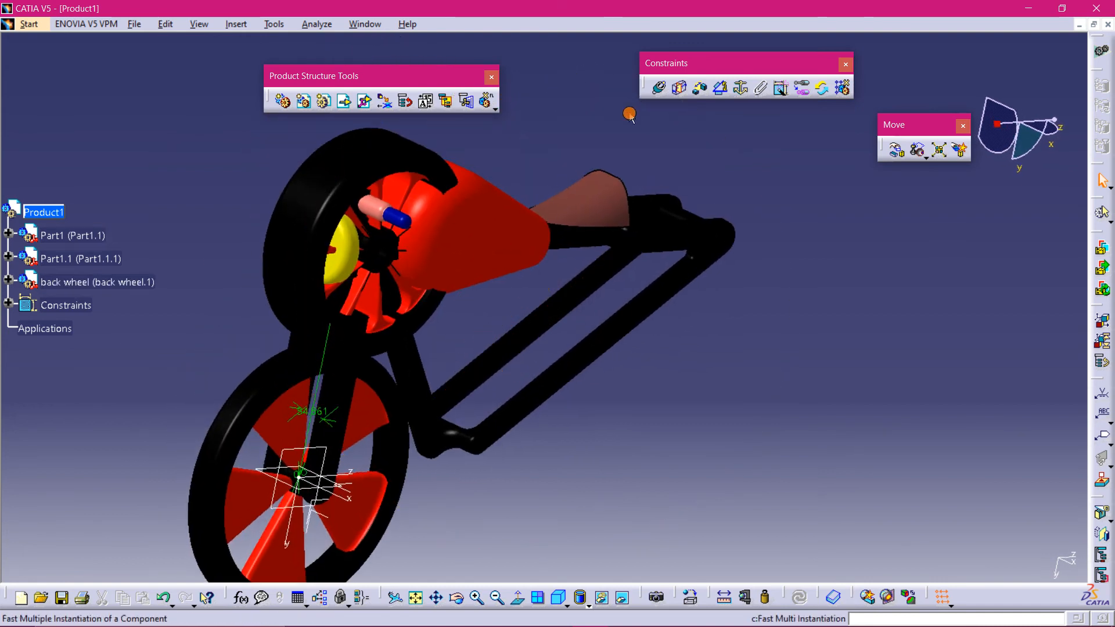
{"action": "left_click", "coordinate": [896, 152]}
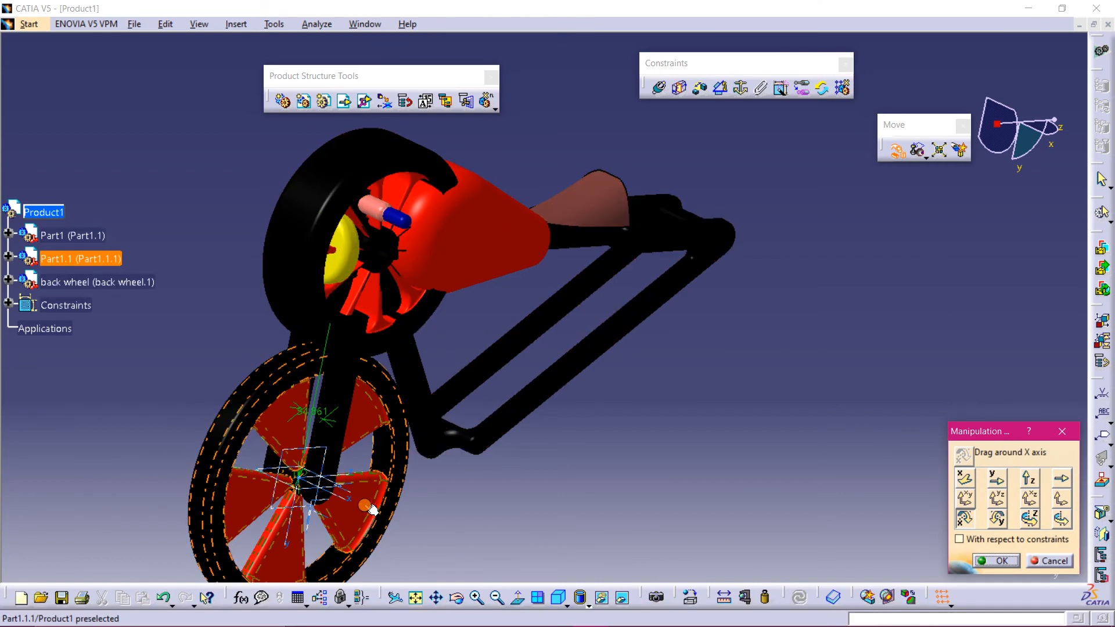
{"action": "left_click", "coordinate": [1030, 478]}
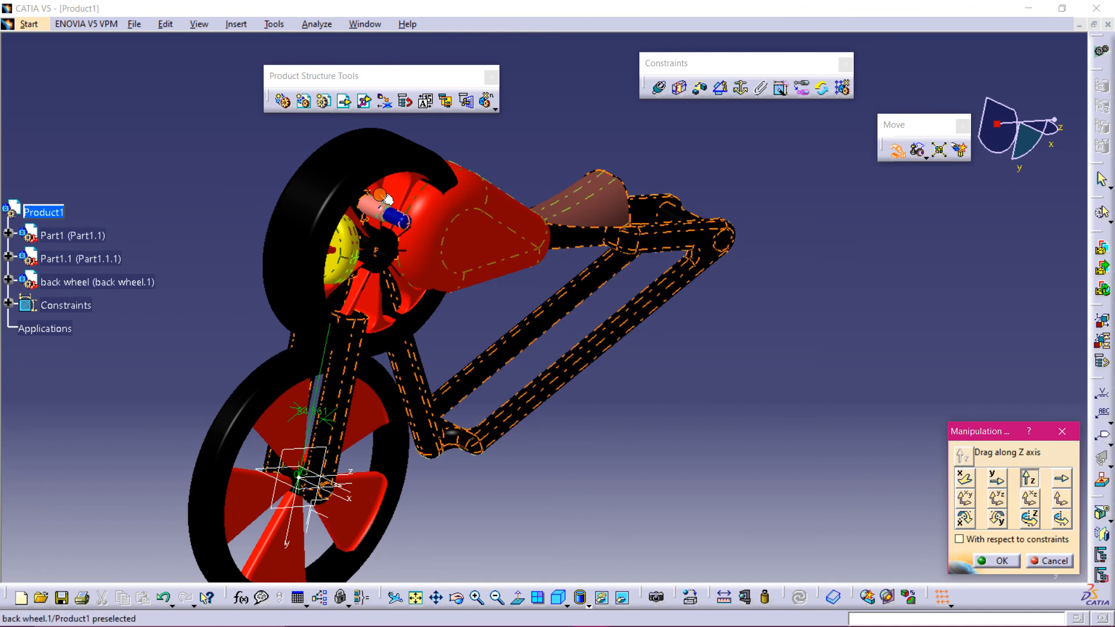
{"action": "left_click_drag", "start_coordinate": [331, 168], "coordinate": [794, 149]}
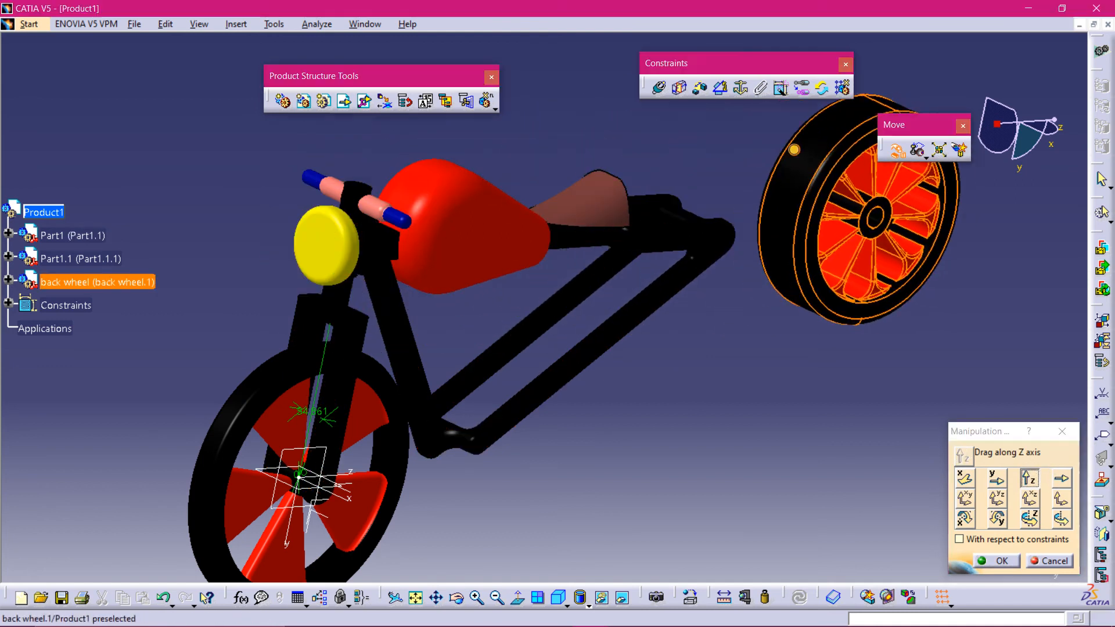
{"action": "middle_click_drag", "start_coordinate": [673, 398], "coordinate": [511, 351]}
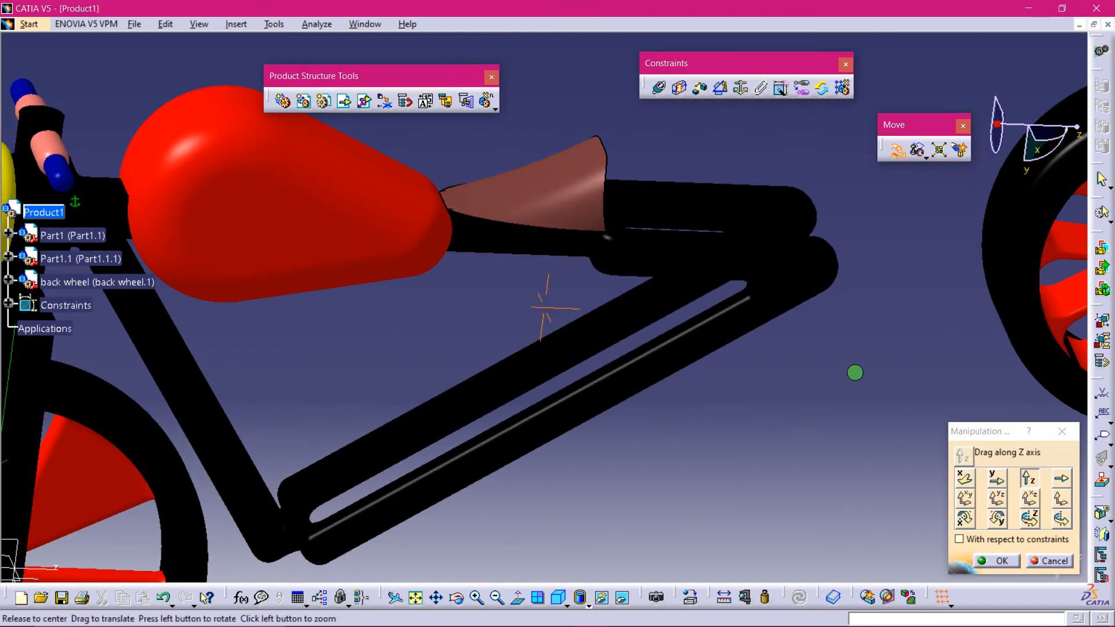
{"action": "middle_click_drag", "start_coordinate": [853, 374], "coordinate": [395, 321]}
{"action": "left_click", "coordinate": [998, 559]}
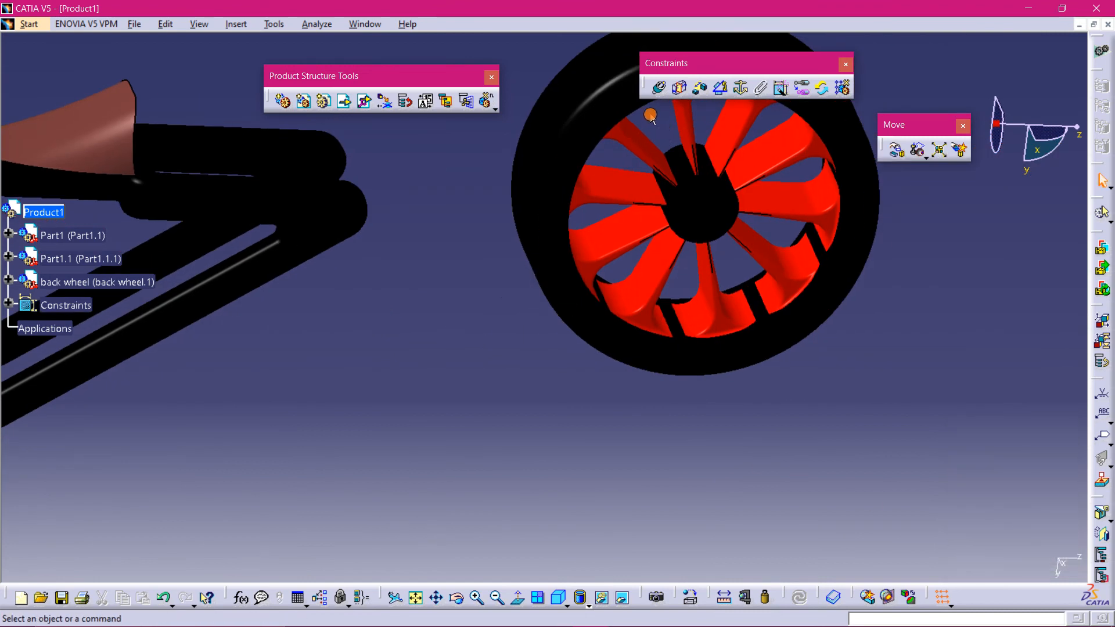
Apply a Coincidence constraint between the back wheel's hub axis and the axis of the frame's rear axle
{"action": "left_click", "coordinate": [658, 87]}
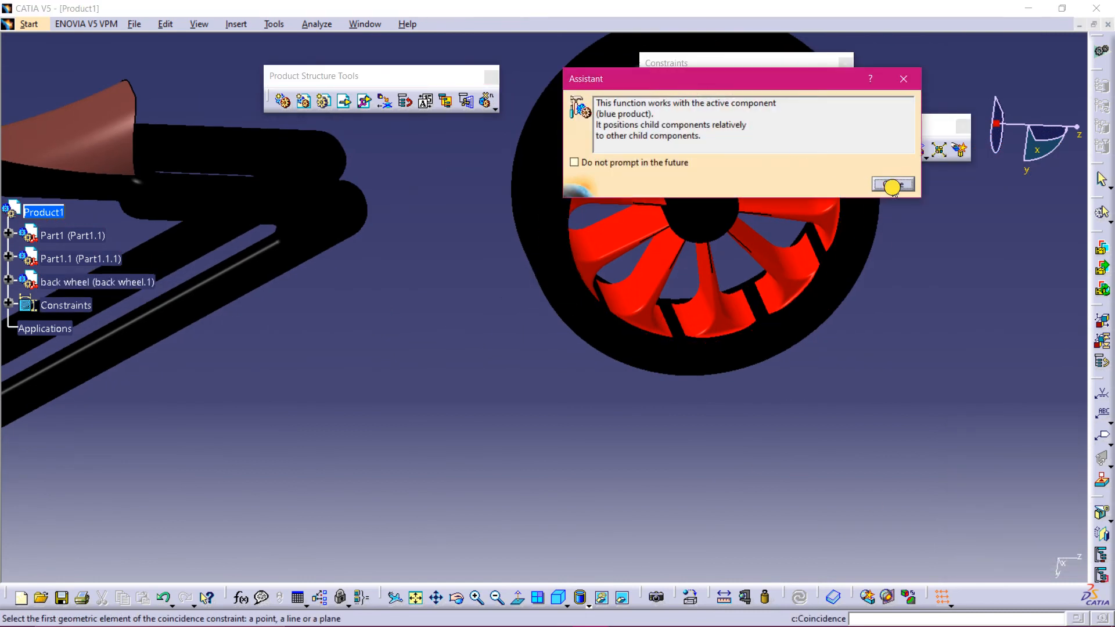
{"action": "left_click", "coordinate": [893, 185]}
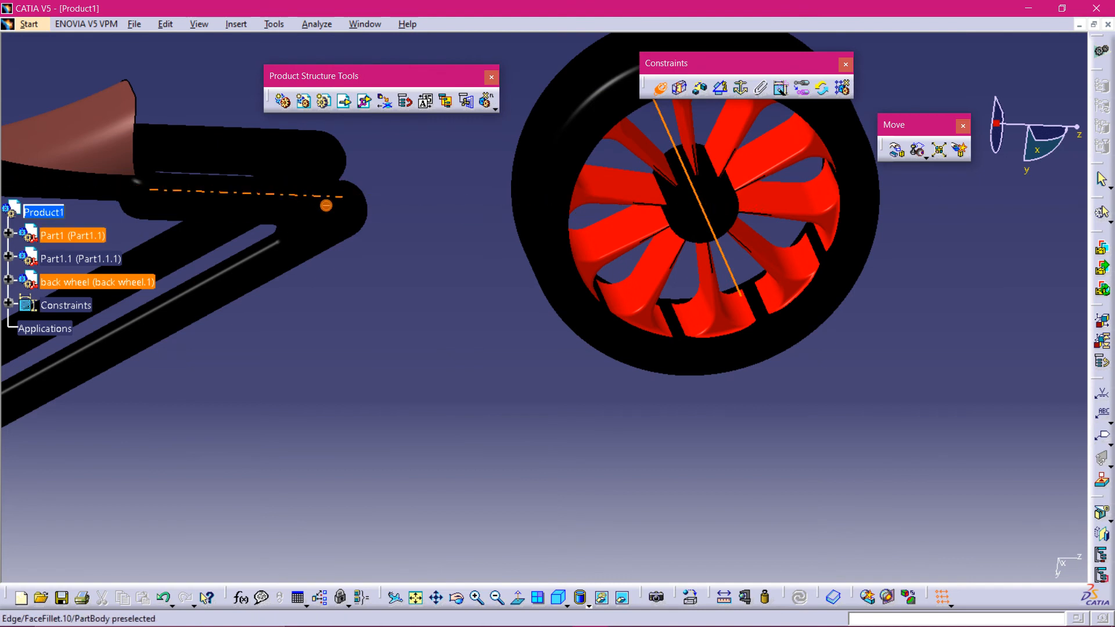
{"action": "middle_click_drag", "start_coordinate": [342, 218], "coordinate": [405, 447]}
{"action": "left_click", "coordinate": [234, 517]}
{"action": "middle_click_drag", "start_coordinate": [234, 517], "coordinate": [554, 392]}
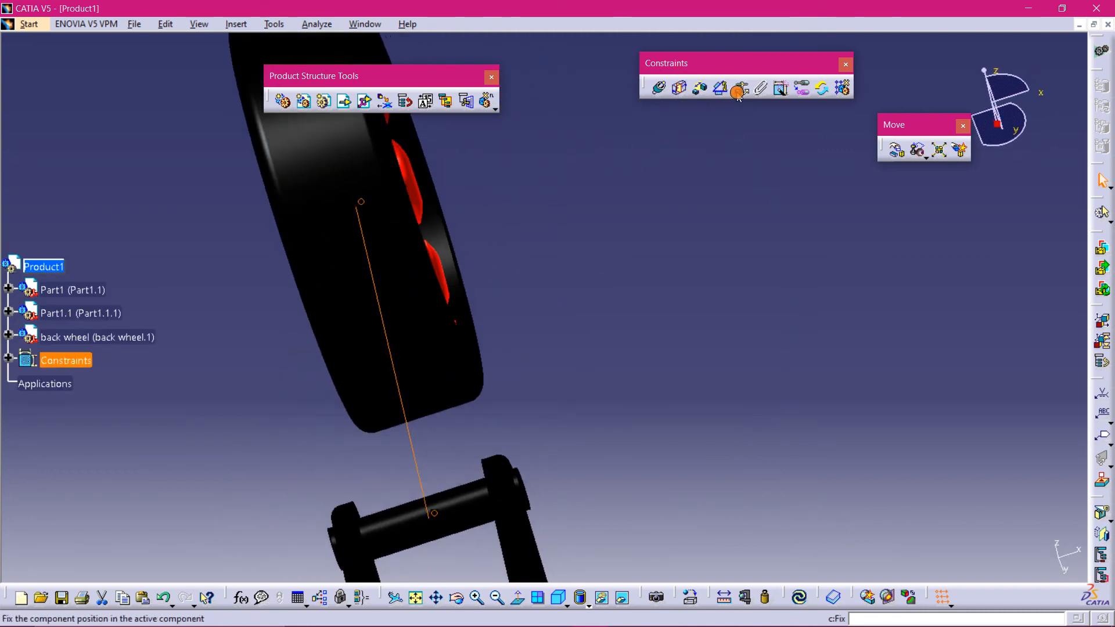
Apply a 25 mm Offset constraint with Same orientation between the back wheel's tyre side face and the outer face of the frame's rear arm
{"action": "left_click", "coordinate": [694, 92]}
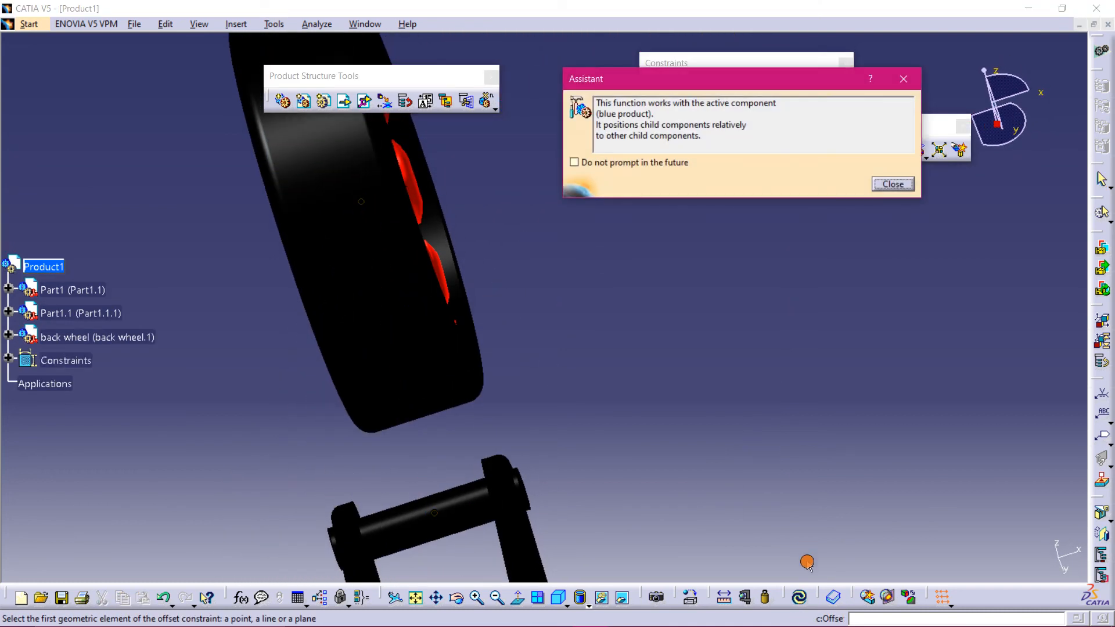
{"action": "middle_click_drag", "start_coordinate": [694, 300], "coordinate": [600, 285]}
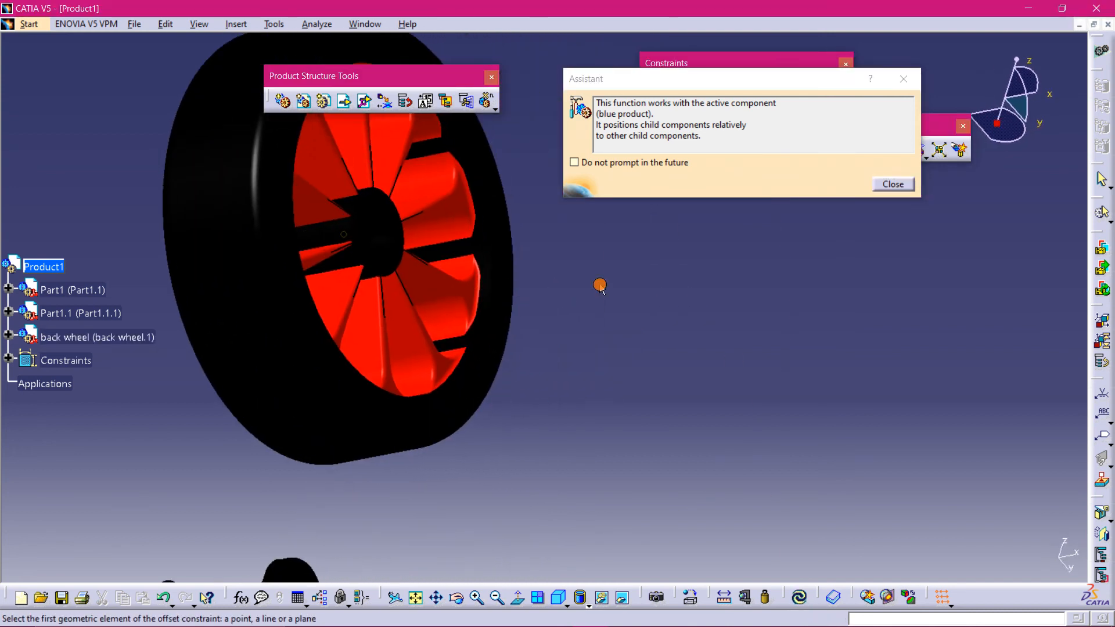
{"action": "left_click", "coordinate": [886, 184]}
{"action": "left_click", "coordinate": [510, 312]}
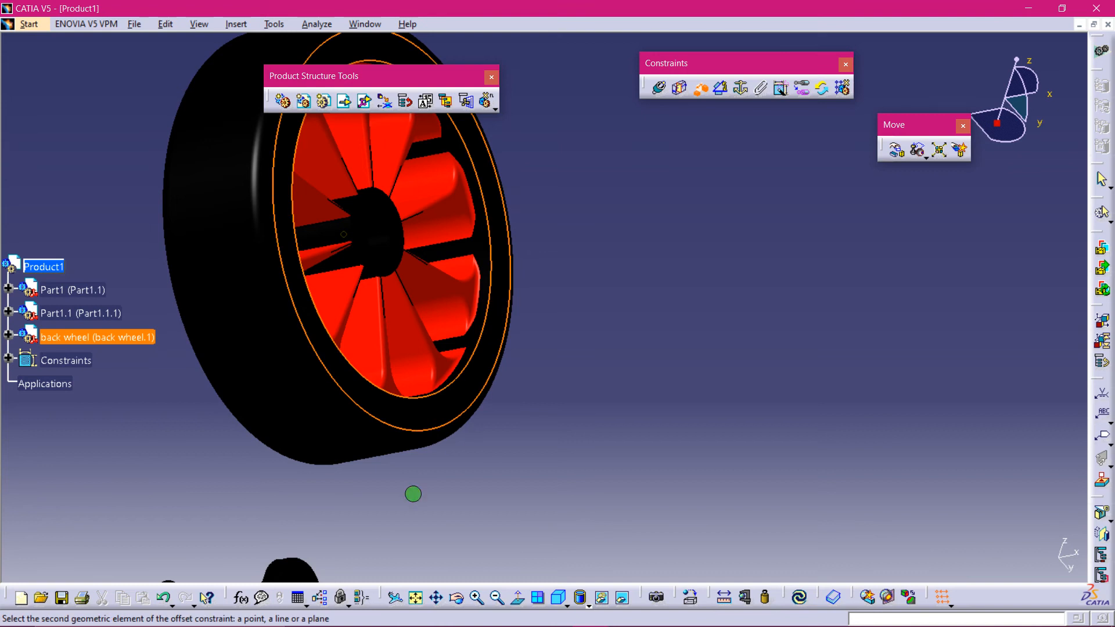
{"action": "middle_click_drag", "start_coordinate": [413, 490], "coordinate": [577, 90]}
{"action": "left_click", "coordinate": [493, 258]}
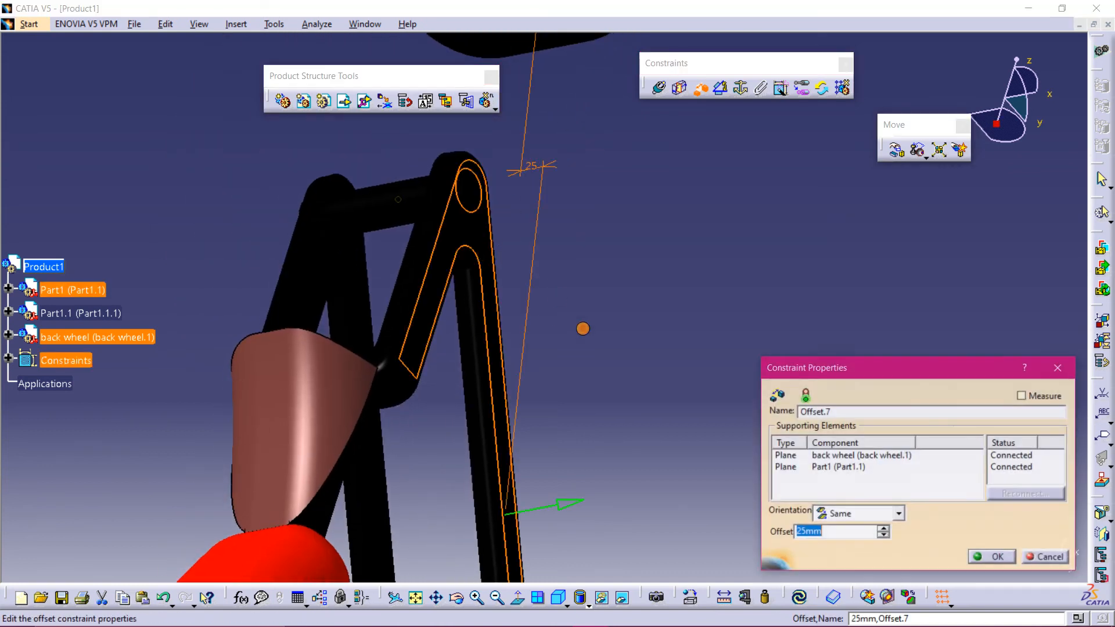
{"action": "left_click", "coordinate": [985, 558]}
Bring the back wheel's xy plane out of the hidden space and return to the visible space
{"action": "middle_click_drag", "start_coordinate": [634, 226], "coordinate": [479, 242]}
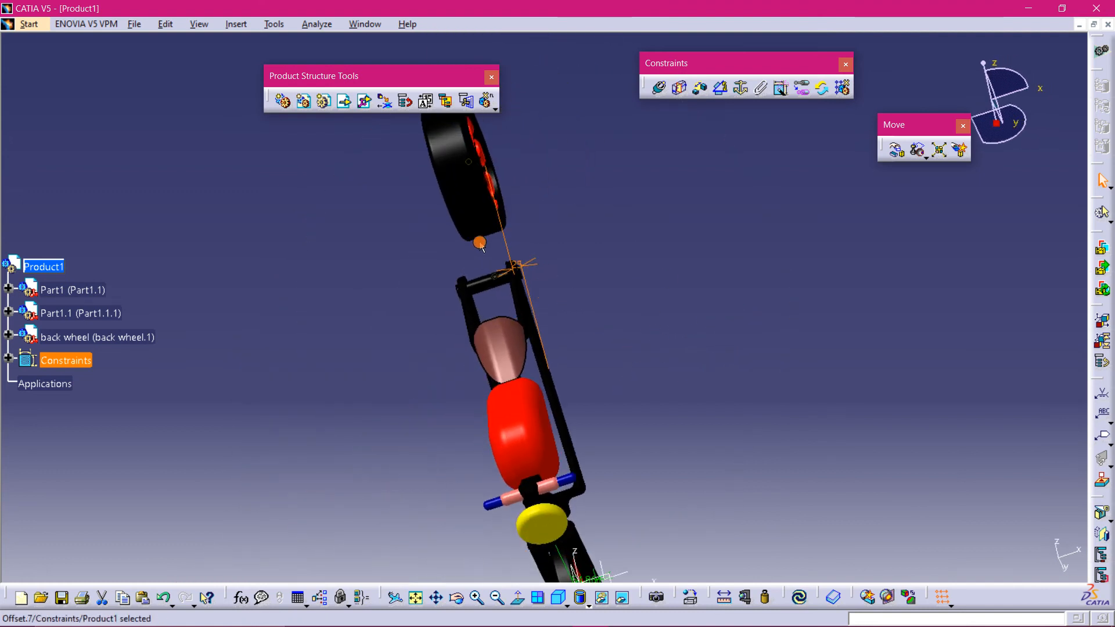
{"action": "middle_click_drag", "start_coordinate": [573, 269], "coordinate": [573, 316]}
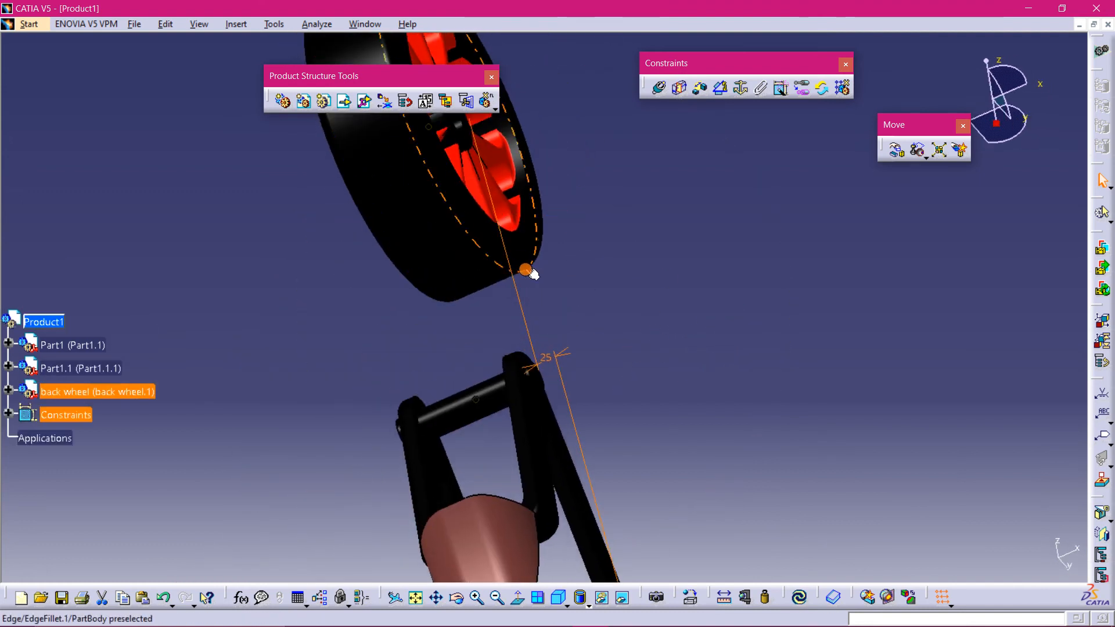
{"action": "left_click", "coordinate": [548, 324]}
{"action": "middle_click_drag", "start_coordinate": [548, 324], "coordinate": [405, 367]}
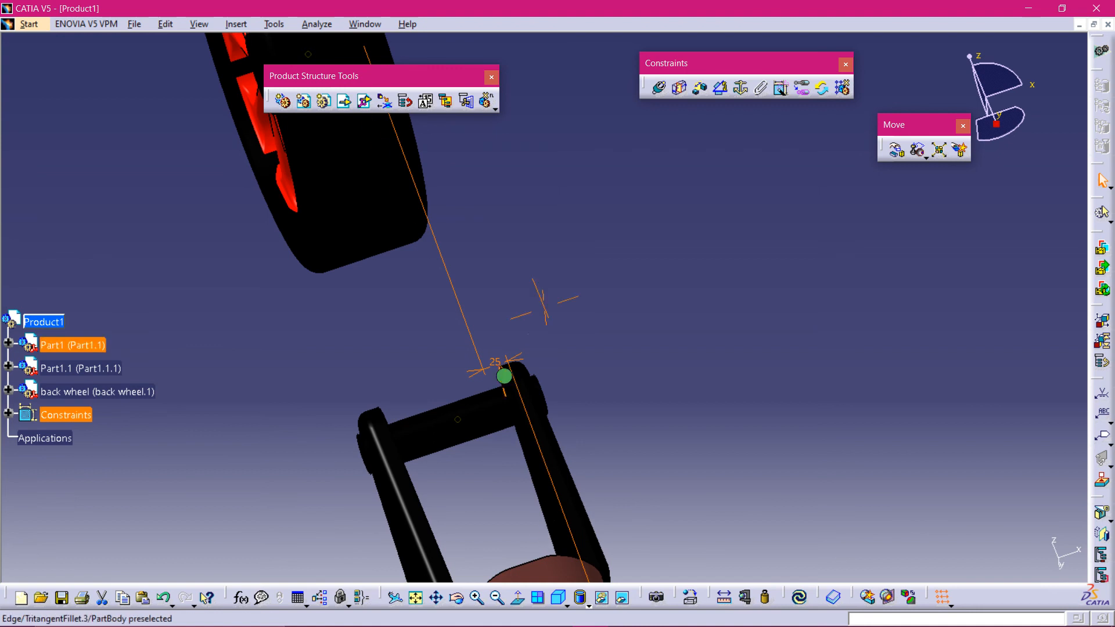
{"action": "middle_click_drag", "start_coordinate": [506, 378], "coordinate": [745, 315]}
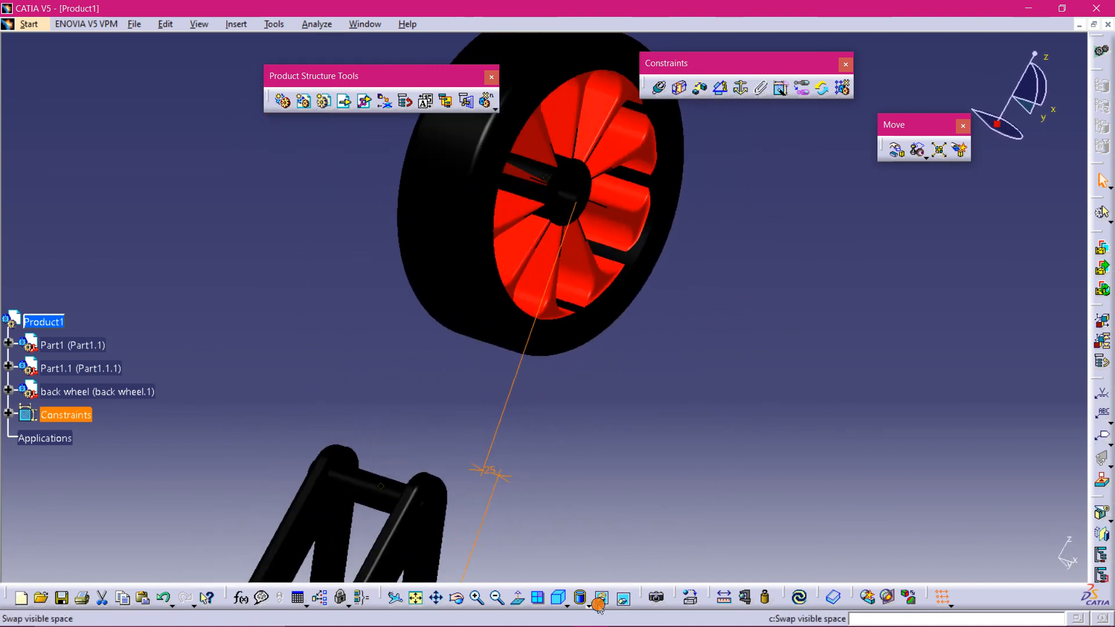
{"action": "left_click", "coordinate": [623, 598]}
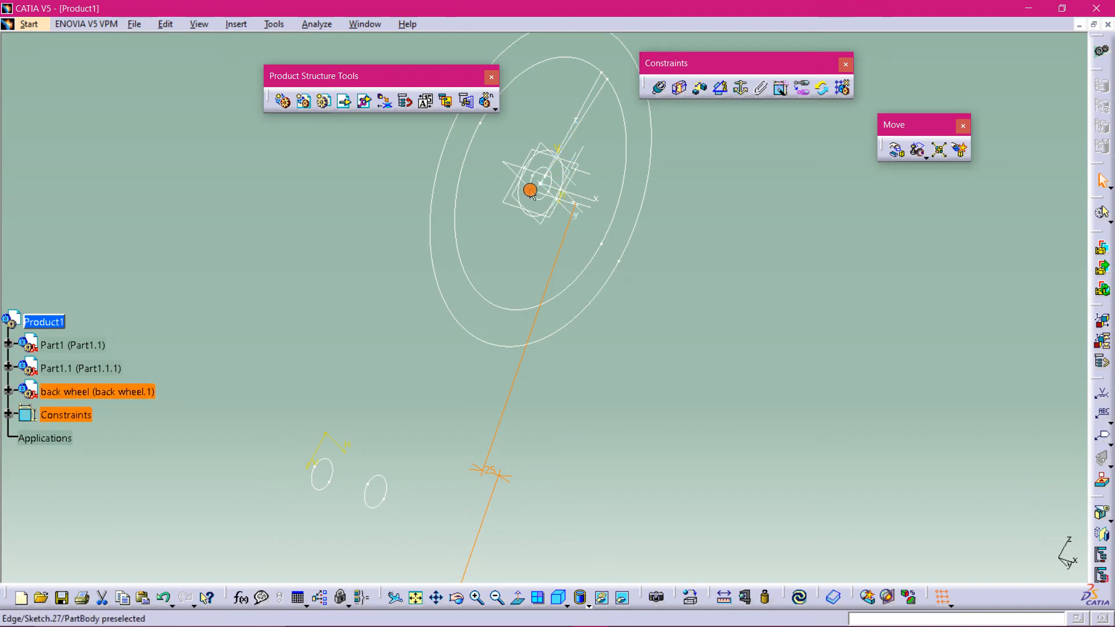
{"action": "right_click", "coordinate": [512, 168]}
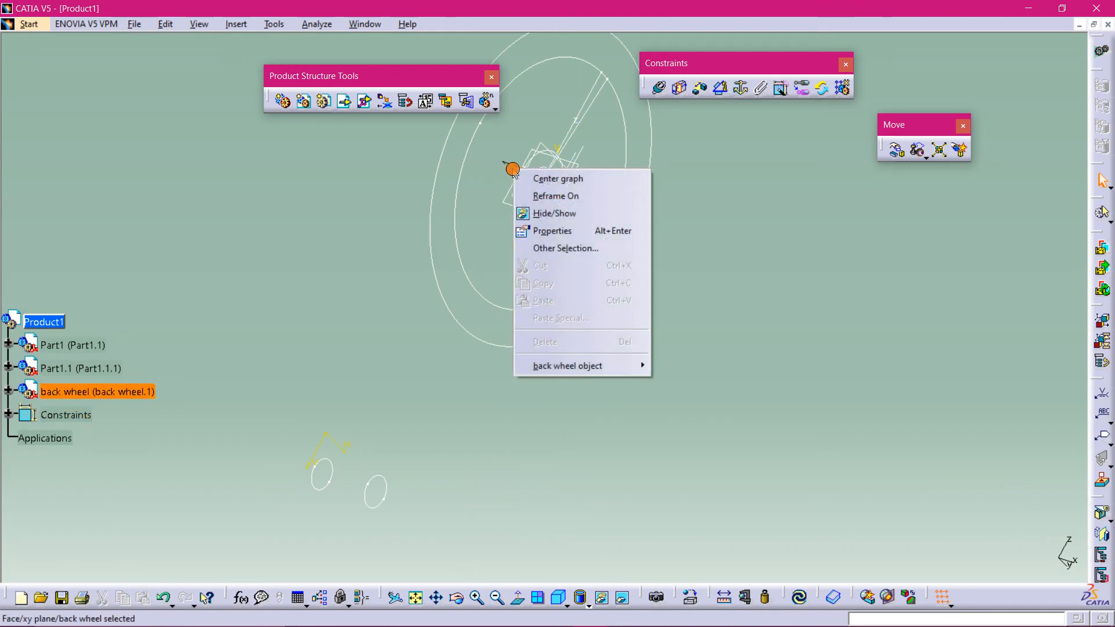
{"action": "left_click", "coordinate": [566, 215]}
{"action": "left_click", "coordinate": [623, 599]}
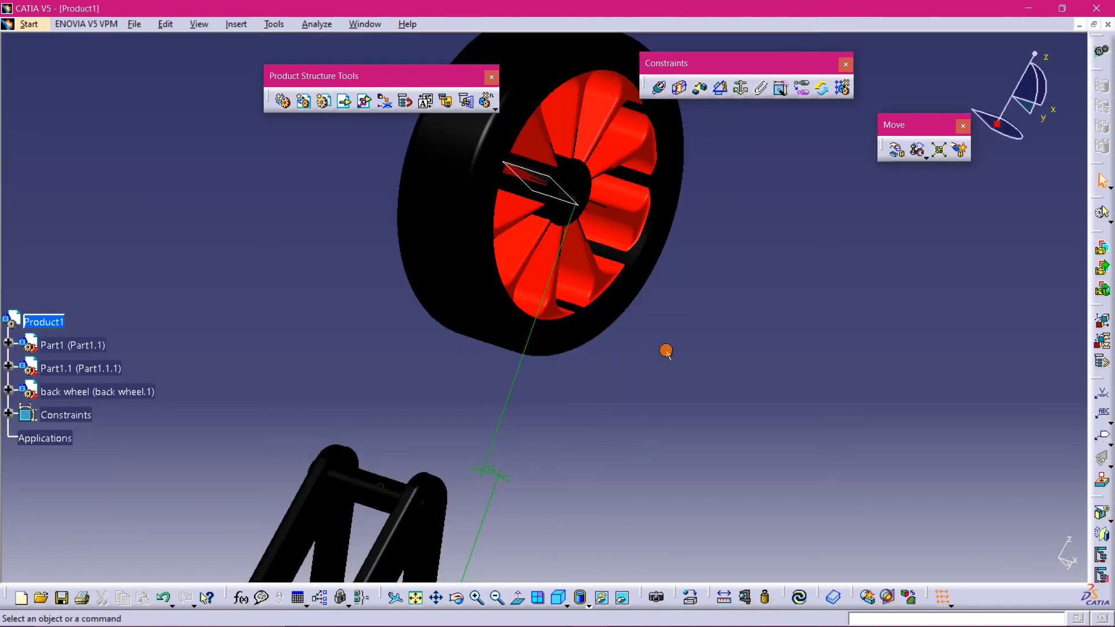
Apply a 90-degree Angle constraint between the back wheel's xy plane and a plane of the front wheel, and update the assembly
{"action": "middle_click_drag", "start_coordinate": [691, 377], "coordinate": [619, 296]}
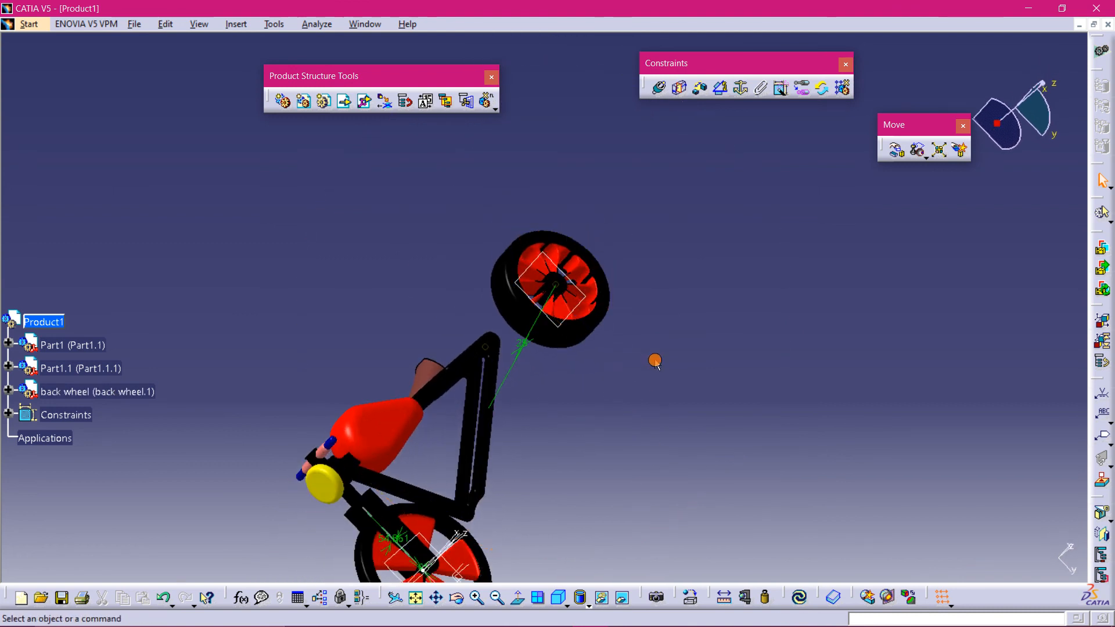
{"action": "middle_click_drag", "start_coordinate": [654, 361], "coordinate": [608, 370]}
{"action": "left_click", "coordinate": [714, 90]}
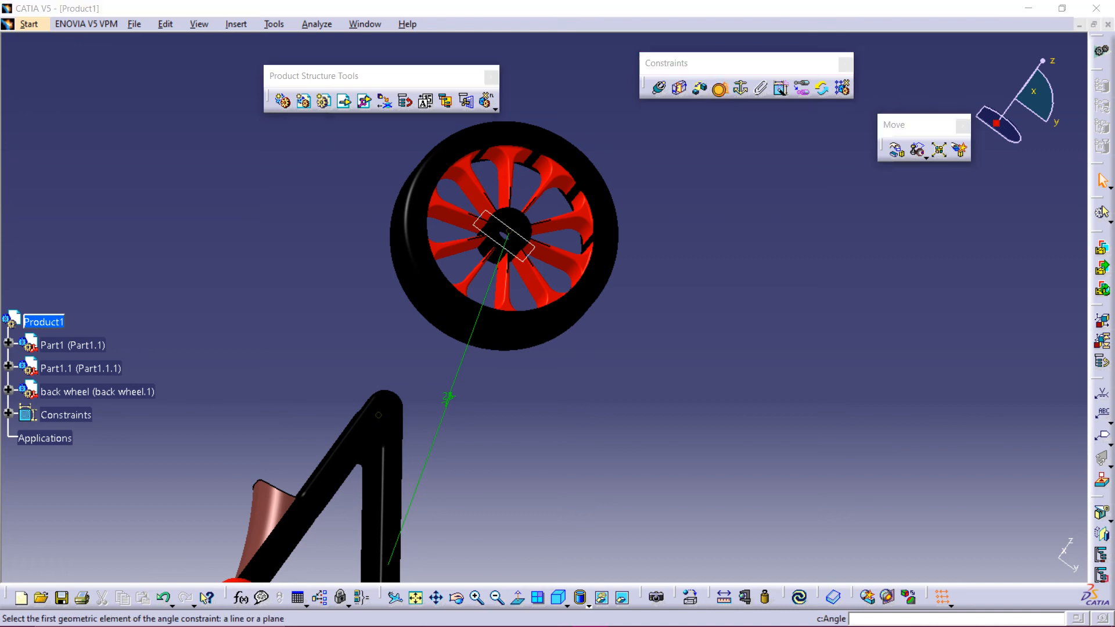
{"action": "left_click", "coordinate": [515, 245]}
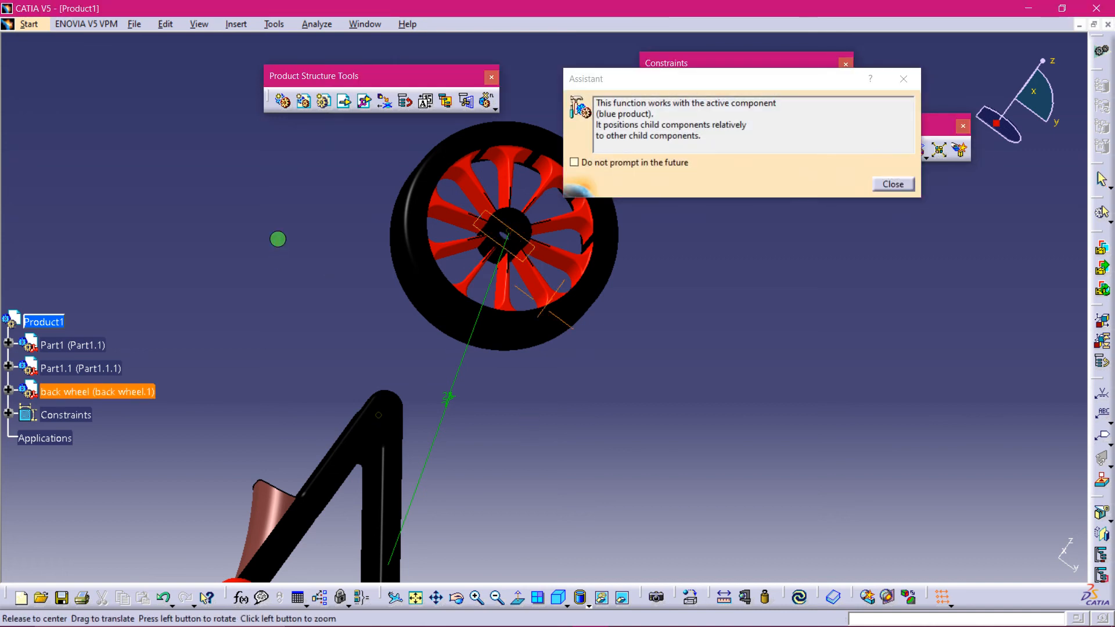
{"action": "middle_click_drag", "start_coordinate": [277, 239], "coordinate": [486, 186]}
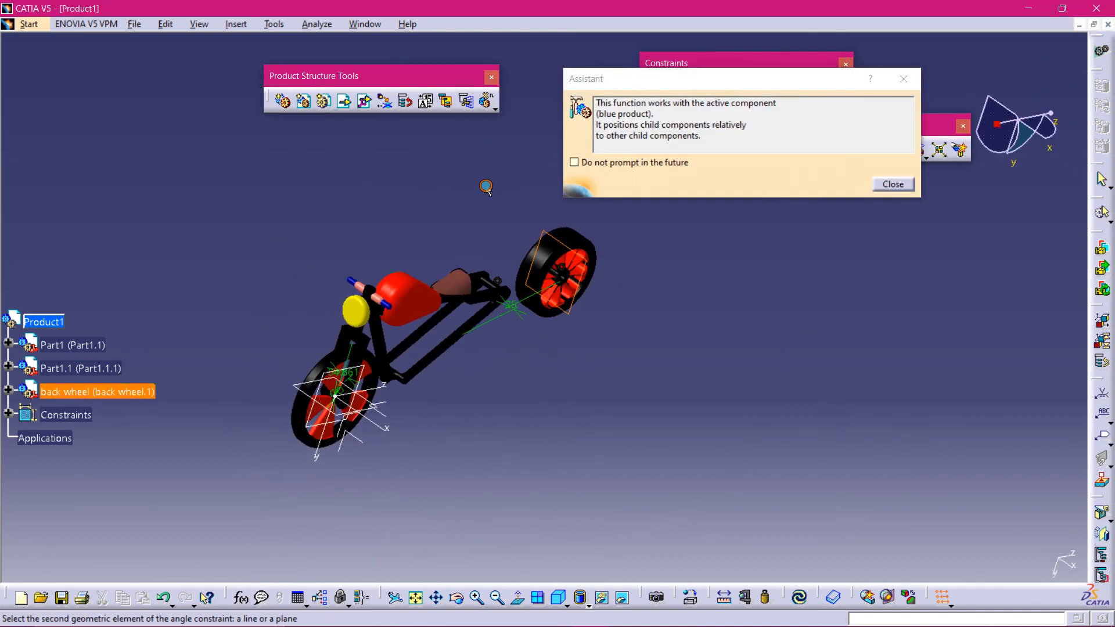
{"action": "middle_click_drag", "start_coordinate": [460, 449], "coordinate": [454, 364]}
{"action": "middle_click_drag", "start_coordinate": [300, 538], "coordinate": [460, 398]}
{"action": "middle_click_drag", "start_coordinate": [282, 431], "coordinate": [456, 424]}
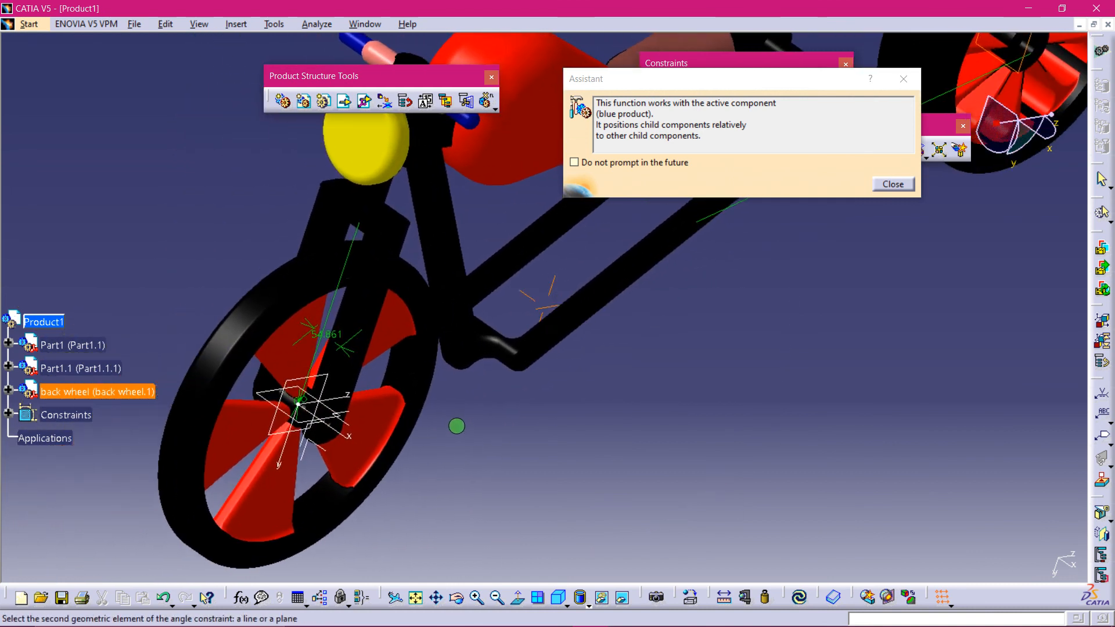
{"action": "left_click", "coordinate": [307, 418]}
{"action": "middle_click_drag", "start_coordinate": [661, 314], "coordinate": [373, 463]}
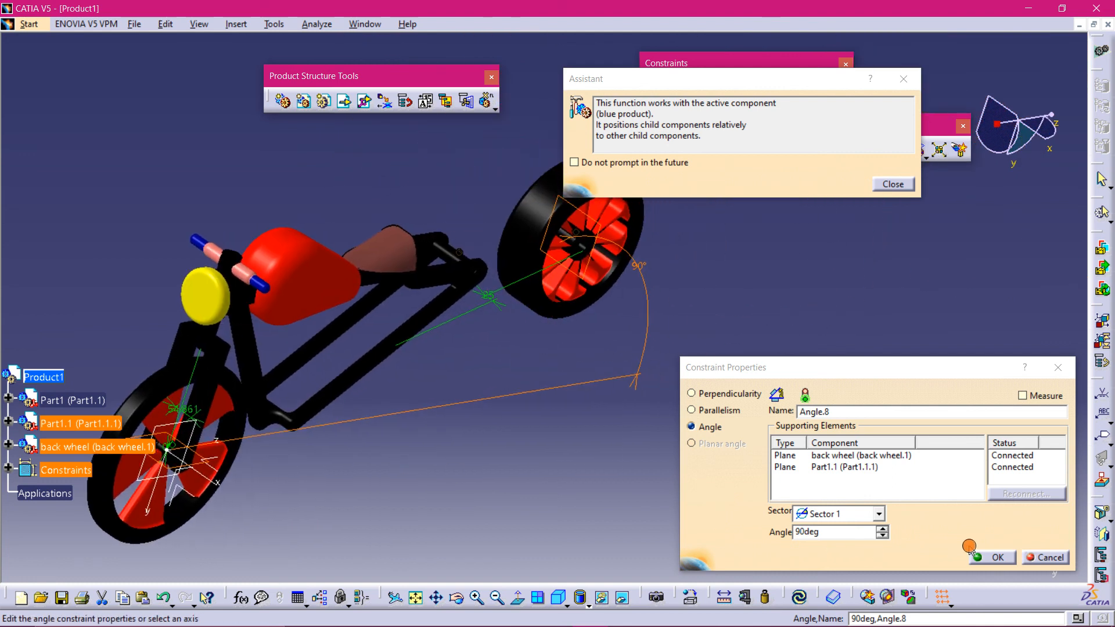
{"action": "left_click", "coordinate": [999, 558]}
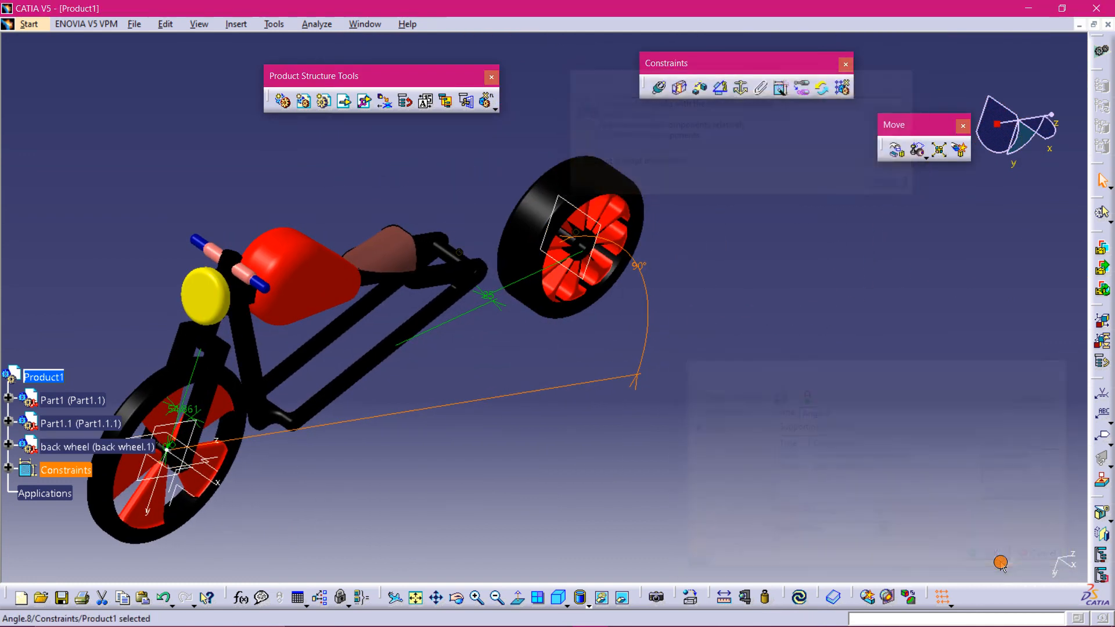
{"action": "left_click", "coordinate": [802, 597]}
Check Product1's constraints analysis and degrees of freedom, and inspect the fully assembled motorbike with both wheels
{"action": "middle_click_drag", "start_coordinate": [514, 479], "coordinate": [287, 150]}
{"action": "left_click", "coordinate": [324, 24]}
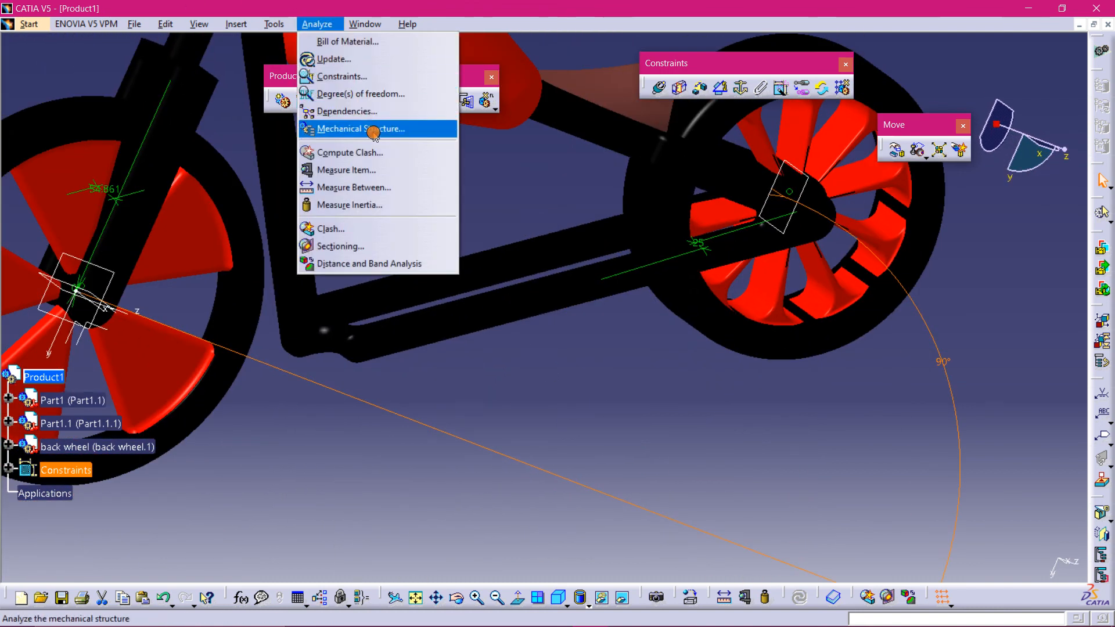
{"action": "left_click", "coordinate": [373, 77]}
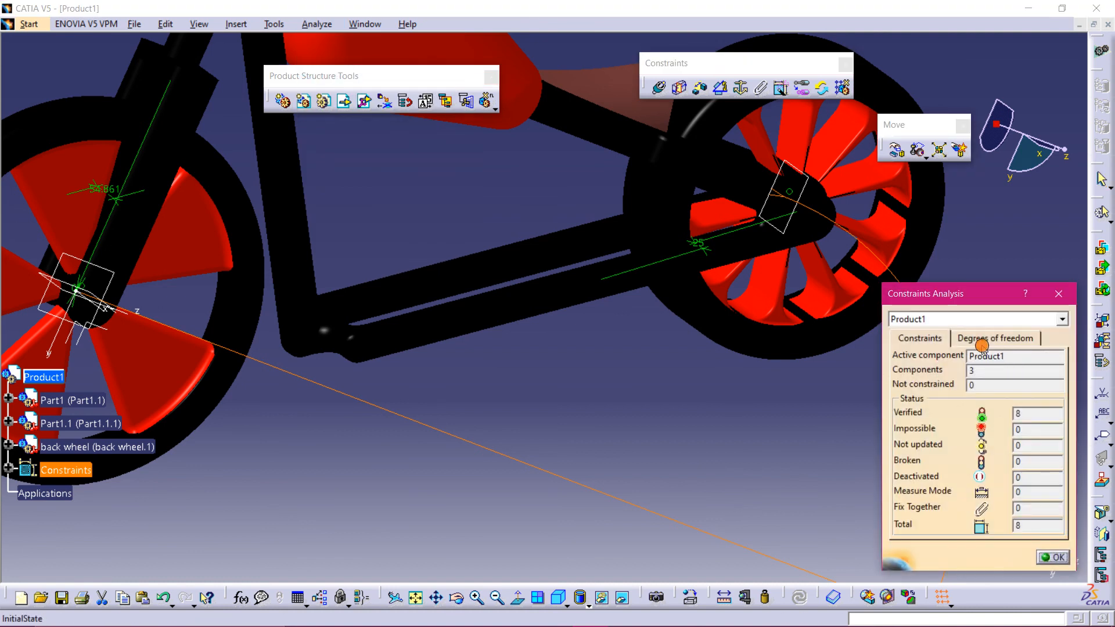
{"action": "left_click", "coordinate": [983, 342]}
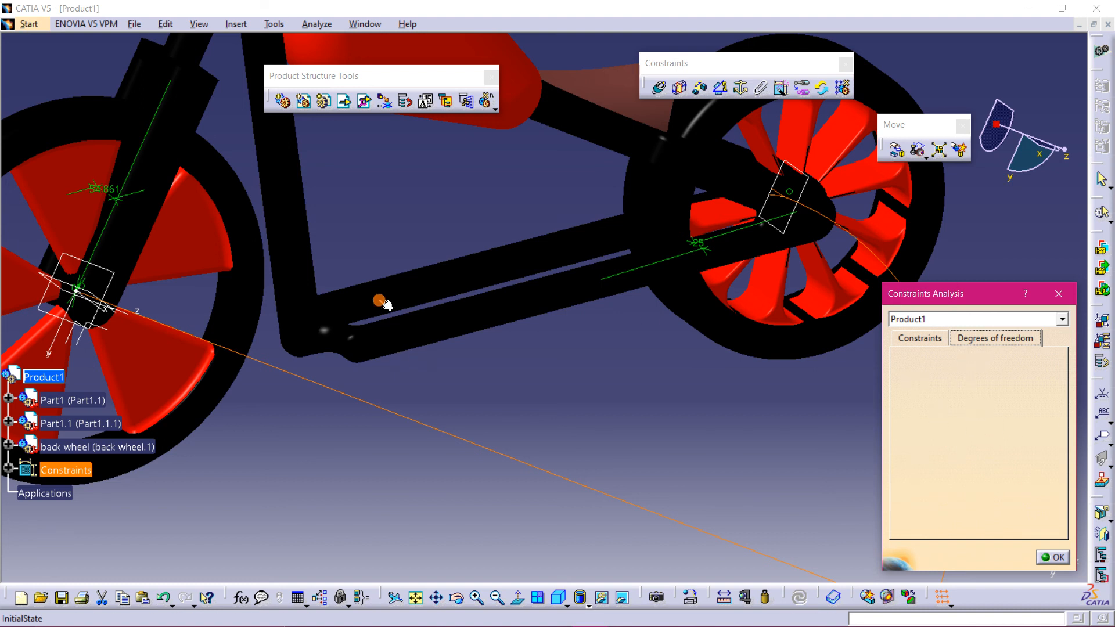
{"action": "middle_click_drag", "start_coordinate": [436, 210], "coordinate": [604, 306]}
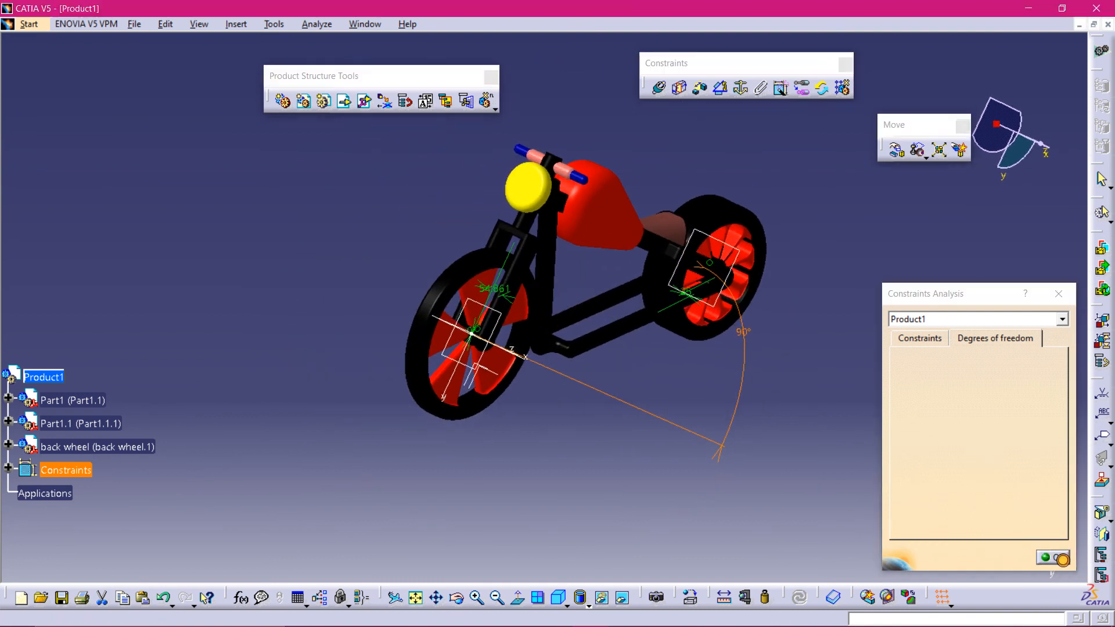
{"action": "left_click", "coordinate": [1066, 563]}
{"action": "scroll", "coordinate": [231, 468], "scroll_direction": "down", "scroll_amount": 2}
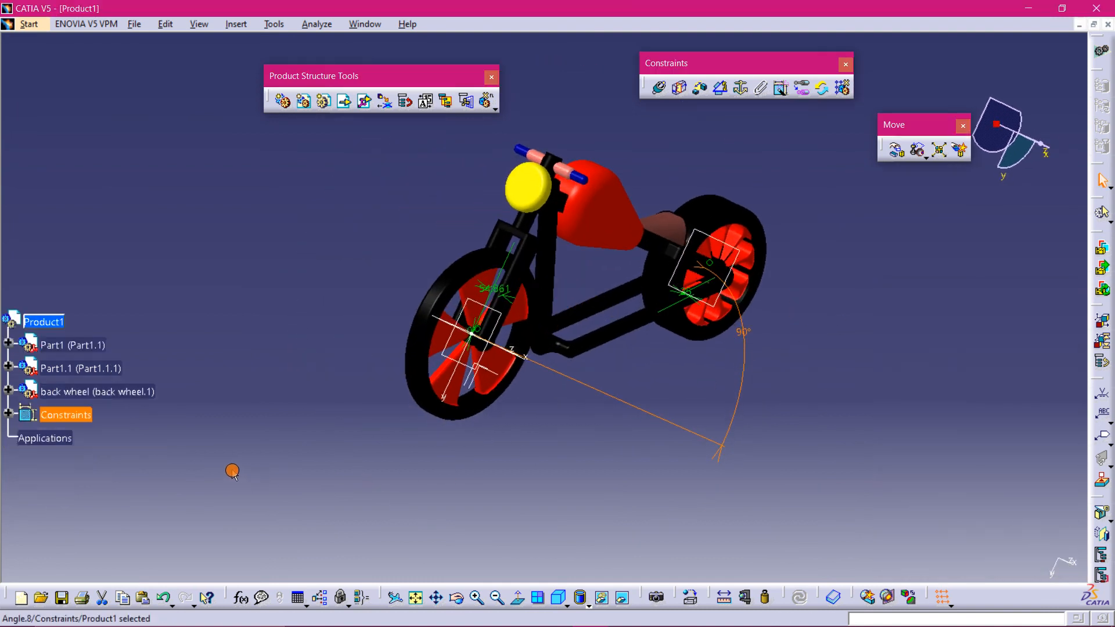
{"action": "middle_click_drag", "start_coordinate": [788, 366], "coordinate": [578, 358]}
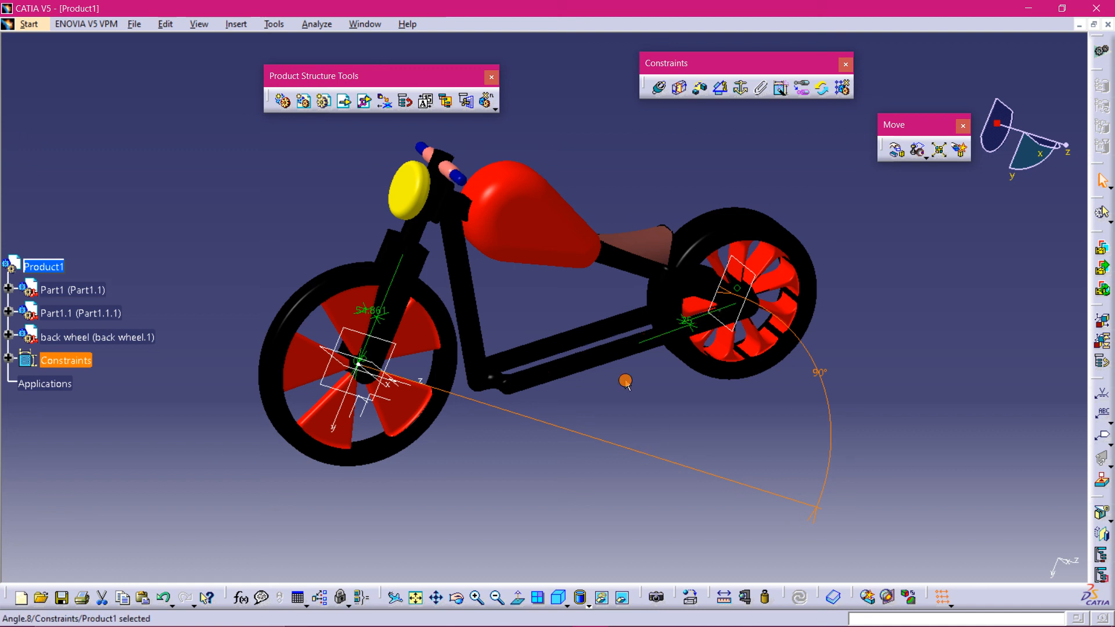
{"action": "middle_click_drag", "start_coordinate": [589, 362], "coordinate": [634, 361]}
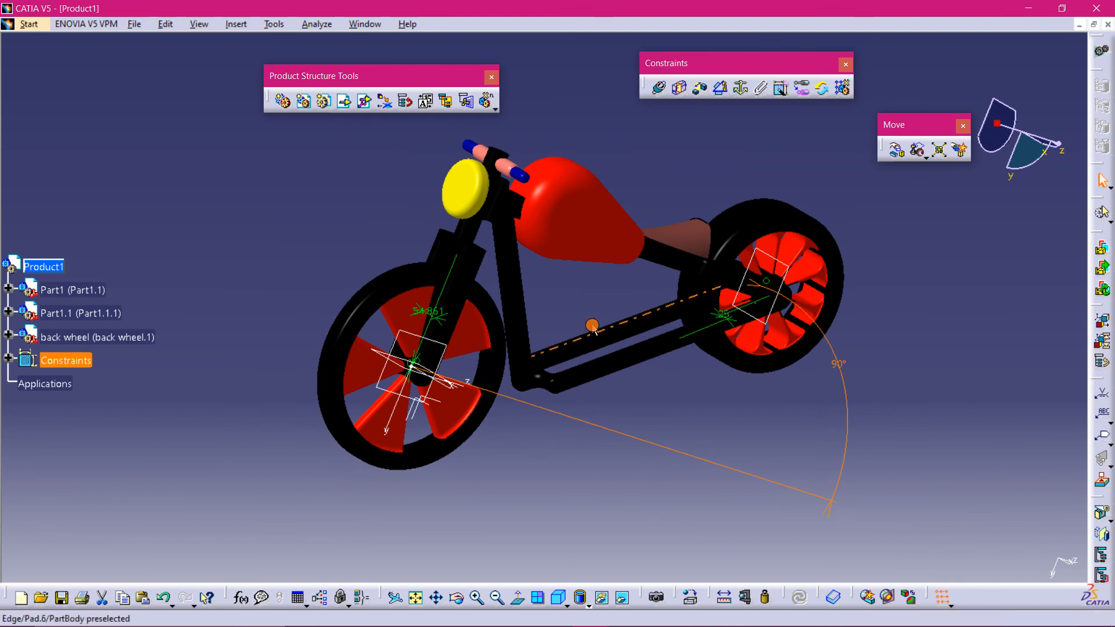